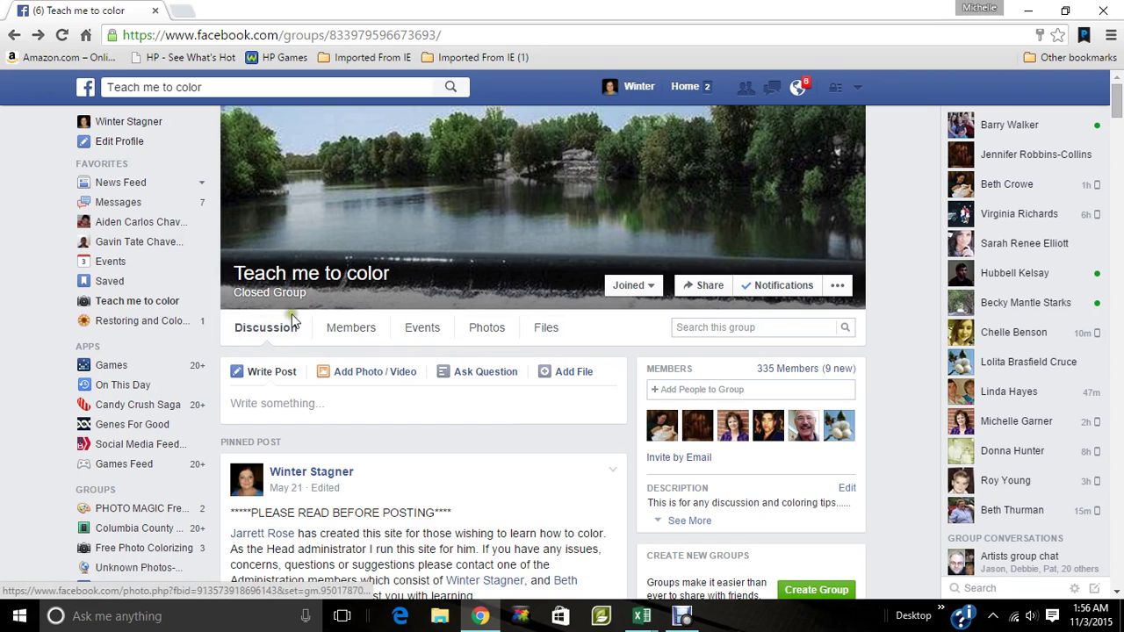
# - Open the Video Links document from the files of the Teach me to color group
pyautogui.click(375, 327)
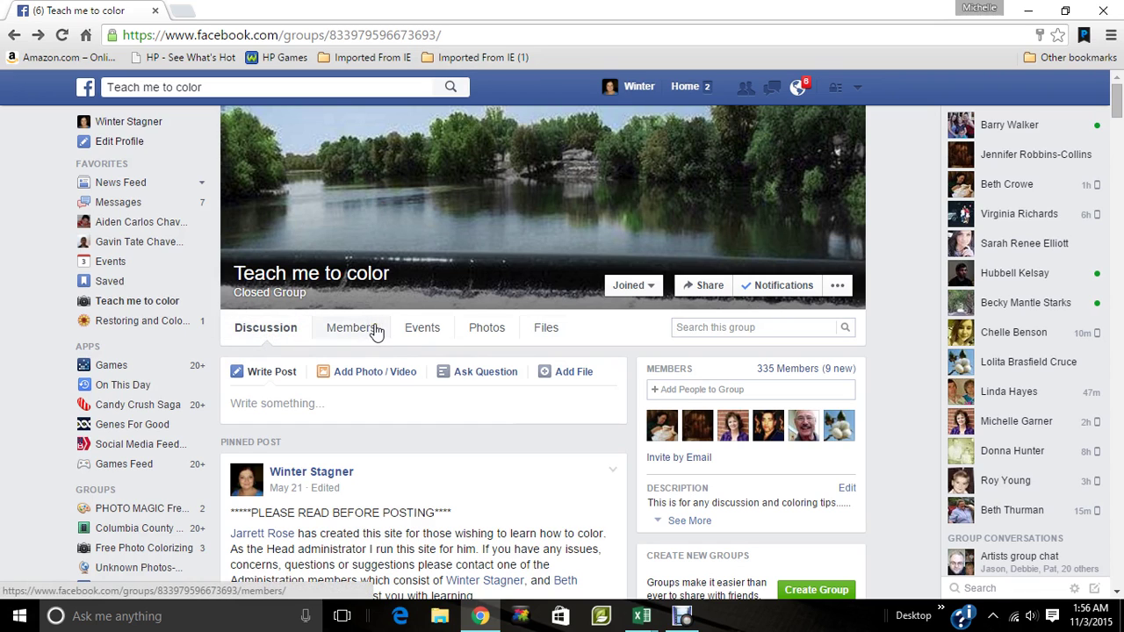
pyautogui.click(421, 330)
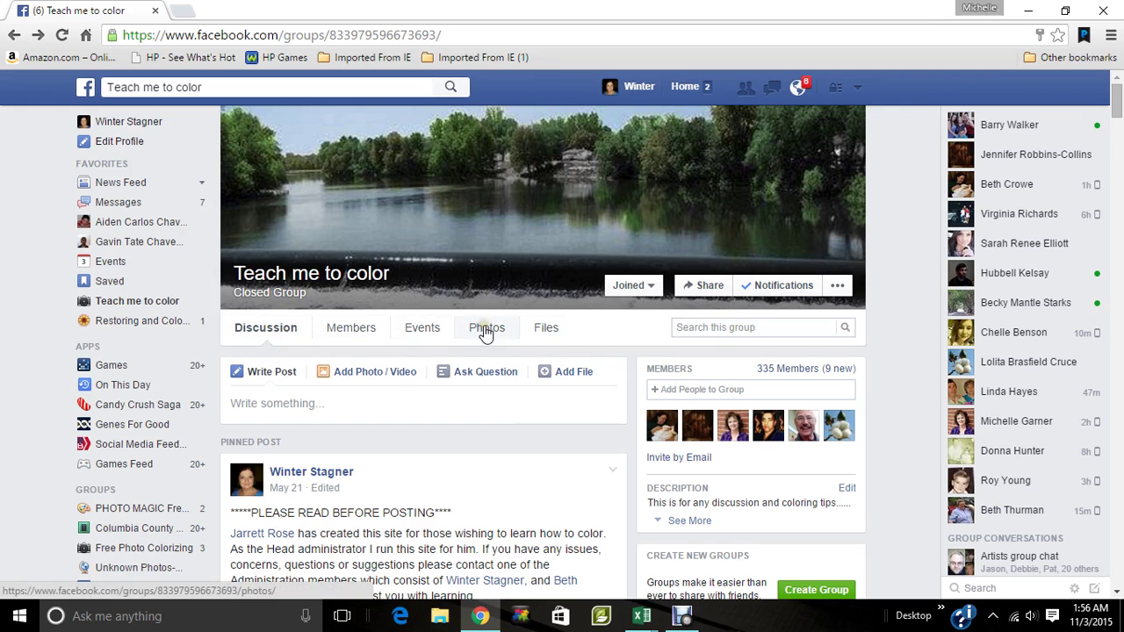
pyautogui.click(544, 330)
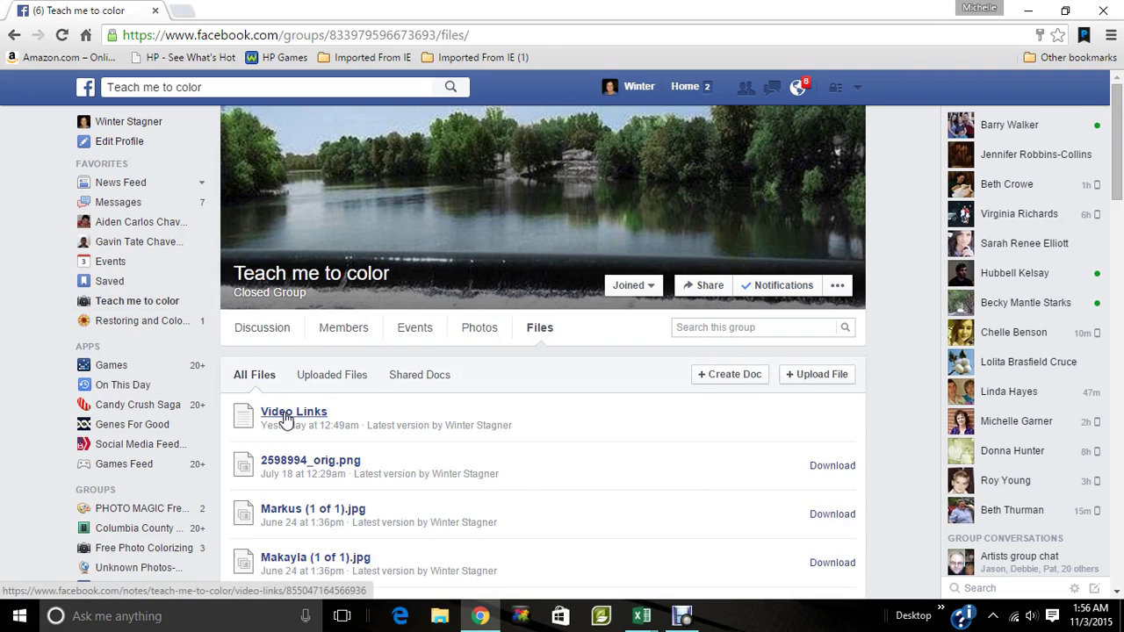
pyautogui.click(286, 418)
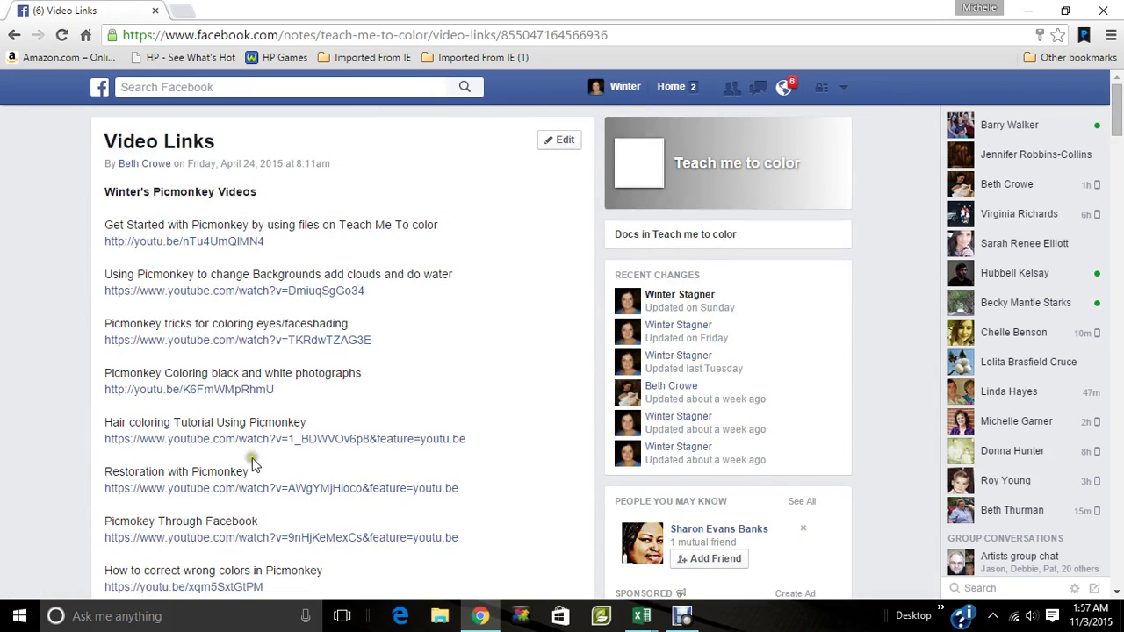
# - Look through the Video Links document's tutorial sections, from the Picmonkey and Photoshop videos down to the photo enhancement tool link
pyautogui.scroll(-3, 251, 334)
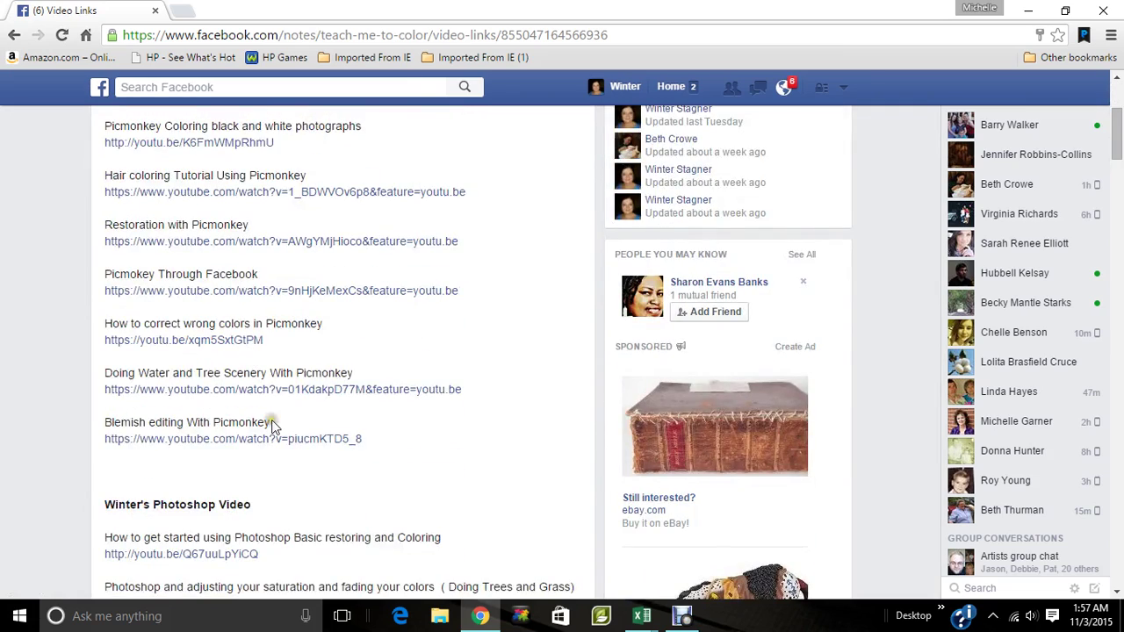
pyautogui.scroll(-2, 273, 426)
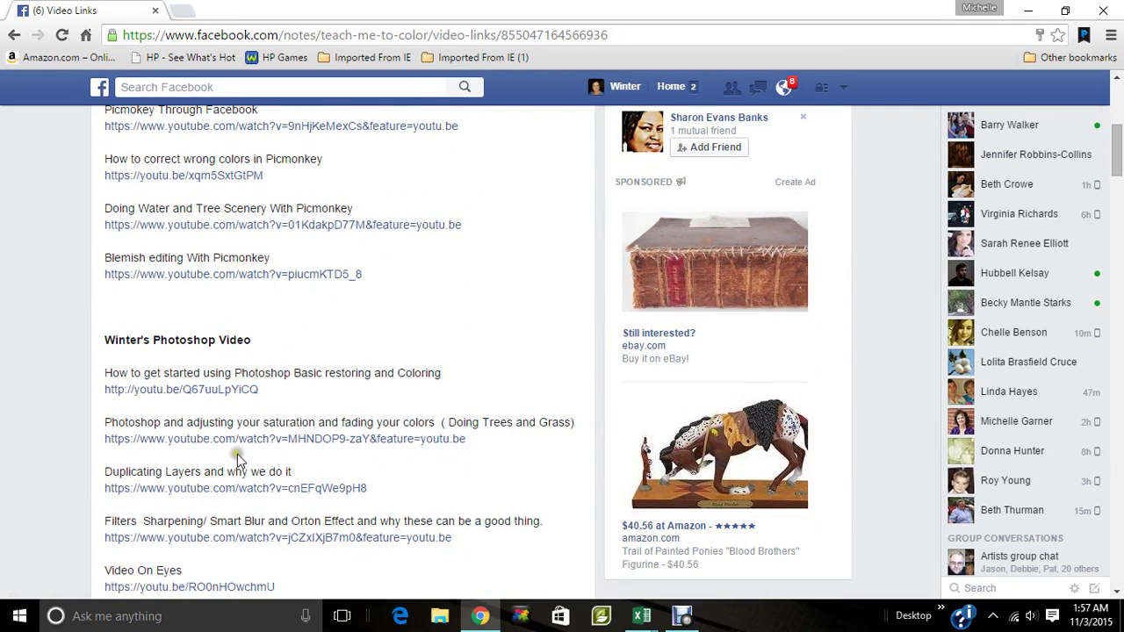
pyautogui.scroll(-4, 237, 461)
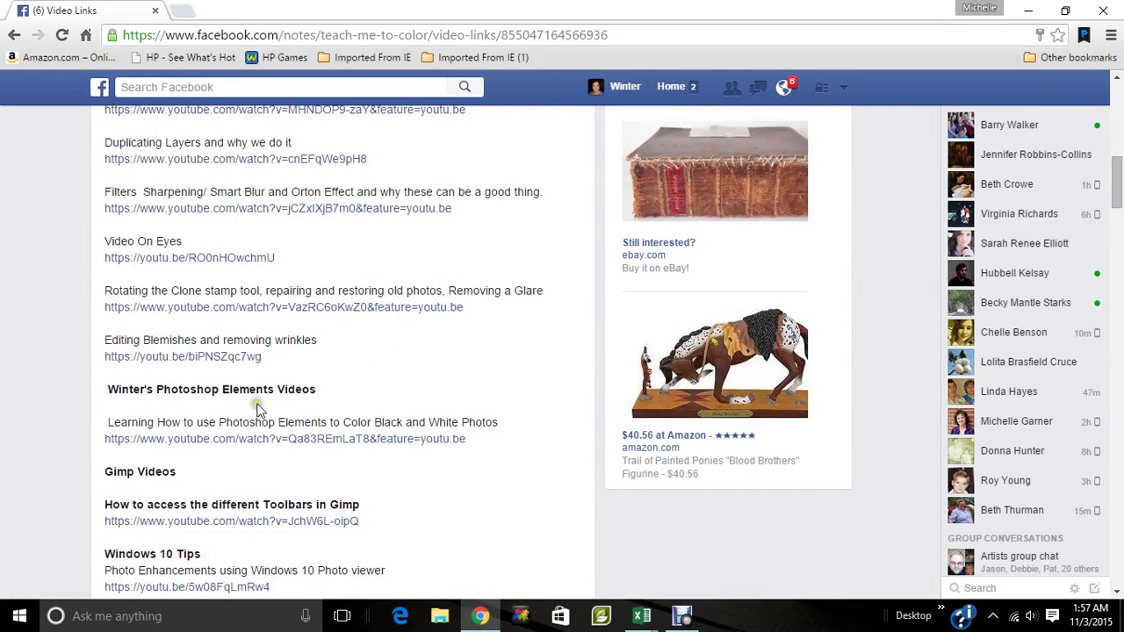
pyautogui.scroll(-2, 255, 504)
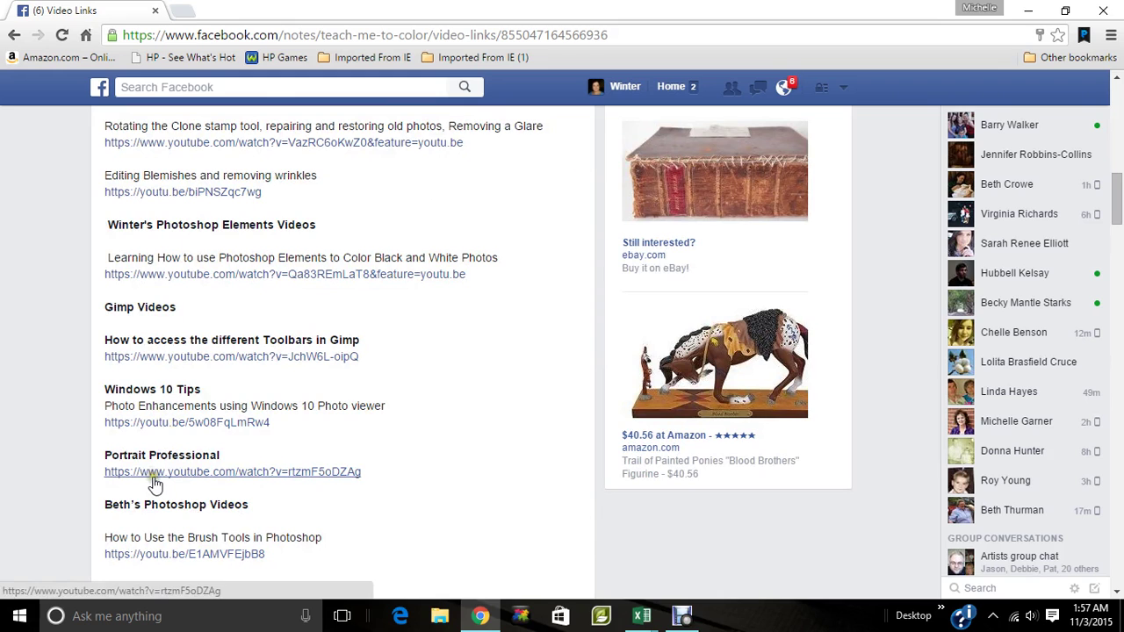
pyautogui.scroll(-1, 226, 452)
pyautogui.scroll(-2, 248, 483)
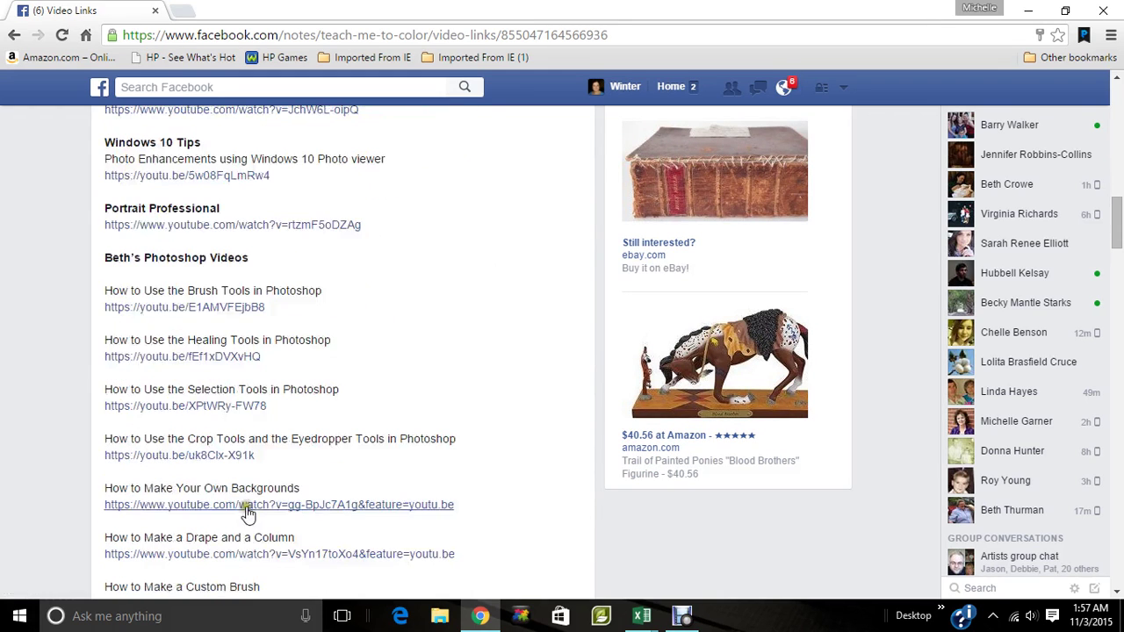
pyautogui.scroll(-8, 243, 442)
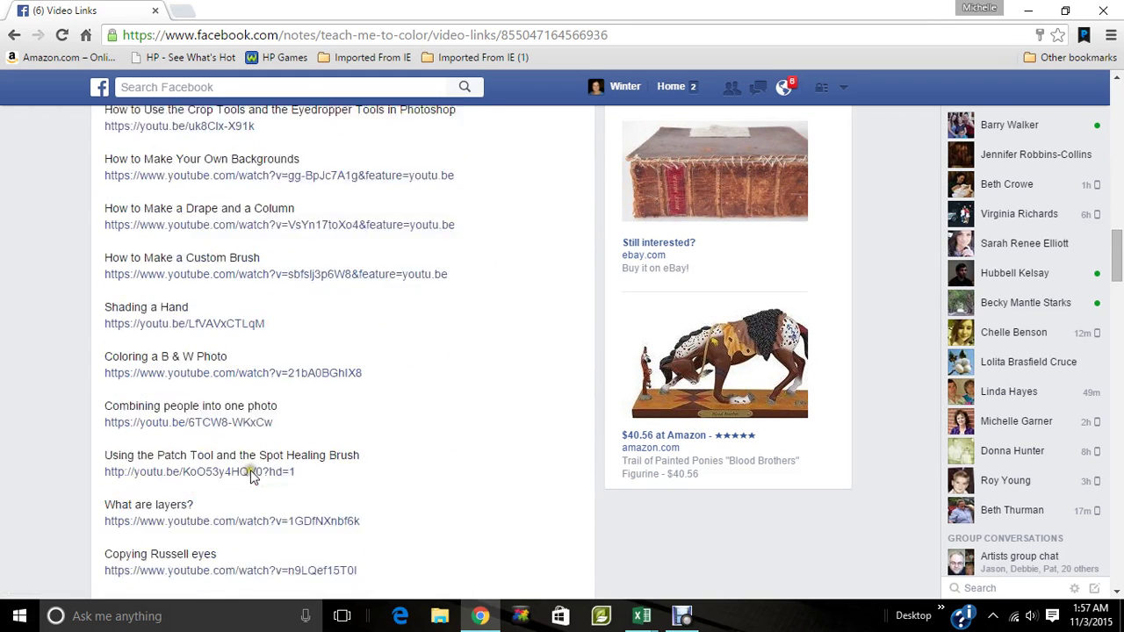
pyautogui.scroll(-2, 250, 472)
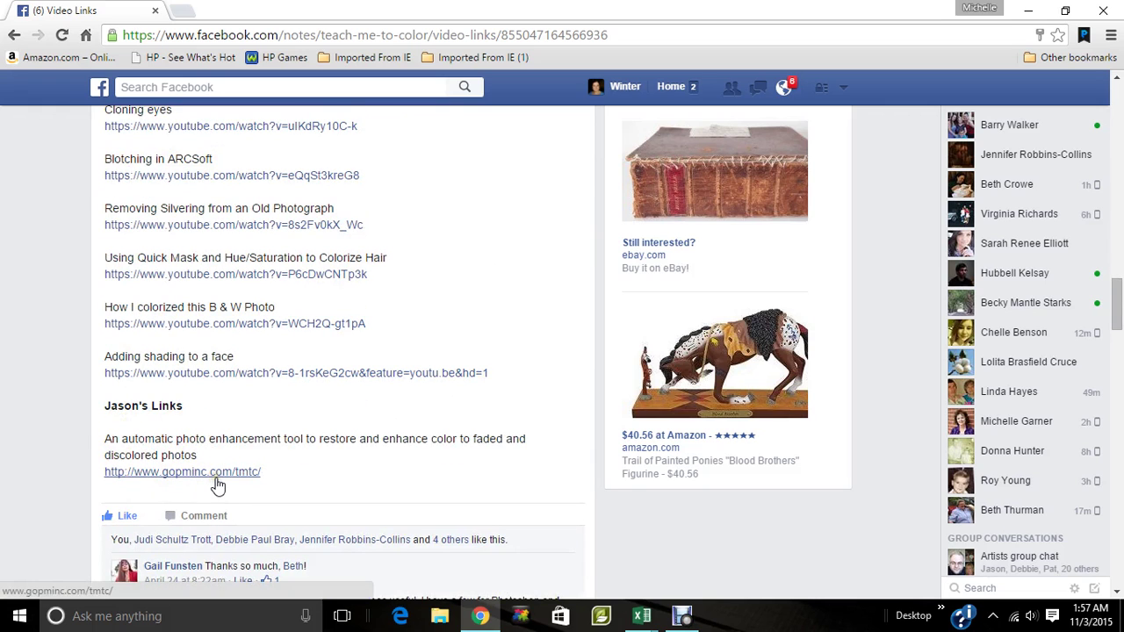
pyautogui.scroll(15, 218, 486)
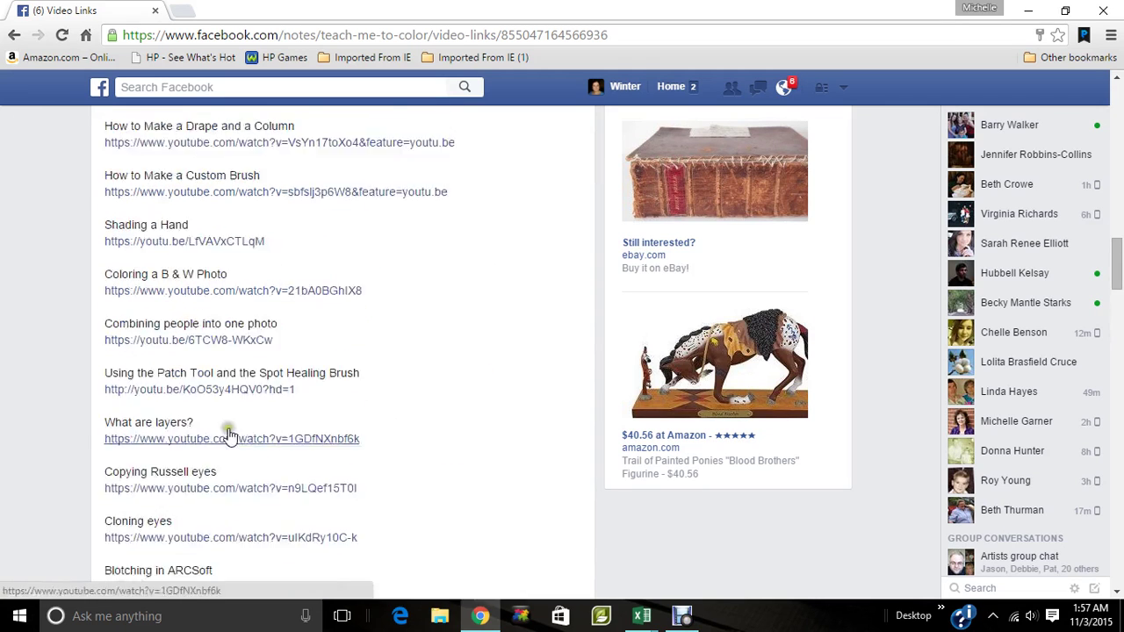
# - Return to the group's file list and open the black-and-white portrait photography JPG uploaded on April 7
pyautogui.click(14, 35)
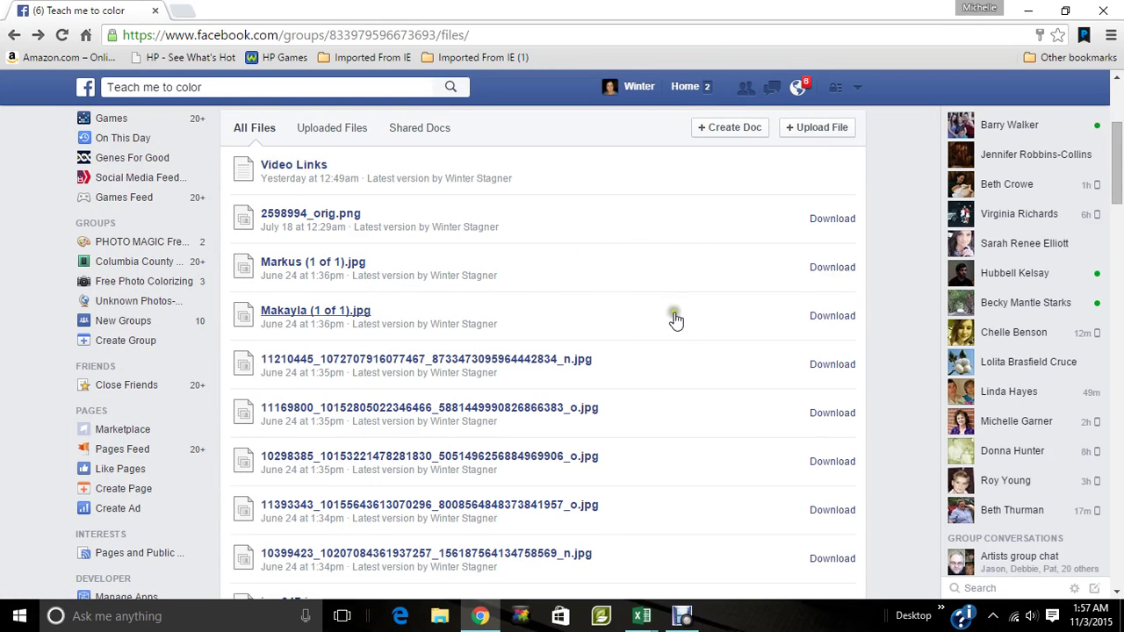
pyautogui.scroll(-15, 680, 242)
pyautogui.scroll(-20, 678, 242)
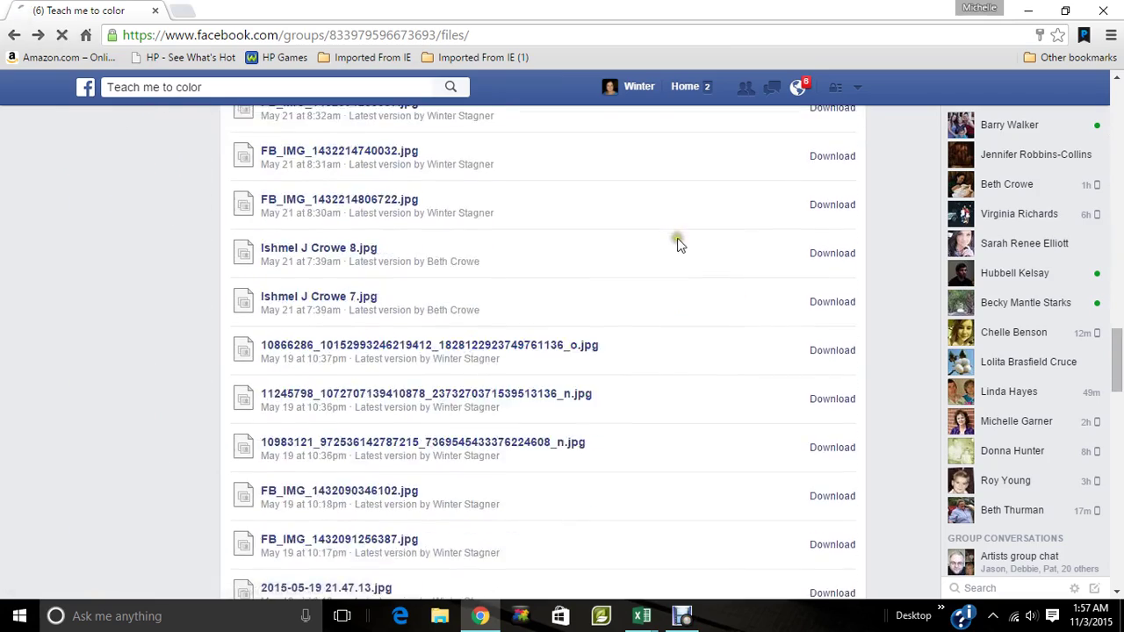
pyautogui.scroll(-3, 677, 253)
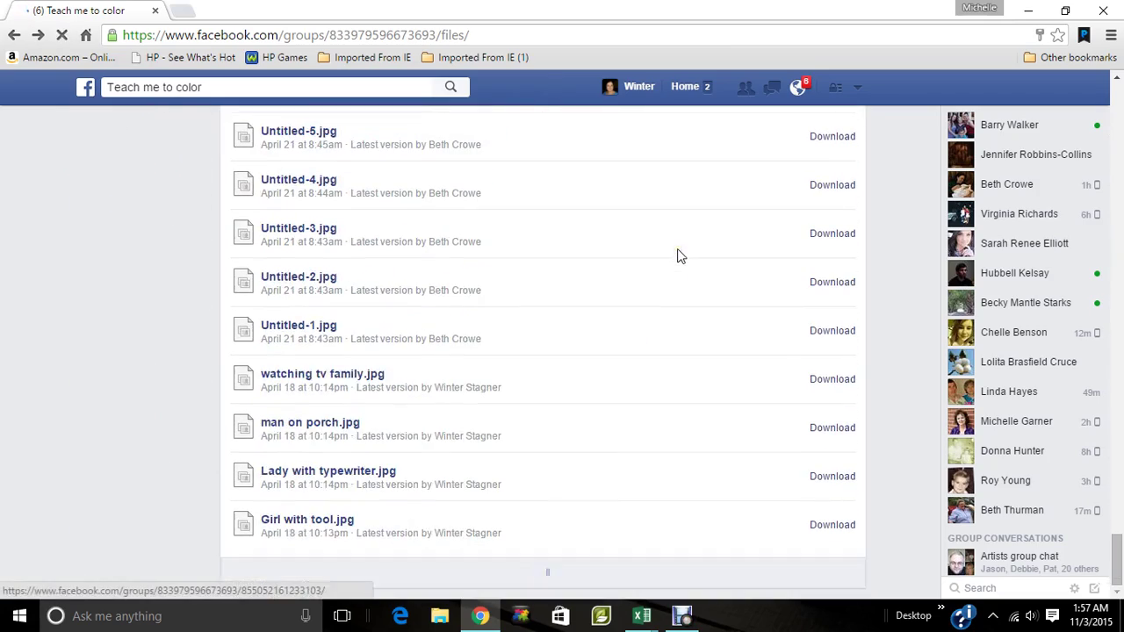
pyautogui.scroll(-5, 737, 352)
pyautogui.scroll(-10, 746, 360)
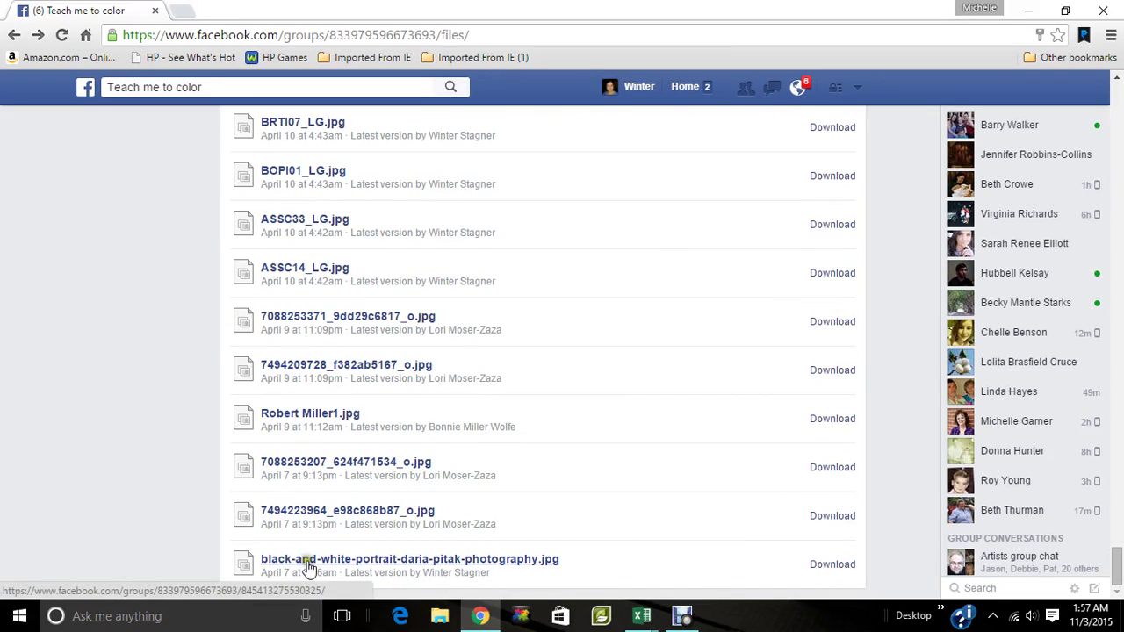
pyautogui.click(360, 562)
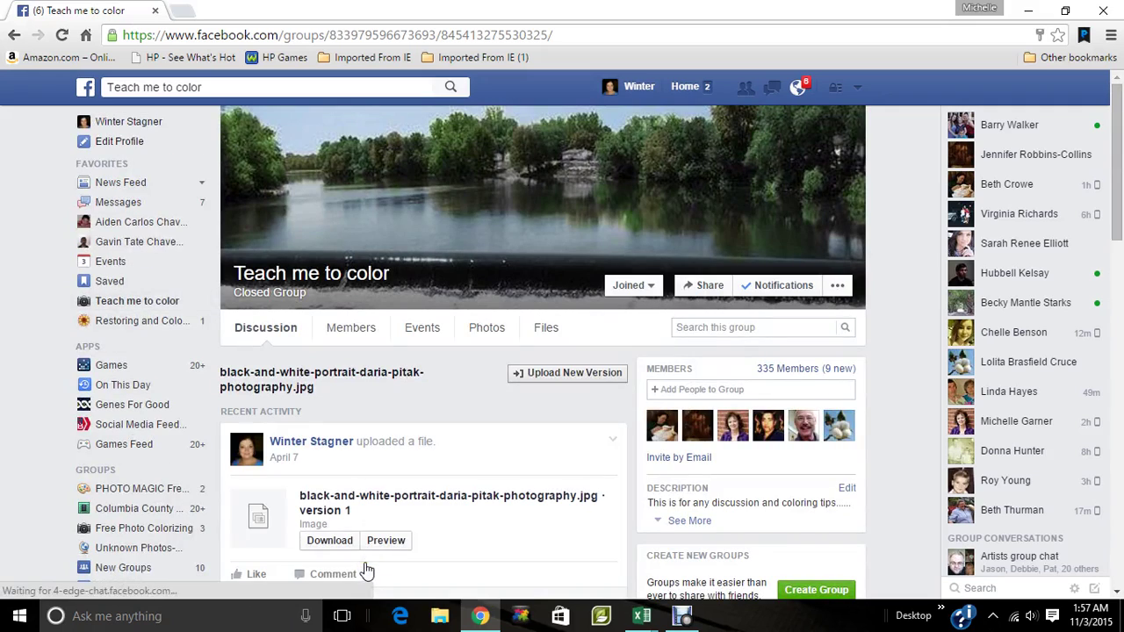
# - Preview the black-and-white portrait, download it to the computer and close the preview
pyautogui.click(384, 542)
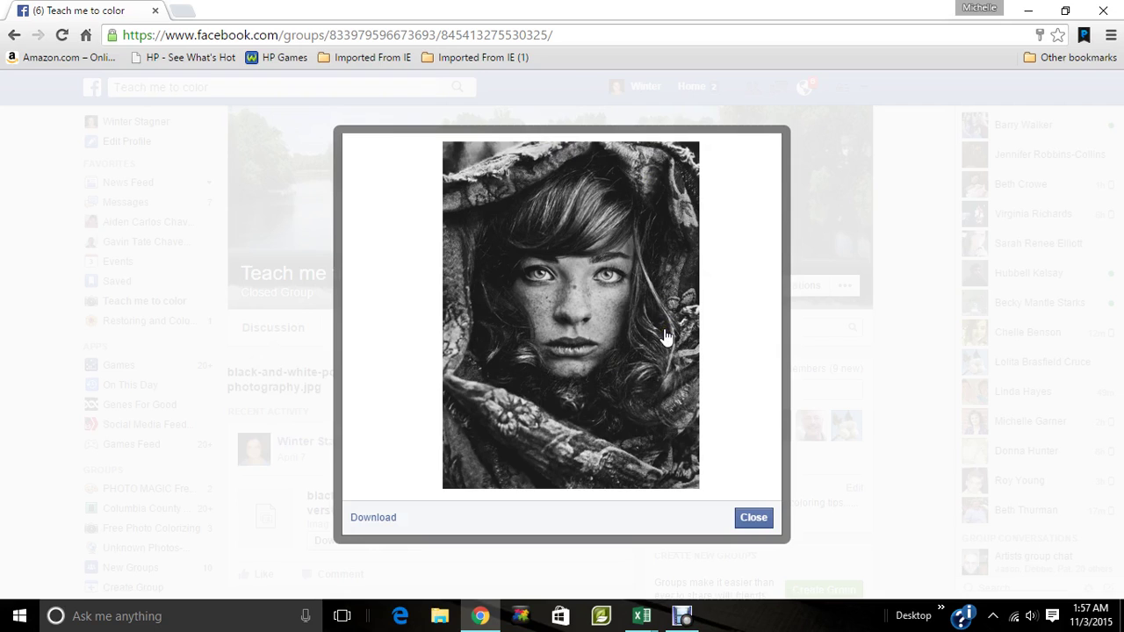
pyautogui.click(386, 520)
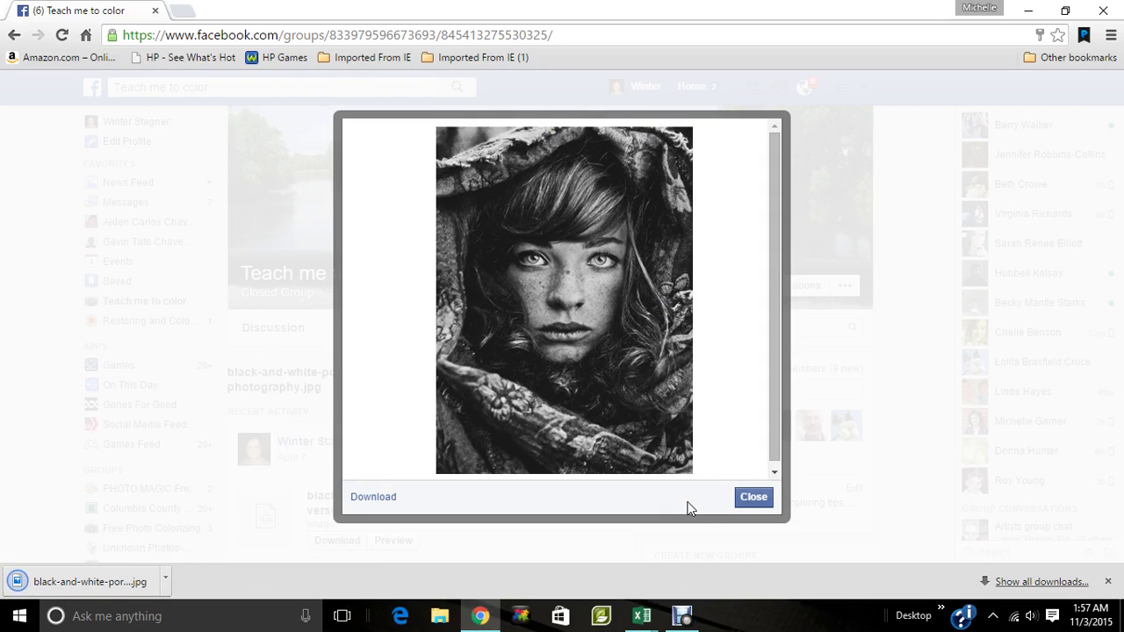
pyautogui.click(754, 501)
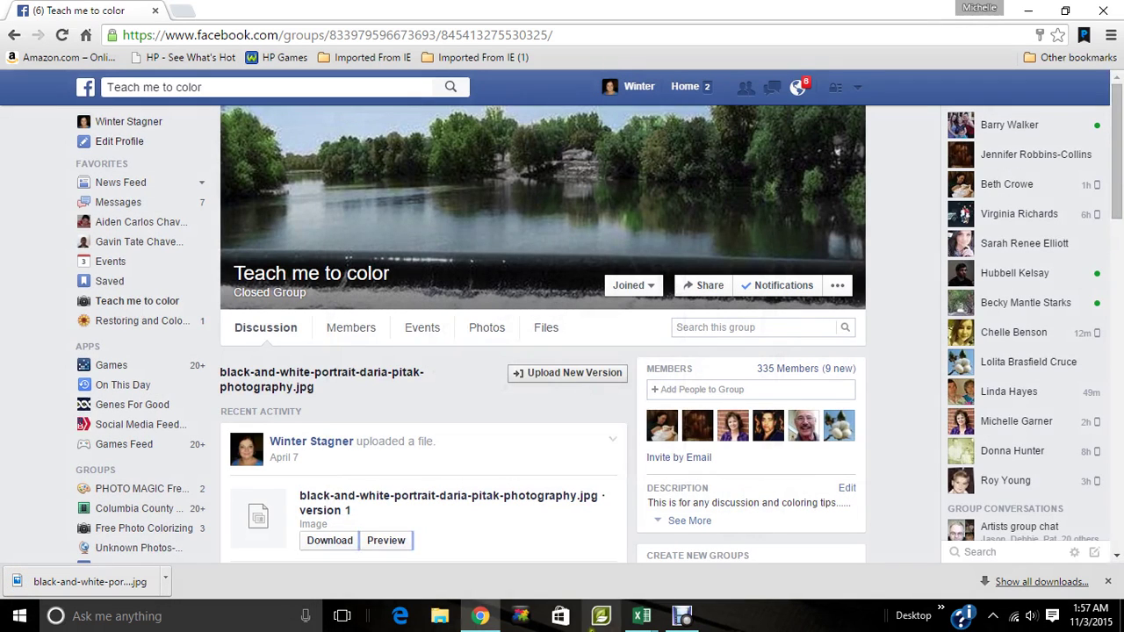
# - Return to the group's main page, search Facebook for Picmonkey and open the PicMonkey app
pyautogui.click(341, 273)
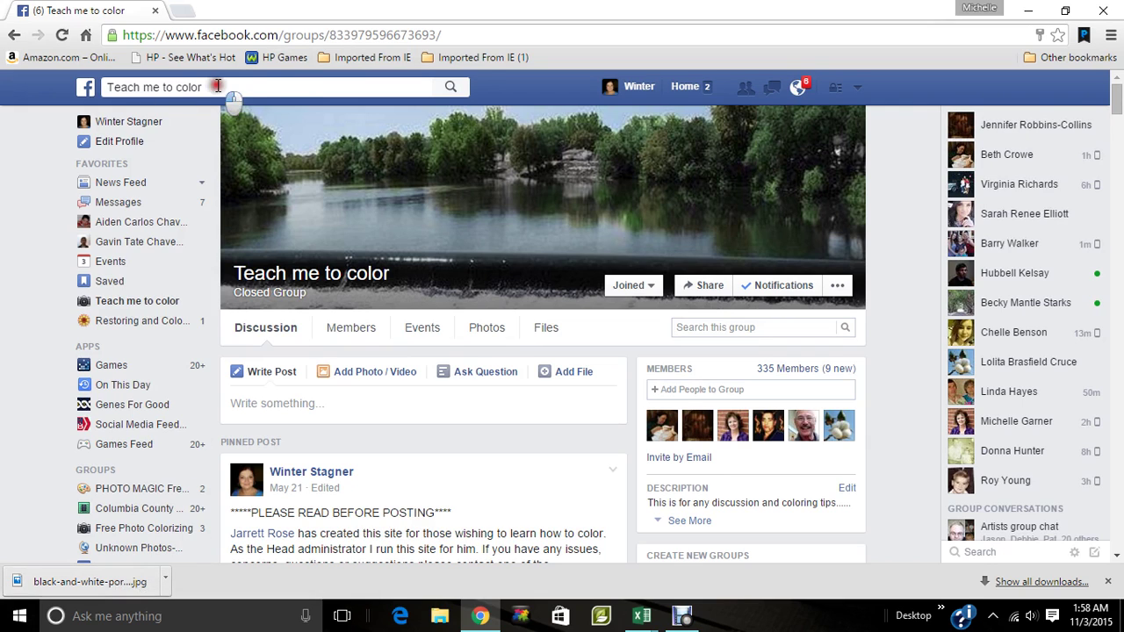
pyautogui.click(218, 87)
pyautogui.write('P')
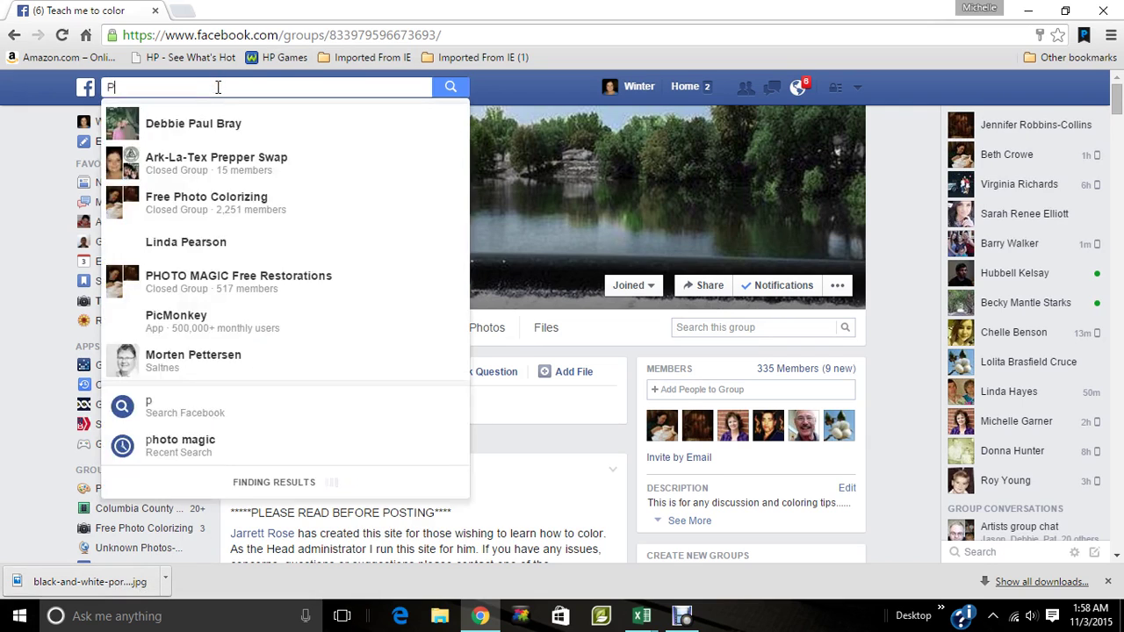
pyautogui.write('icmonkey')
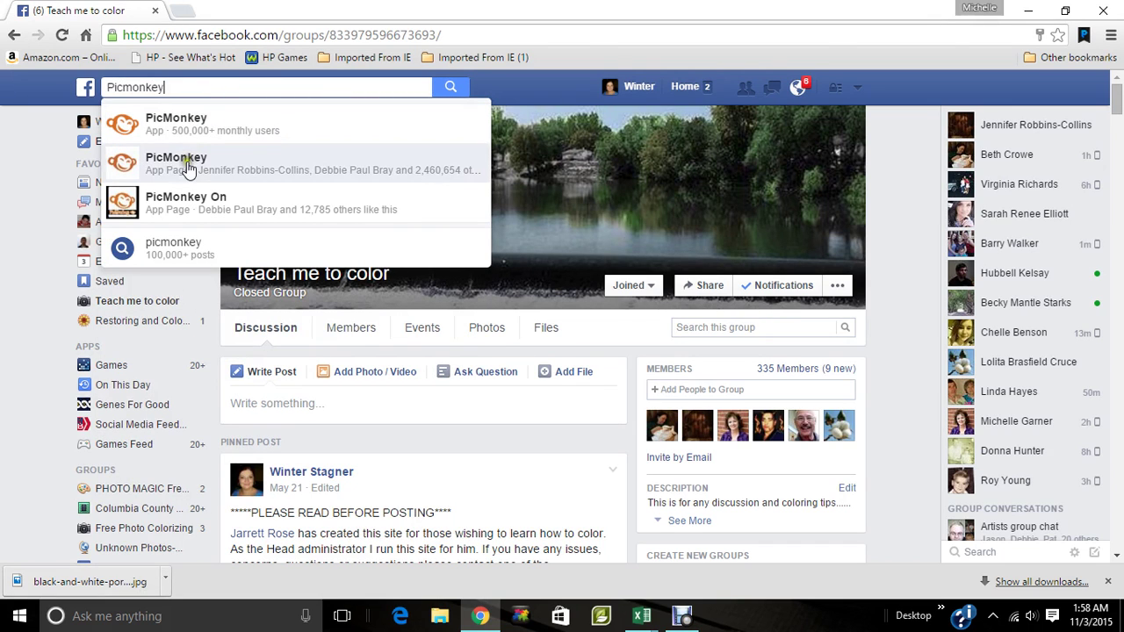
pyautogui.click(170, 114)
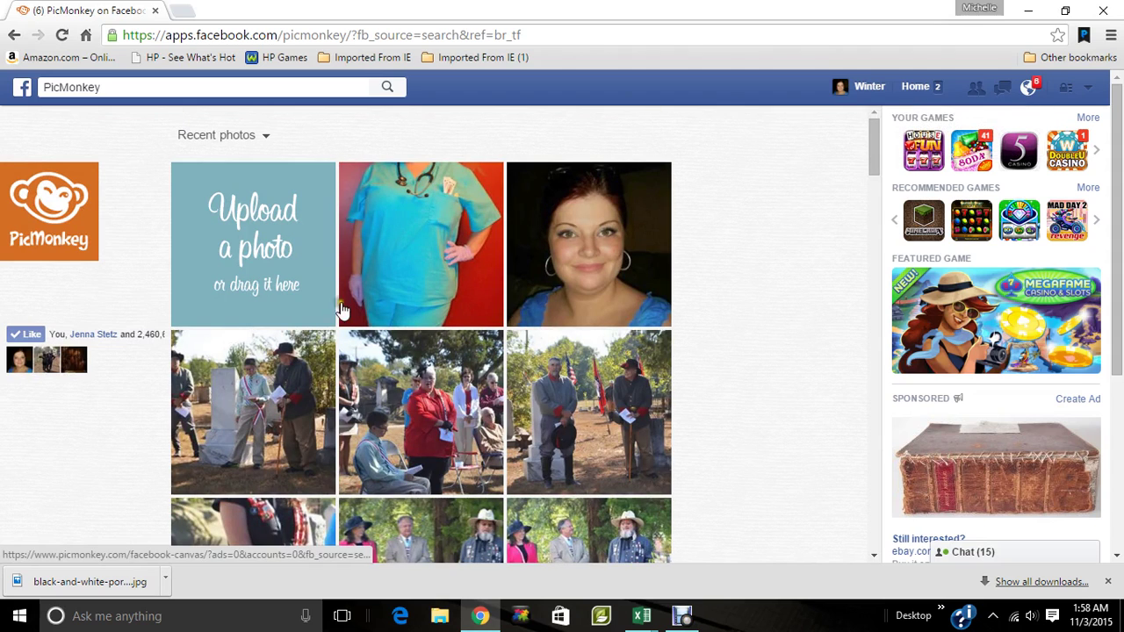
# - Upload the unnumbered copy of the black-and-white portrait from the Downloads folder into the PicMonkey editor
pyautogui.click(268, 227)
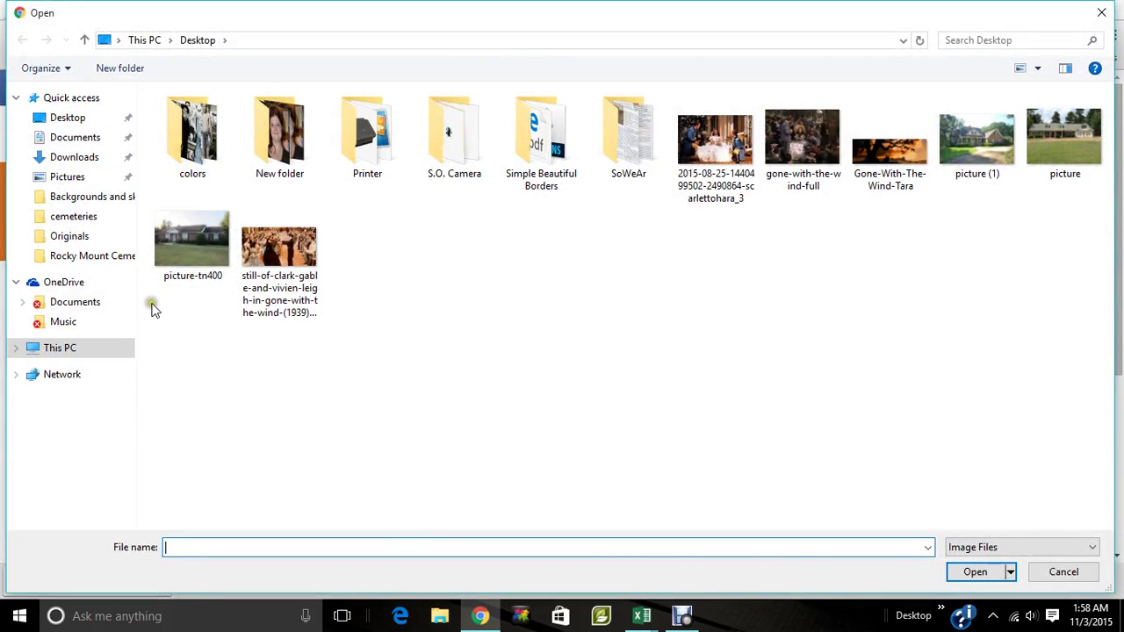
pyautogui.click(77, 157)
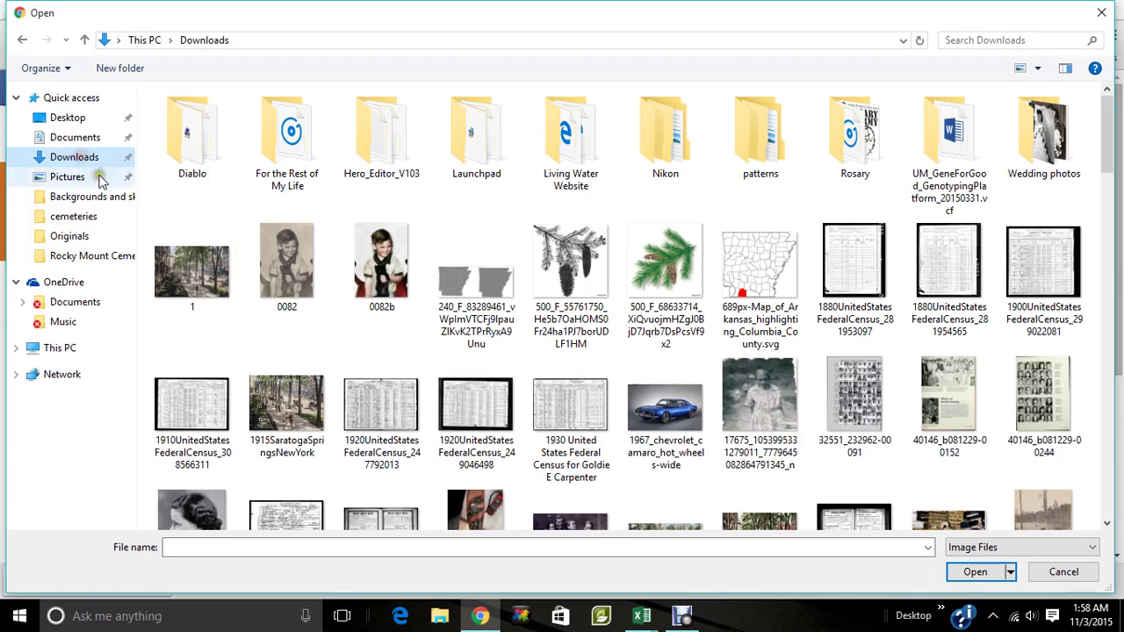
pyautogui.scroll(-3, 516, 274)
pyautogui.scroll(-5, 516, 274)
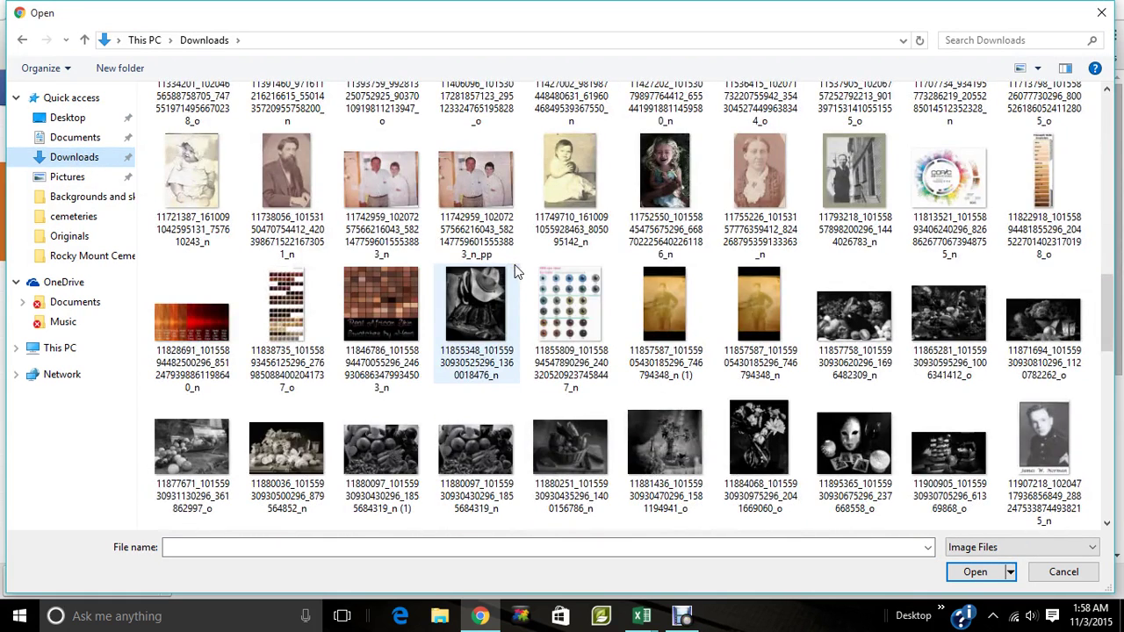
pyautogui.scroll(-10, 516, 274)
pyautogui.scroll(2, 560, 422)
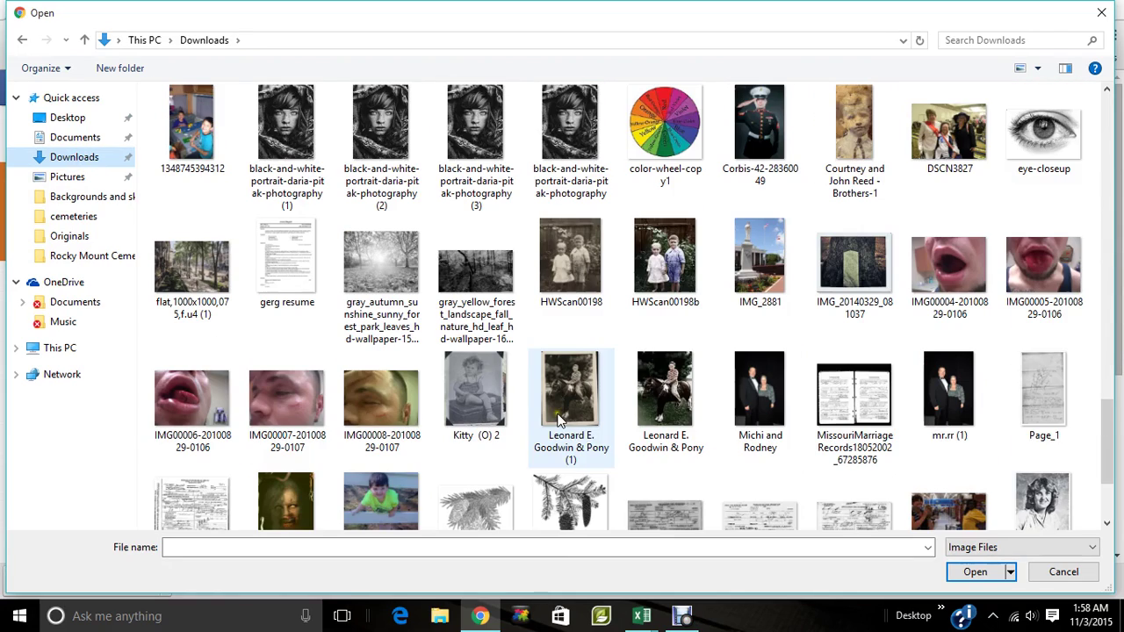
pyautogui.click(571, 141)
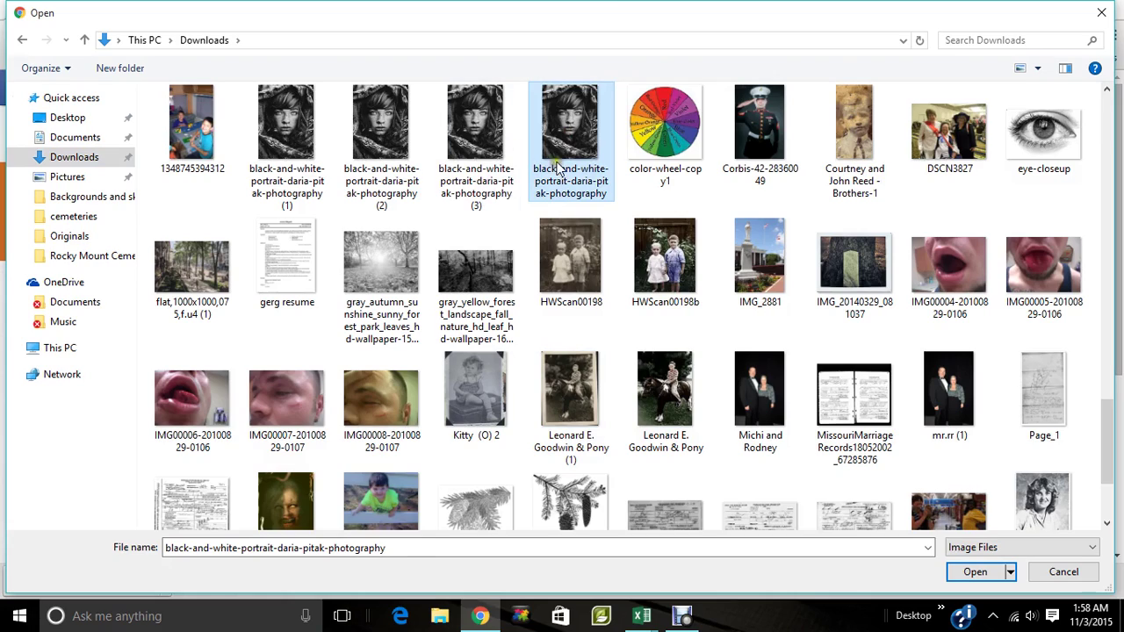
pyautogui.click(963, 575)
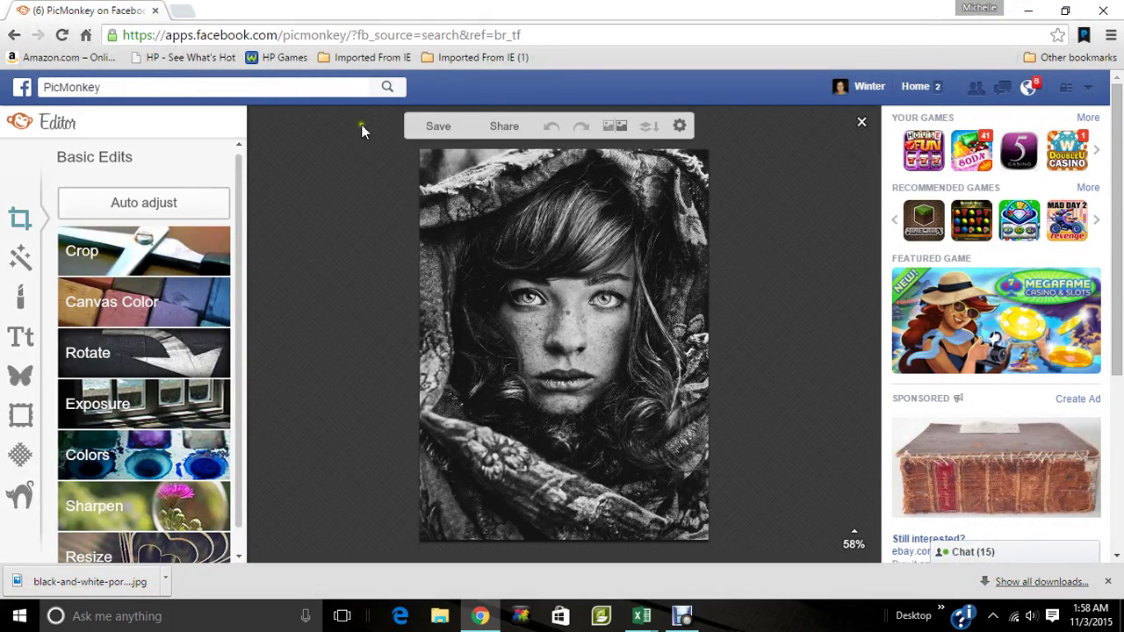
# - Open Picmonkey.com in a new browser tab and display the photo sources for Touch Up
pyautogui.click(188, 15)
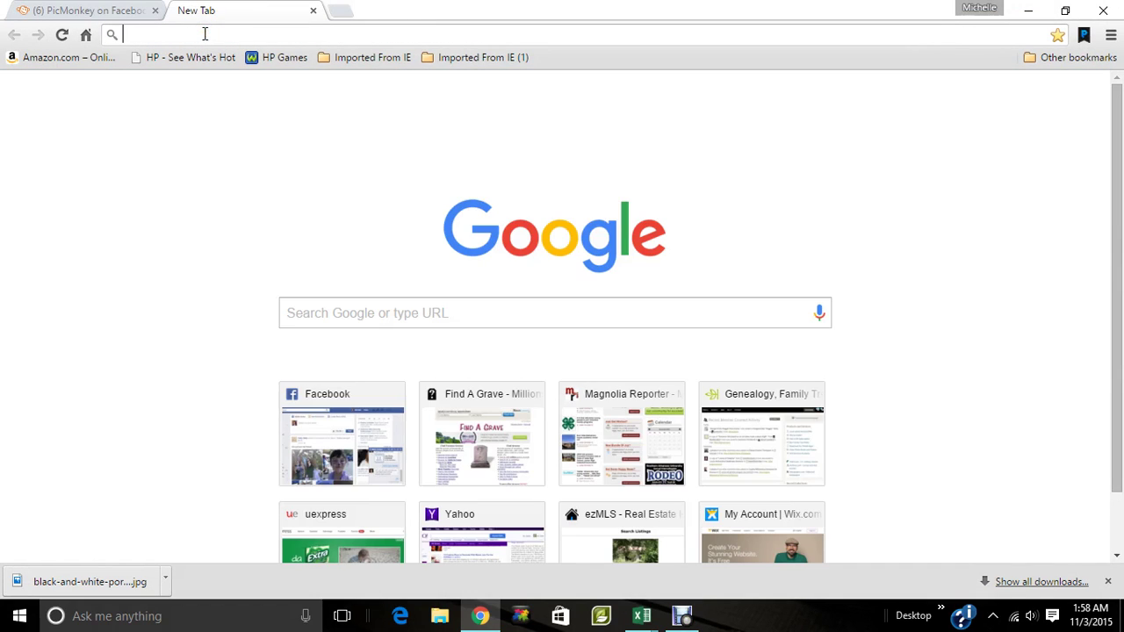
pyautogui.write('Picmonkey')
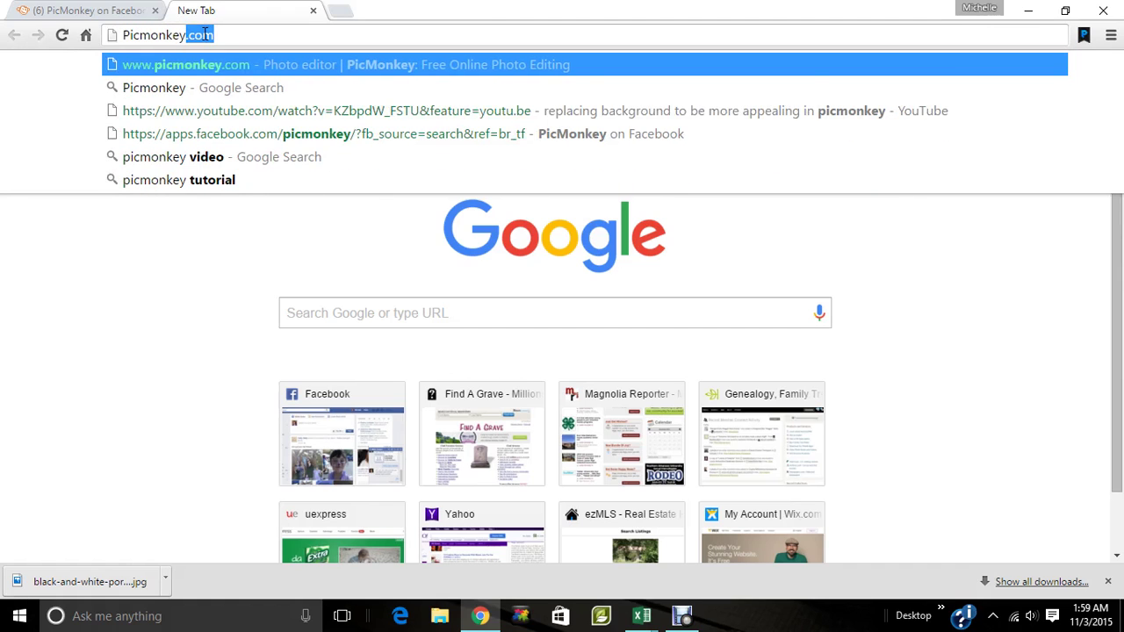
pyautogui.write('.com')
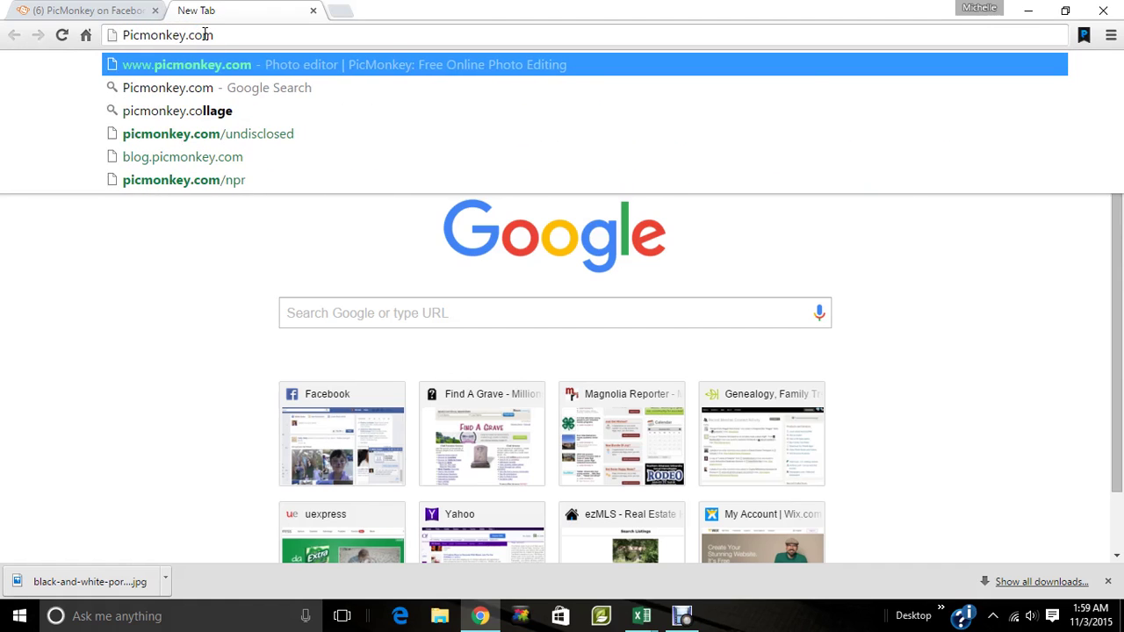
pyautogui.press('Return')
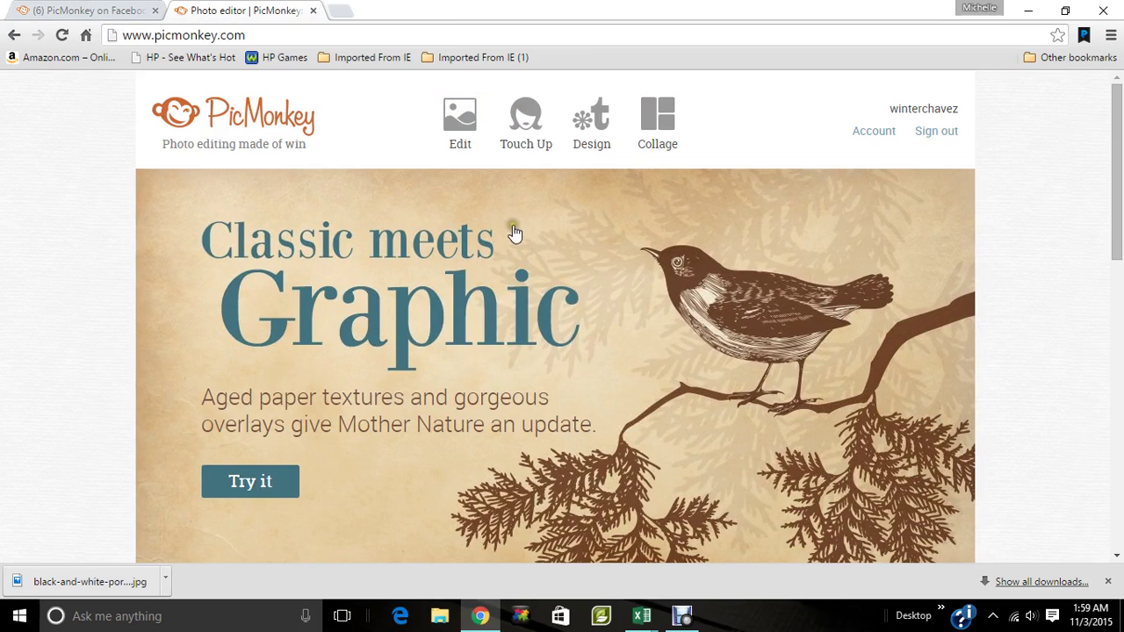
pyautogui.moveTo(527, 143)
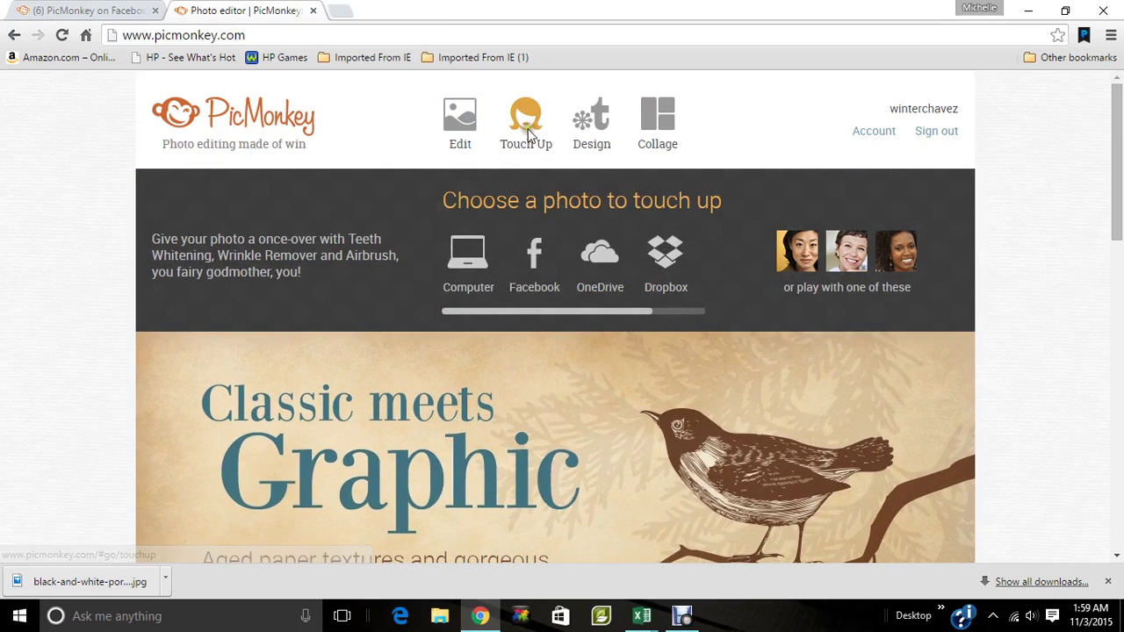
# - Open the unnumbered copy of black-and-white-portrait-daria-pitak-photography from the Downloads folder for touching up
pyautogui.click(471, 277)
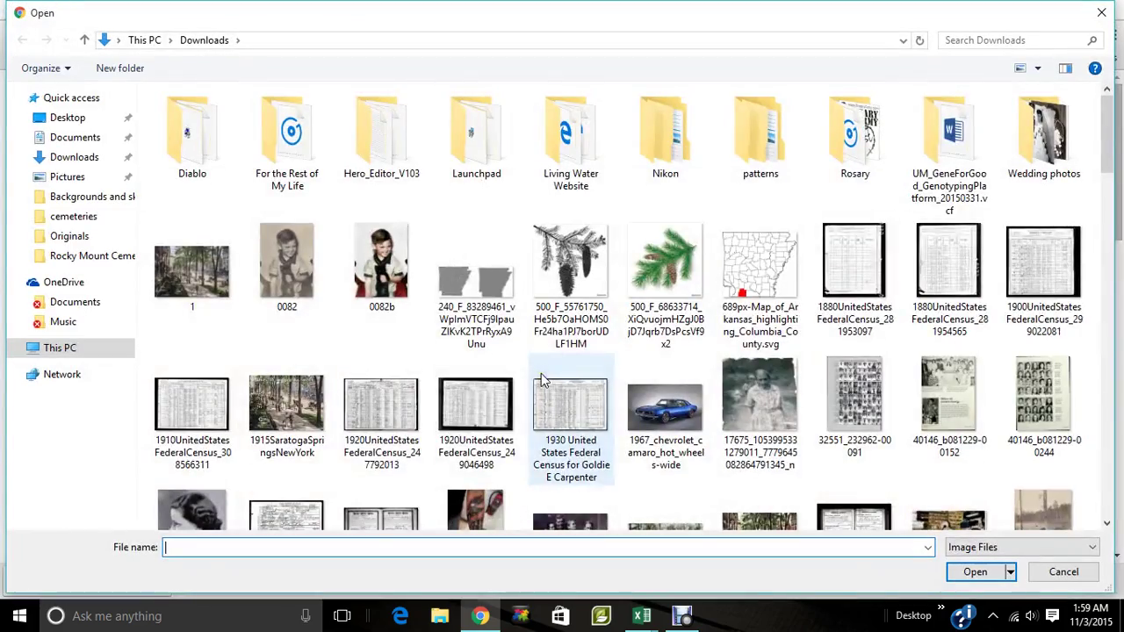
pyautogui.scroll(-10, 541, 374)
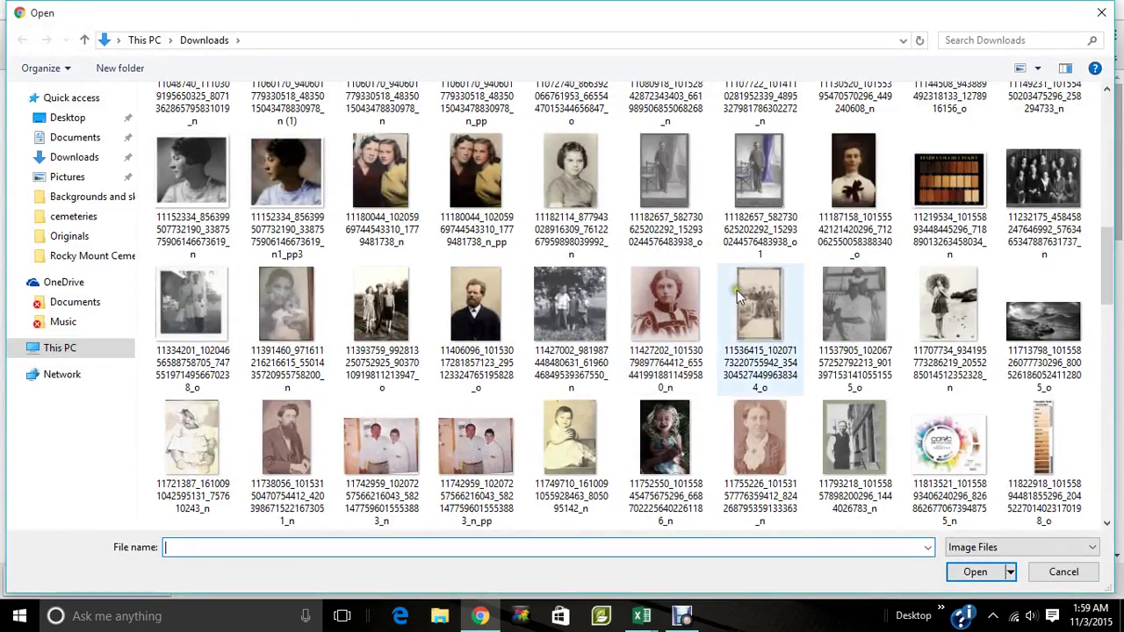
pyautogui.scroll(-5, 577, 324)
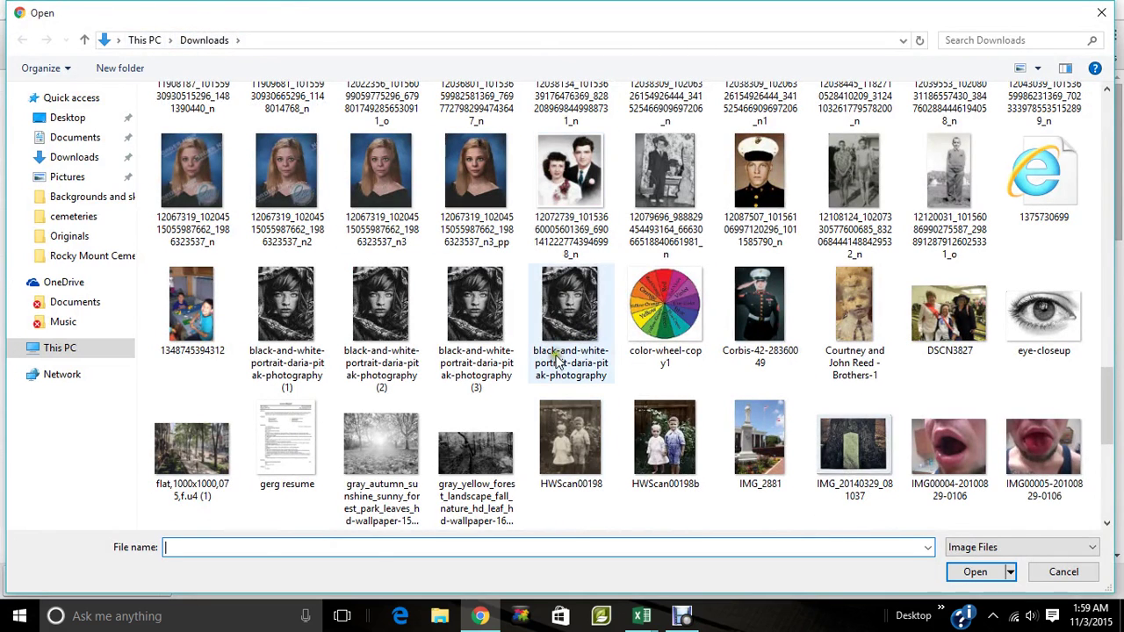
pyautogui.click(555, 351)
pyautogui.click(976, 572)
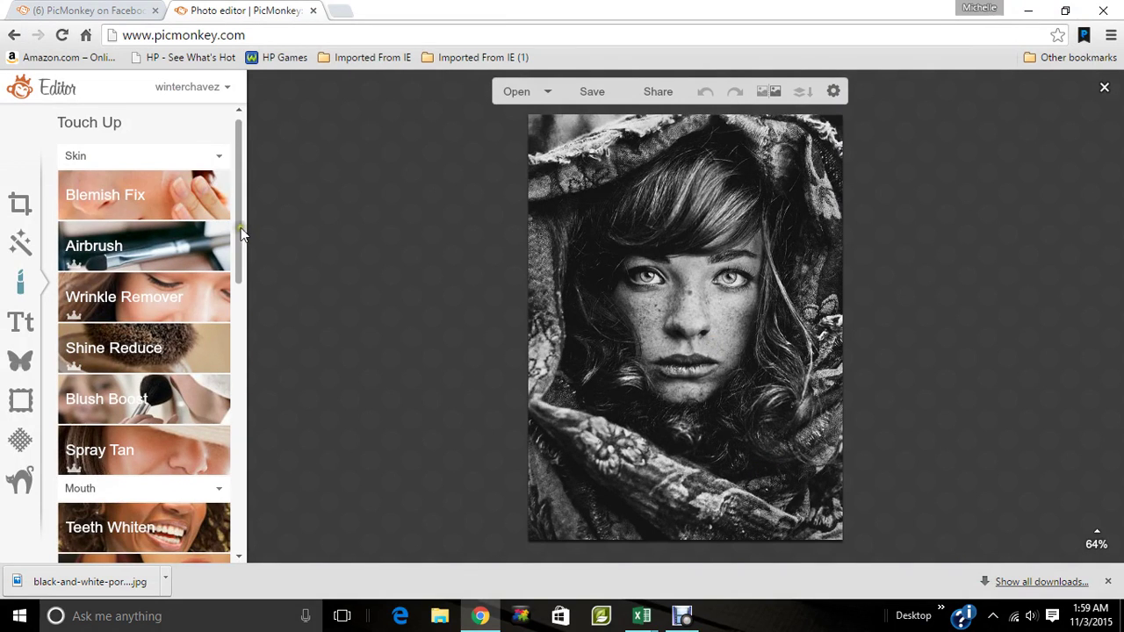
# - Paint the cloth around the woman's head red with Highlights, using color f22906, 0% fade and brush sizes 48 and 15
pyautogui.click(1101, 543)
pyautogui.moveTo(1098, 488)
pyautogui.mouseDown()
pyautogui.moveTo(1097, 432)
pyautogui.moveTo(1102, 479)
pyautogui.mouseUp()
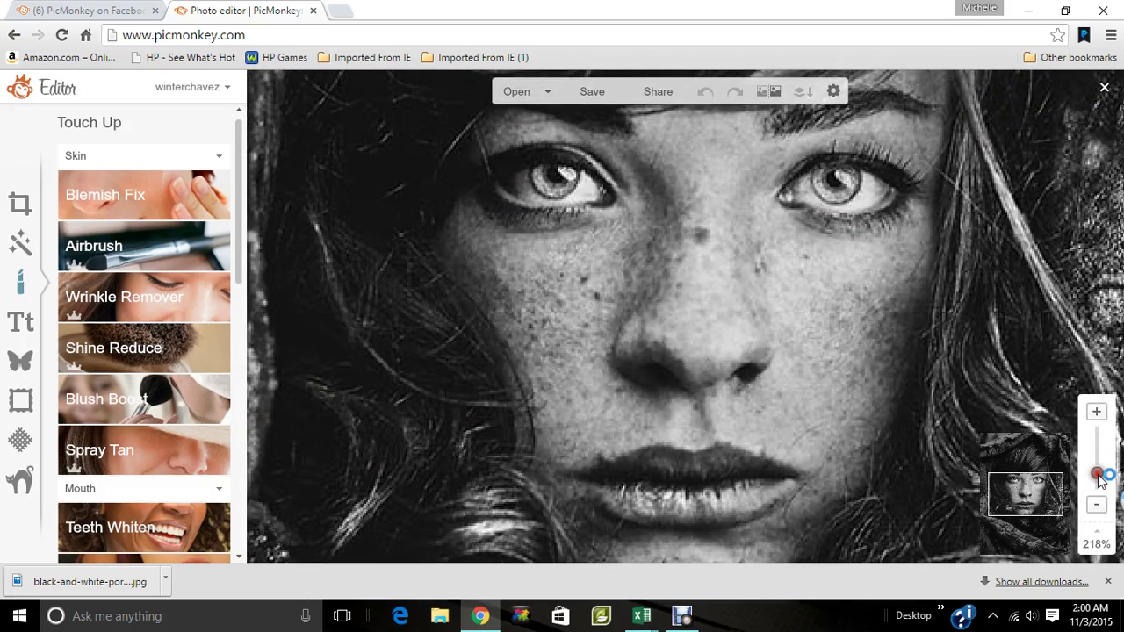
pyautogui.moveTo(1098, 476)
pyautogui.mouseDown()
pyautogui.moveTo(1097, 459)
pyautogui.moveTo(1104, 490)
pyautogui.mouseUp()
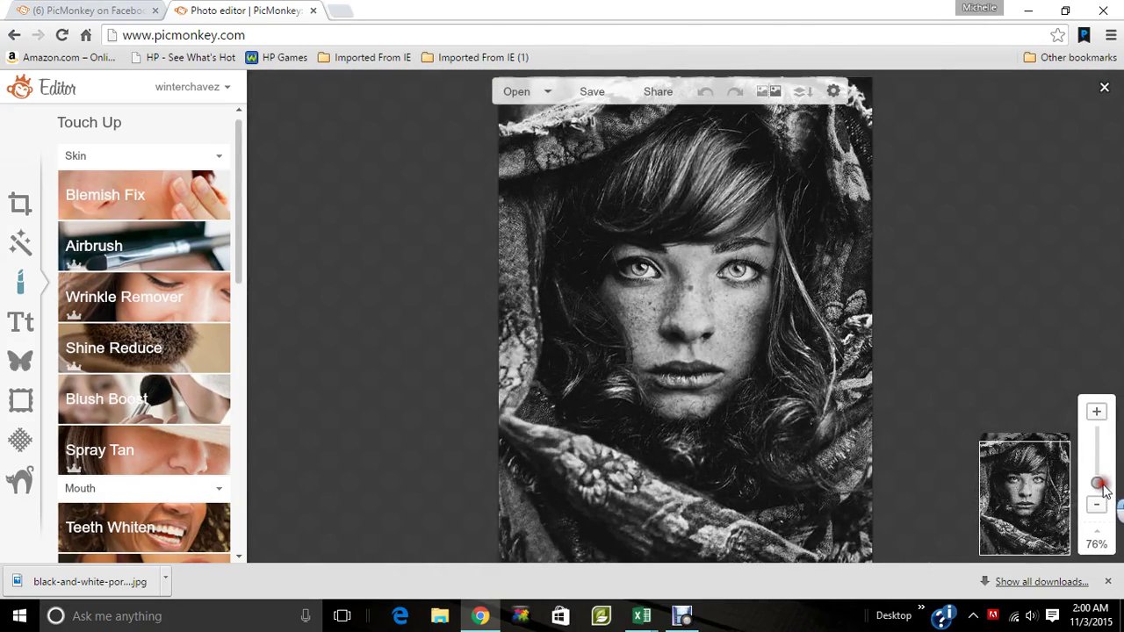
pyautogui.moveTo(1039, 519); pyautogui.dragTo(1069, 498)
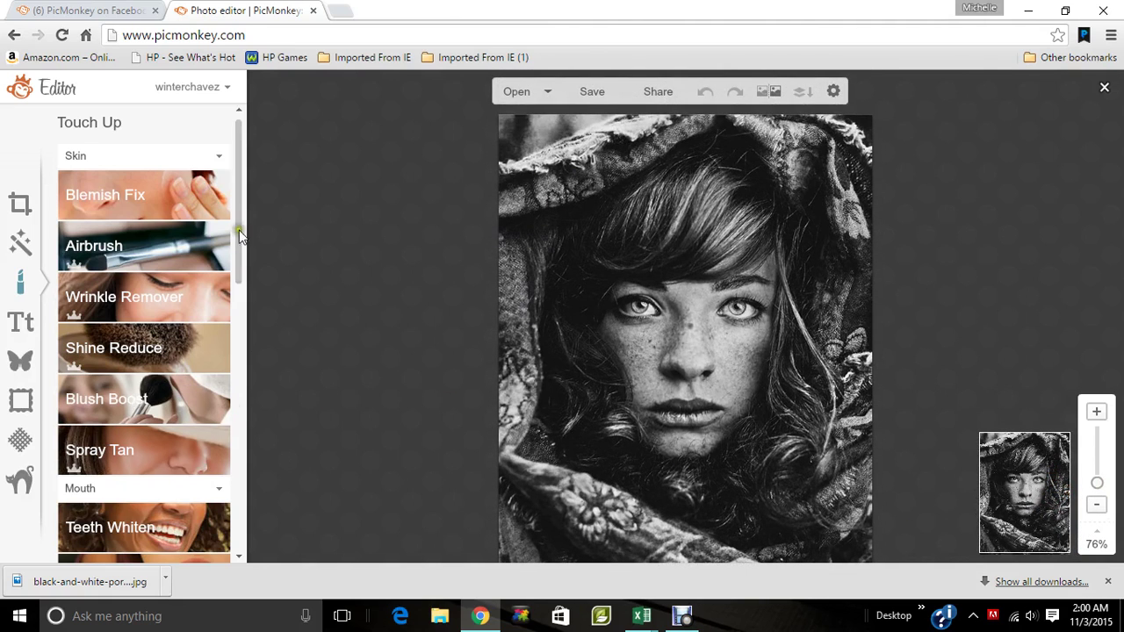
pyautogui.moveTo(242, 227)
pyautogui.mouseDown()
pyautogui.moveTo(213, 456)
pyautogui.moveTo(220, 521)
pyautogui.mouseUp()
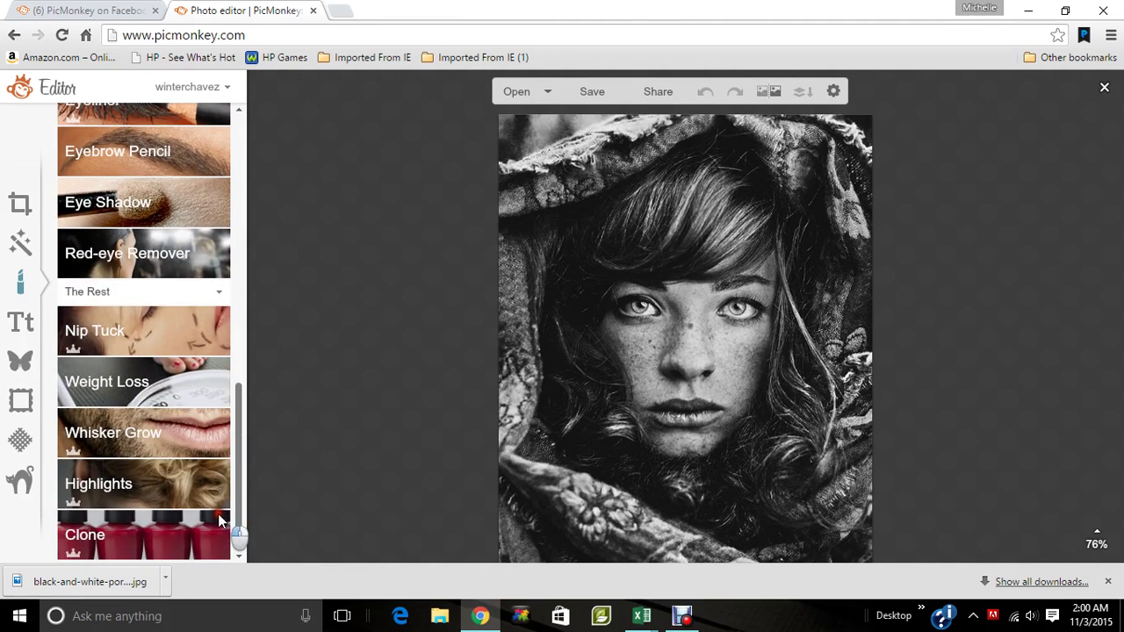
pyautogui.click(176, 493)
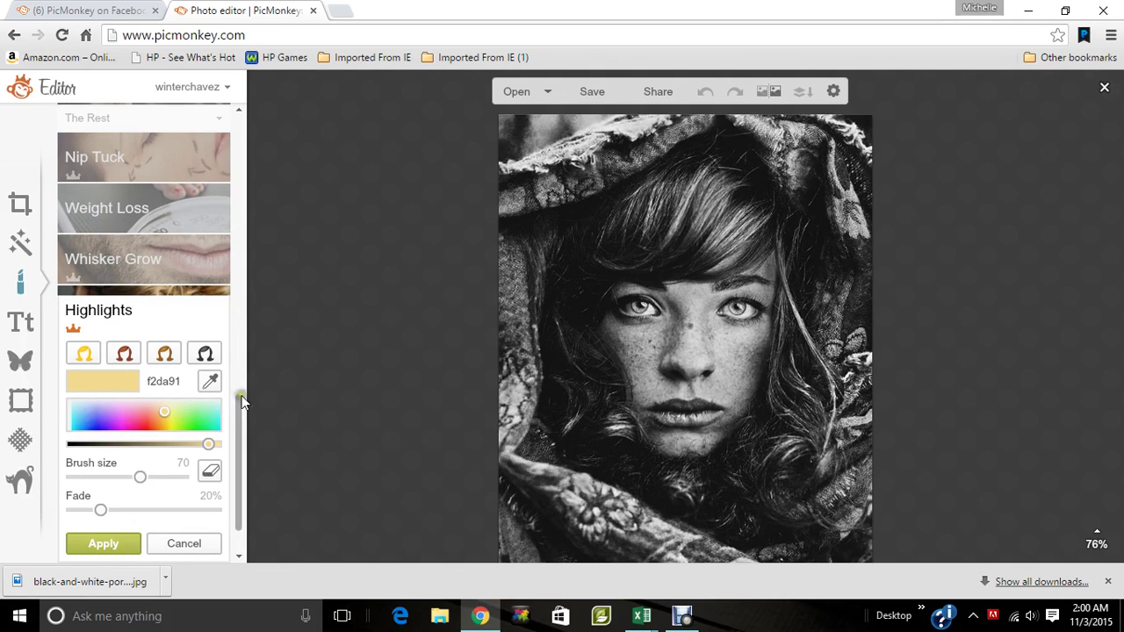
pyautogui.click(213, 418)
pyautogui.moveTo(215, 423)
pyautogui.mouseDown()
pyautogui.moveTo(184, 422)
pyautogui.moveTo(200, 413)
pyautogui.moveTo(181, 422)
pyautogui.moveTo(186, 411)
pyautogui.moveTo(208, 456)
pyautogui.moveTo(150, 429)
pyautogui.mouseUp()
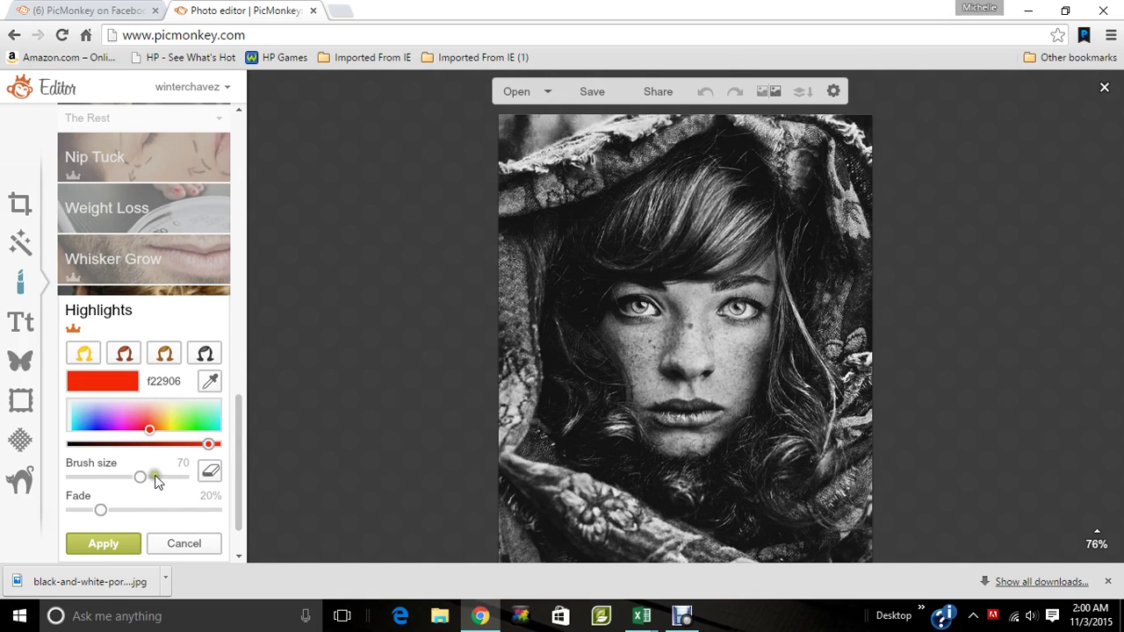
pyautogui.moveTo(133, 477)
pyautogui.mouseDown()
pyautogui.moveTo(141, 475)
pyautogui.moveTo(114, 474)
pyautogui.moveTo(154, 475)
pyautogui.moveTo(123, 484)
pyautogui.moveTo(198, 479)
pyautogui.moveTo(131, 482)
pyautogui.moveTo(89, 516)
pyautogui.moveTo(56, 515)
pyautogui.mouseUp()
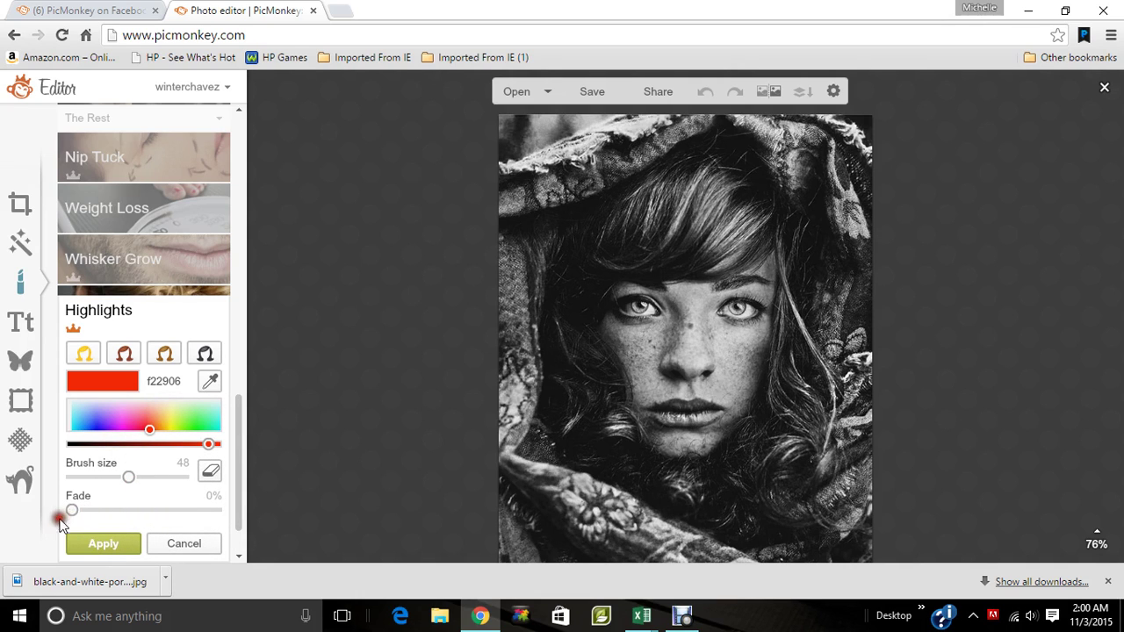
pyautogui.click(503, 438)
pyautogui.moveTo(503, 437)
pyautogui.mouseDown()
pyautogui.moveTo(530, 376)
pyautogui.moveTo(499, 210)
pyautogui.moveTo(495, 419)
pyautogui.moveTo(511, 358)
pyautogui.moveTo(504, 437)
pyautogui.moveTo(518, 460)
pyautogui.moveTo(495, 535)
pyautogui.moveTo(509, 490)
pyautogui.moveTo(499, 484)
pyautogui.moveTo(527, 536)
pyautogui.moveTo(518, 549)
pyautogui.moveTo(591, 535)
pyautogui.moveTo(527, 448)
pyautogui.moveTo(520, 466)
pyautogui.moveTo(557, 545)
pyautogui.moveTo(745, 548)
pyautogui.moveTo(709, 547)
pyautogui.moveTo(564, 480)
pyautogui.moveTo(631, 543)
pyautogui.moveTo(620, 538)
pyautogui.moveTo(530, 434)
pyautogui.moveTo(511, 349)
pyautogui.moveTo(532, 230)
pyautogui.mouseUp()
pyautogui.moveTo(522, 191)
pyautogui.mouseDown()
pyautogui.moveTo(695, 120)
pyautogui.moveTo(628, 137)
pyautogui.moveTo(629, 127)
pyautogui.moveTo(582, 156)
pyautogui.moveTo(498, 177)
pyautogui.moveTo(501, 196)
pyautogui.moveTo(573, 186)
pyautogui.moveTo(668, 129)
pyautogui.moveTo(739, 108)
pyautogui.moveTo(785, 134)
pyautogui.moveTo(739, 122)
pyautogui.moveTo(814, 199)
pyautogui.moveTo(777, 126)
pyautogui.moveTo(826, 144)
pyautogui.moveTo(803, 124)
pyautogui.moveTo(813, 124)
pyautogui.moveTo(851, 151)
pyautogui.moveTo(840, 137)
pyautogui.moveTo(859, 169)
pyautogui.moveTo(874, 269)
pyautogui.moveTo(828, 175)
pyautogui.moveTo(841, 242)
pyautogui.moveTo(826, 210)
pyautogui.moveTo(838, 276)
pyautogui.moveTo(826, 310)
pyautogui.moveTo(840, 241)
pyautogui.moveTo(831, 209)
pyautogui.moveTo(799, 182)
pyautogui.moveTo(823, 208)
pyautogui.moveTo(871, 351)
pyautogui.moveTo(843, 327)
pyautogui.moveTo(839, 345)
pyautogui.moveTo(828, 329)
pyautogui.moveTo(865, 380)
pyautogui.moveTo(851, 432)
pyautogui.moveTo(869, 423)
pyautogui.moveTo(863, 492)
pyautogui.moveTo(841, 528)
pyautogui.moveTo(779, 561)
pyautogui.moveTo(868, 530)
pyautogui.moveTo(834, 552)
pyautogui.moveTo(854, 482)
pyautogui.moveTo(824, 499)
pyautogui.mouseUp()
pyautogui.click(100, 477)
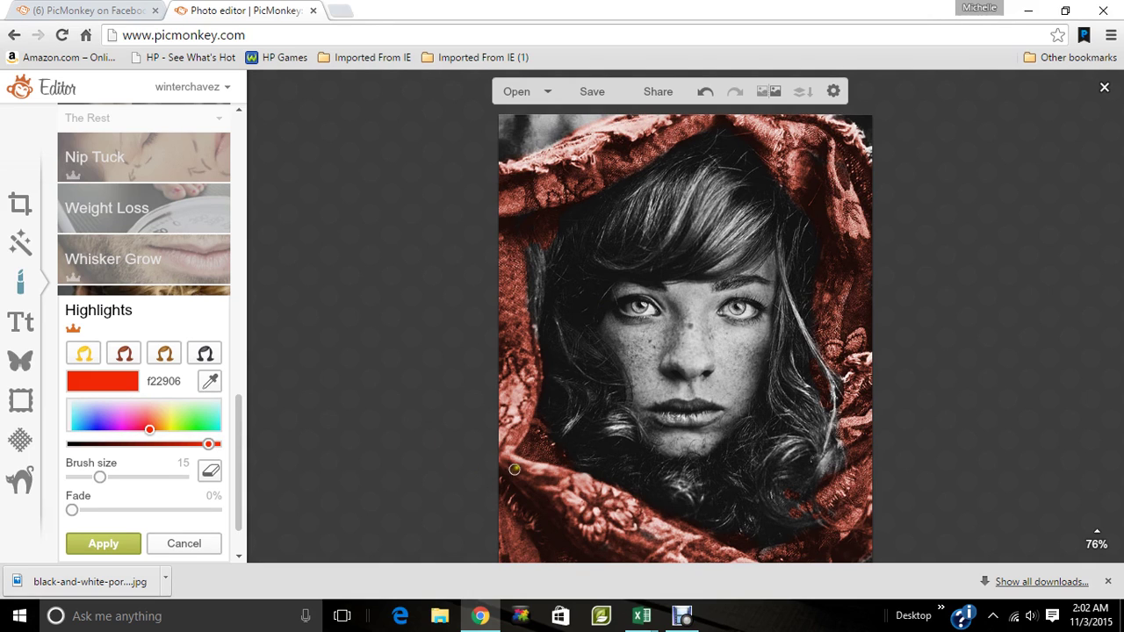
# - Paint a red stroke diagonally across the face and remove it with the Highlights eraser at size 40
pyautogui.moveTo(618, 349); pyautogui.dragTo(759, 226)
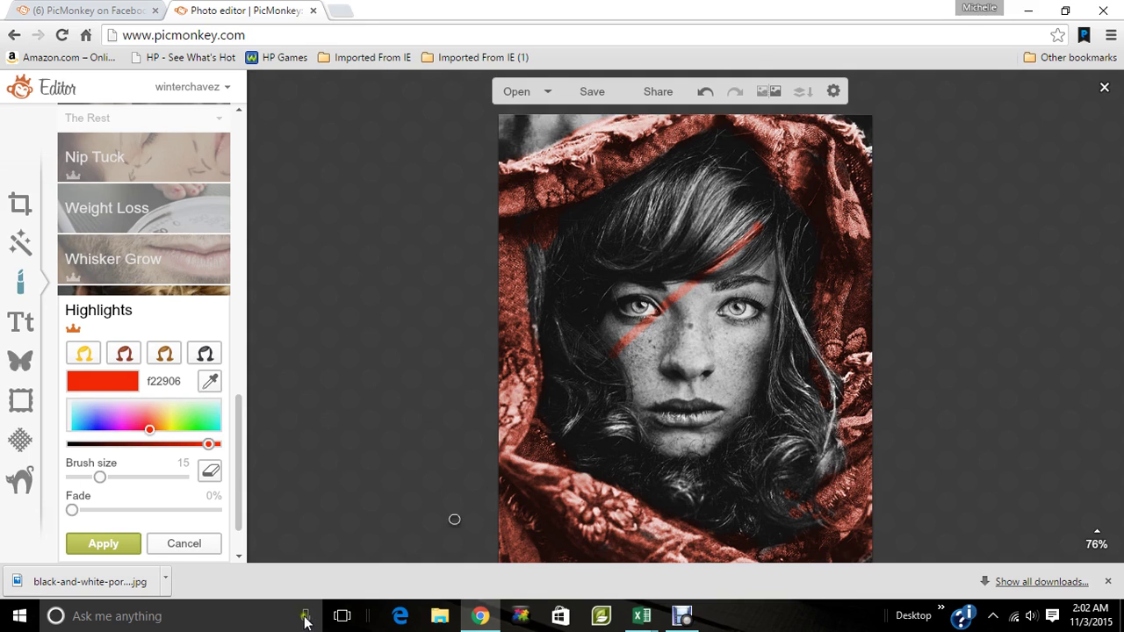
pyautogui.click(212, 471)
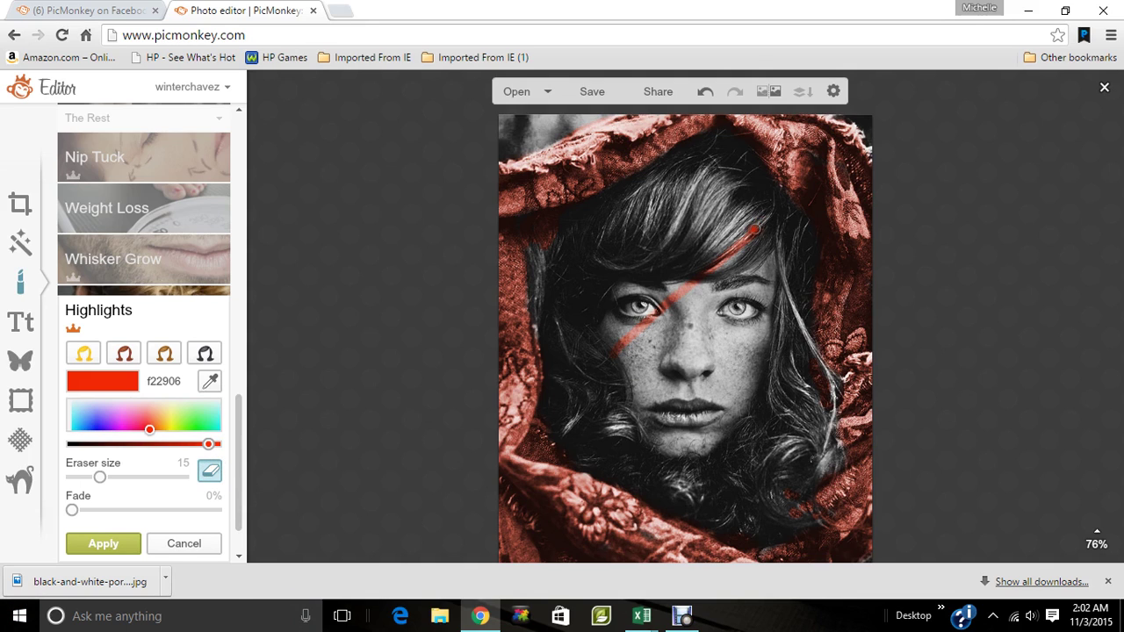
pyautogui.click(125, 477)
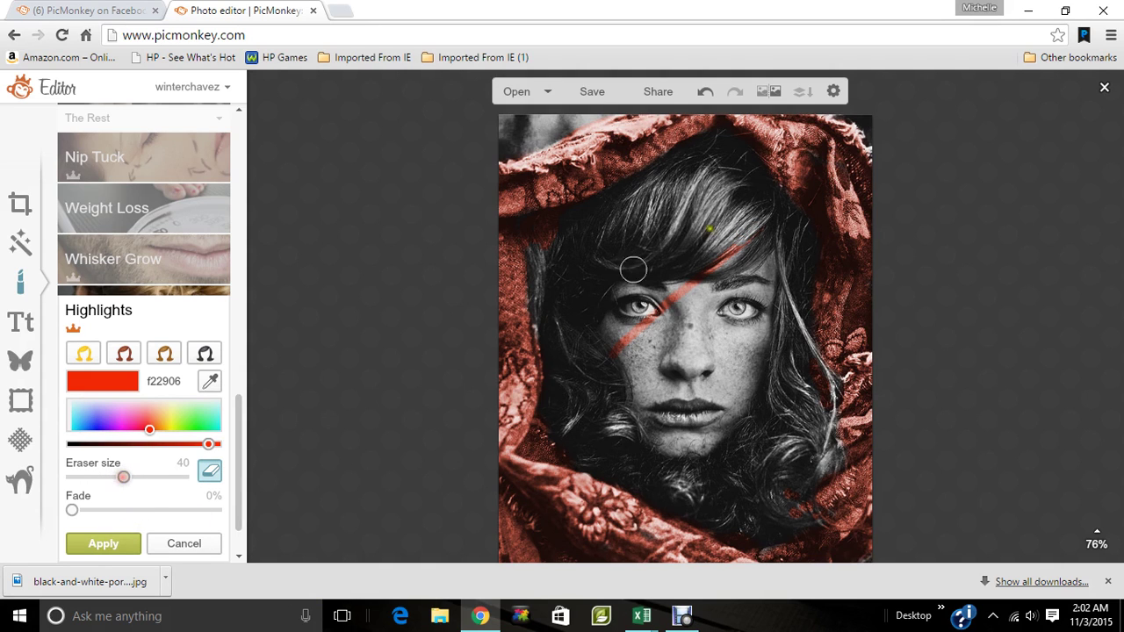
pyautogui.moveTo(761, 221); pyautogui.dragTo(605, 360)
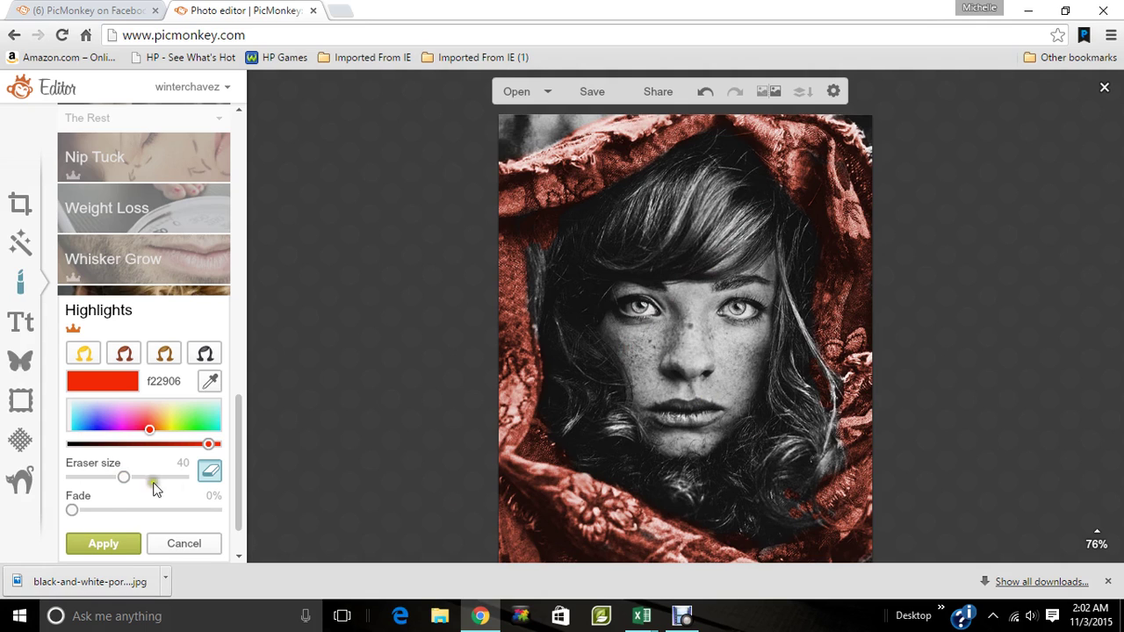
pyautogui.click(203, 476)
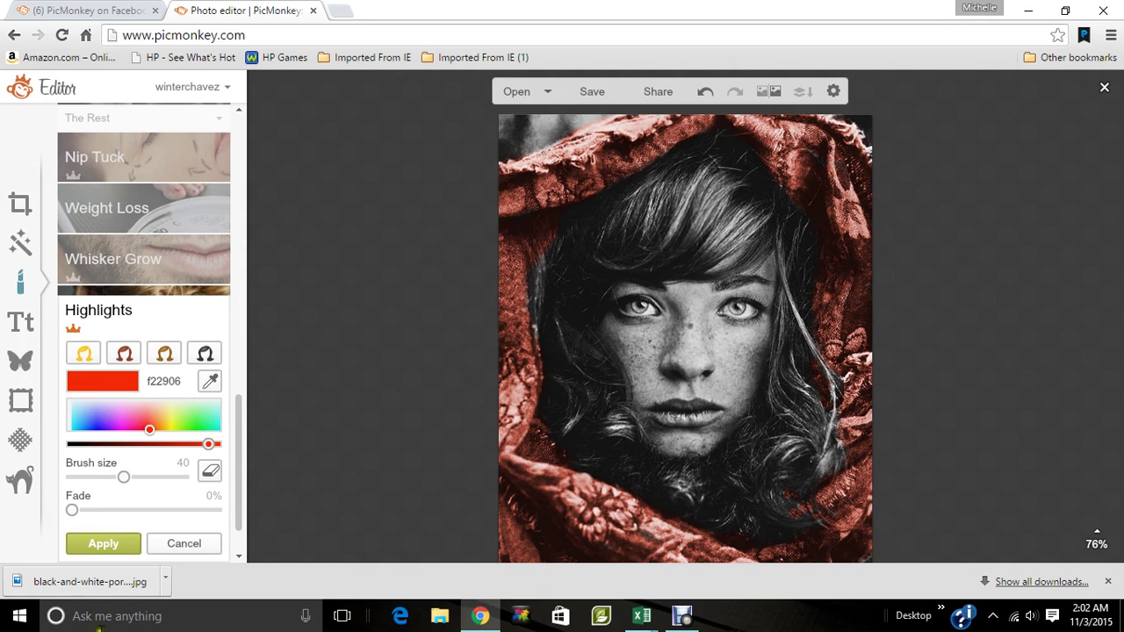
# - Change the cloth's highlight color to dark blue 0f1075 and apply the effect
pyautogui.moveTo(156, 414)
pyautogui.mouseDown()
pyautogui.moveTo(127, 406)
pyautogui.moveTo(94, 415)
pyautogui.moveTo(184, 423)
pyautogui.moveTo(194, 413)
pyautogui.moveTo(197, 428)
pyautogui.moveTo(211, 418)
pyautogui.moveTo(134, 439)
pyautogui.moveTo(119, 418)
pyautogui.mouseUp()
pyautogui.moveTo(208, 444); pyautogui.dragTo(156, 457)
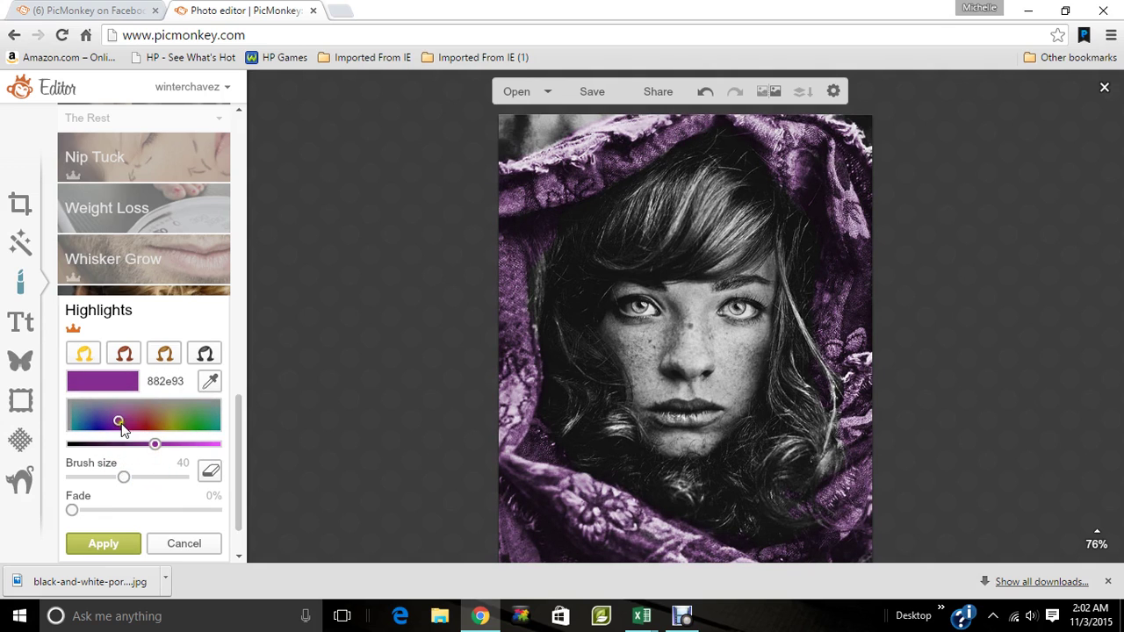
pyautogui.moveTo(117, 418); pyautogui.dragTo(96, 427)
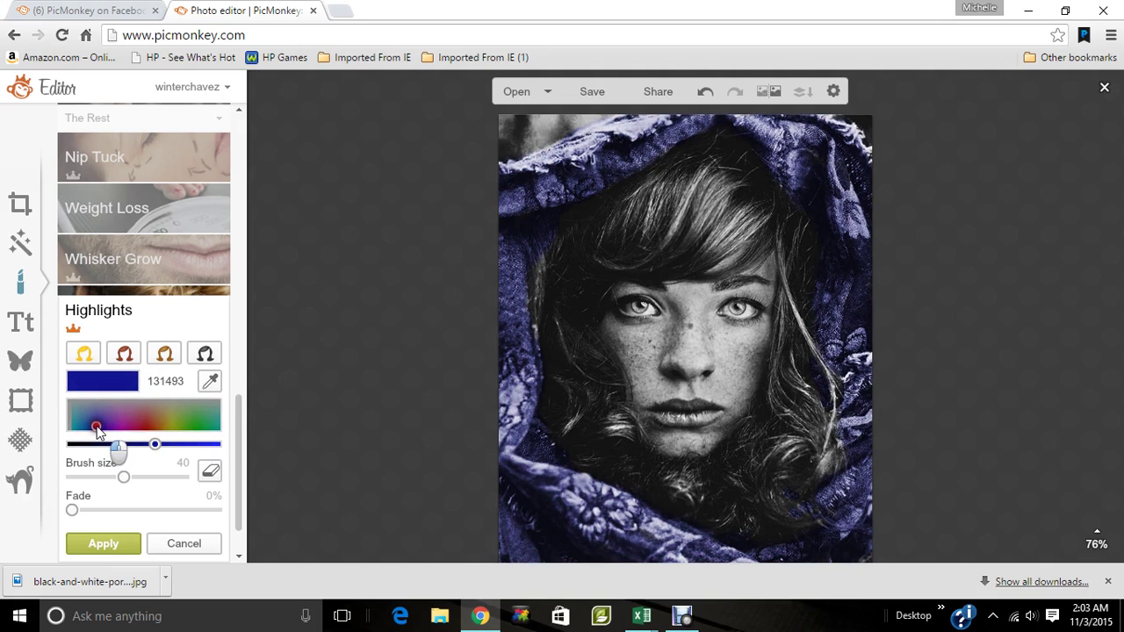
pyautogui.click(139, 445)
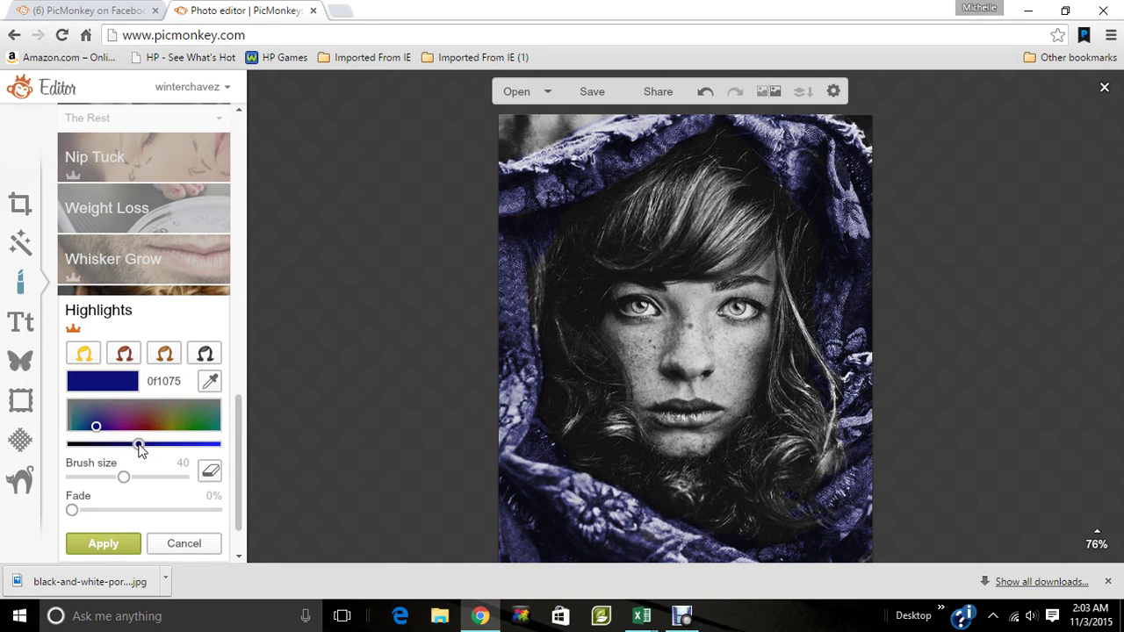
pyautogui.click(167, 533)
pyautogui.click(102, 543)
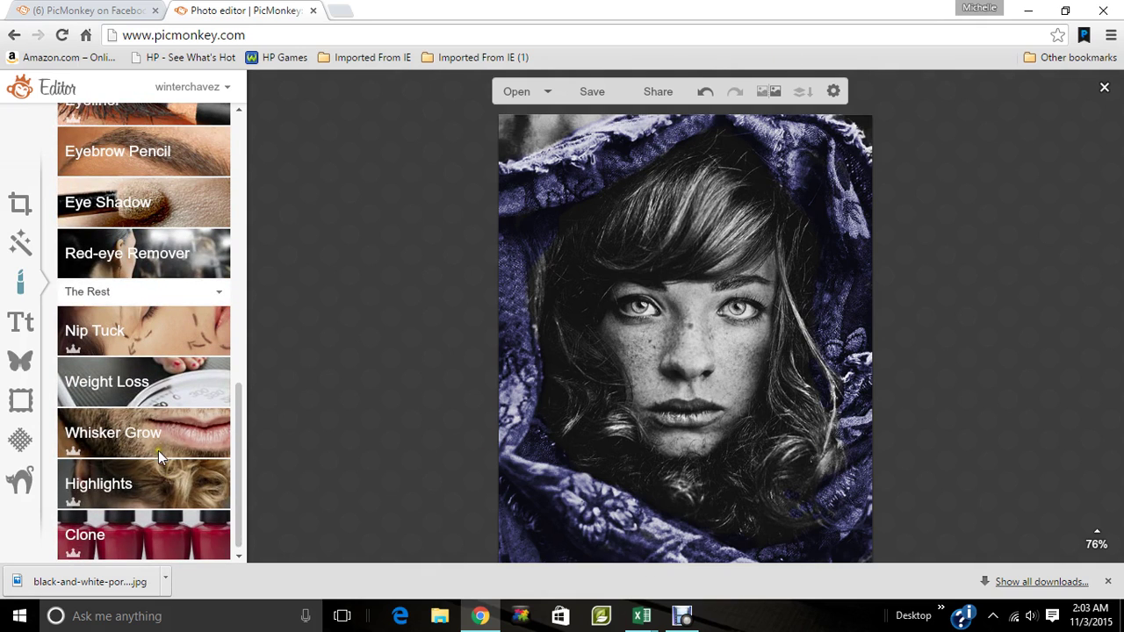
# - Paint the flower patterns on the cloth light blue with new Highlights, using color 9dd0f2 and brush size 15
pyautogui.click(140, 488)
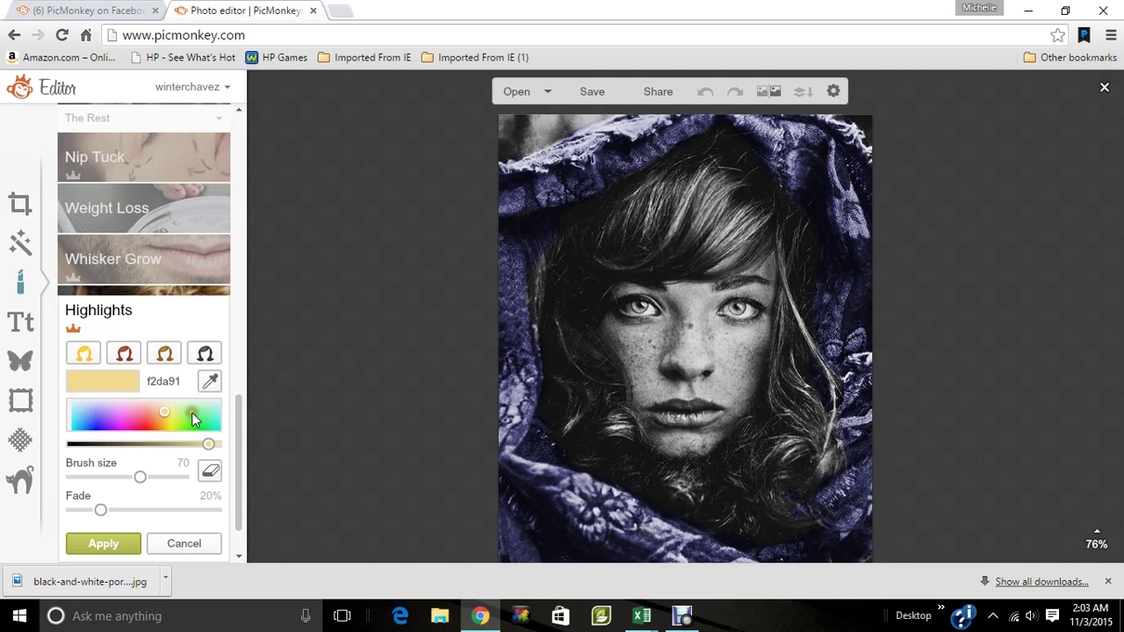
pyautogui.click(84, 414)
pyautogui.moveTo(139, 477); pyautogui.dragTo(99, 477)
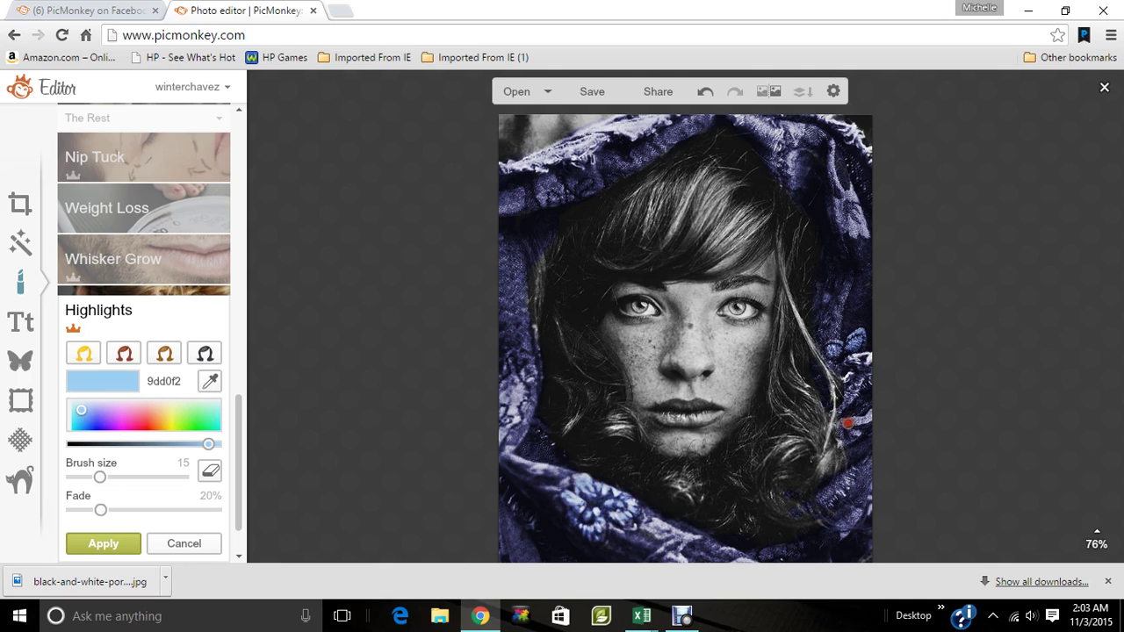
pyautogui.moveTo(848, 423)
pyautogui.mouseDown()
pyautogui.moveTo(867, 417)
pyautogui.moveTo(852, 400)
pyautogui.mouseUp()
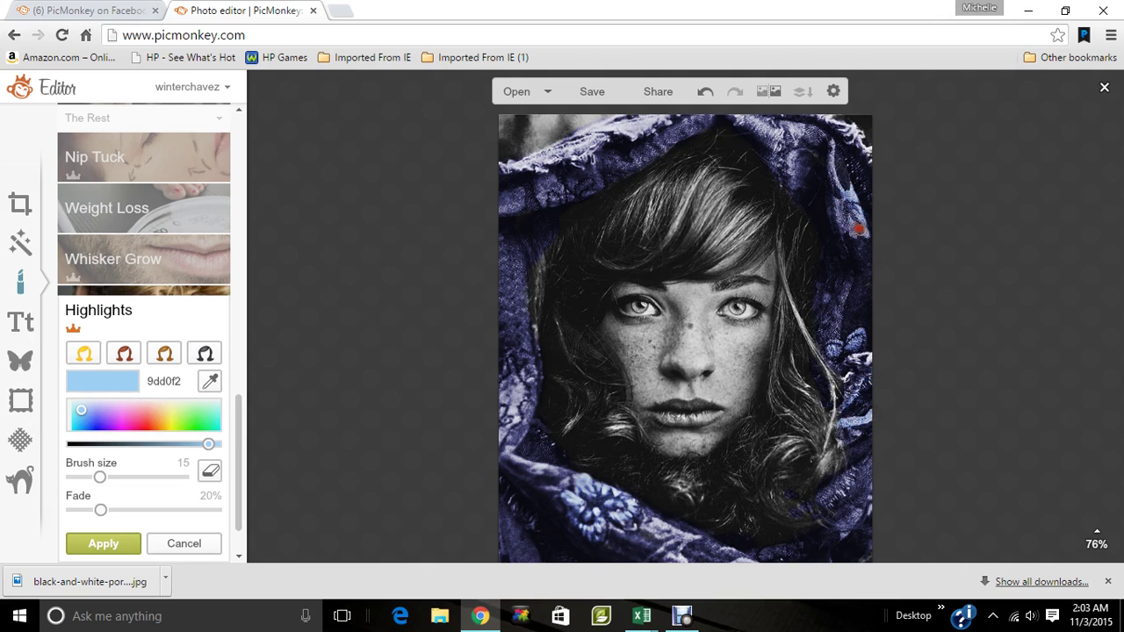
pyautogui.moveTo(859, 229)
pyautogui.mouseDown()
pyautogui.moveTo(844, 211)
pyautogui.moveTo(848, 231)
pyautogui.mouseUp()
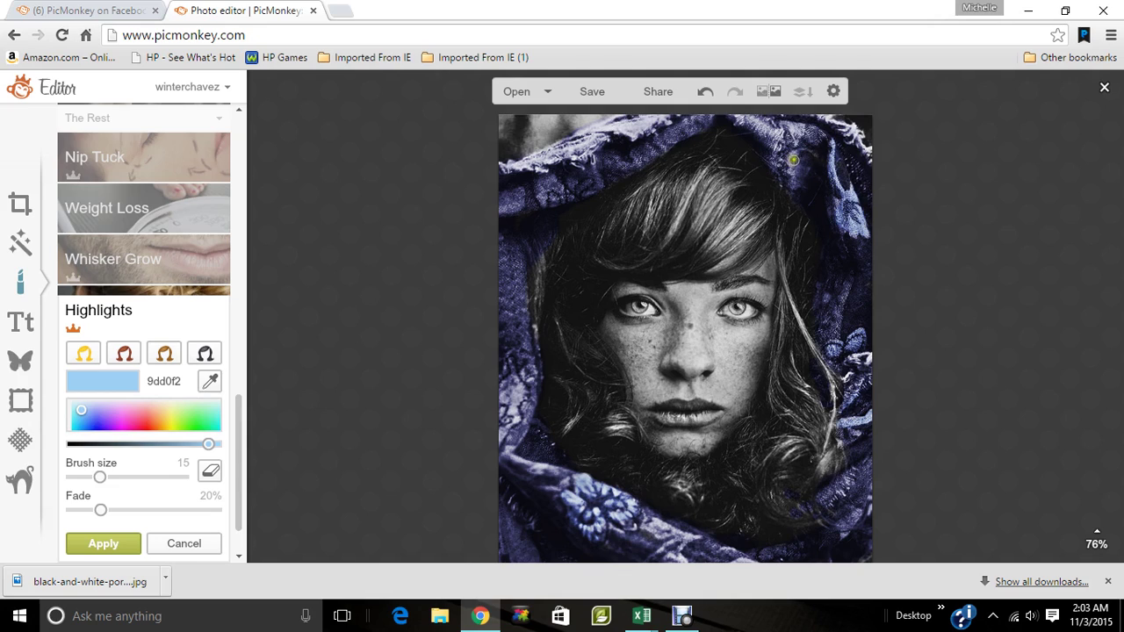
pyautogui.moveTo(797, 178); pyautogui.dragTo(793, 126)
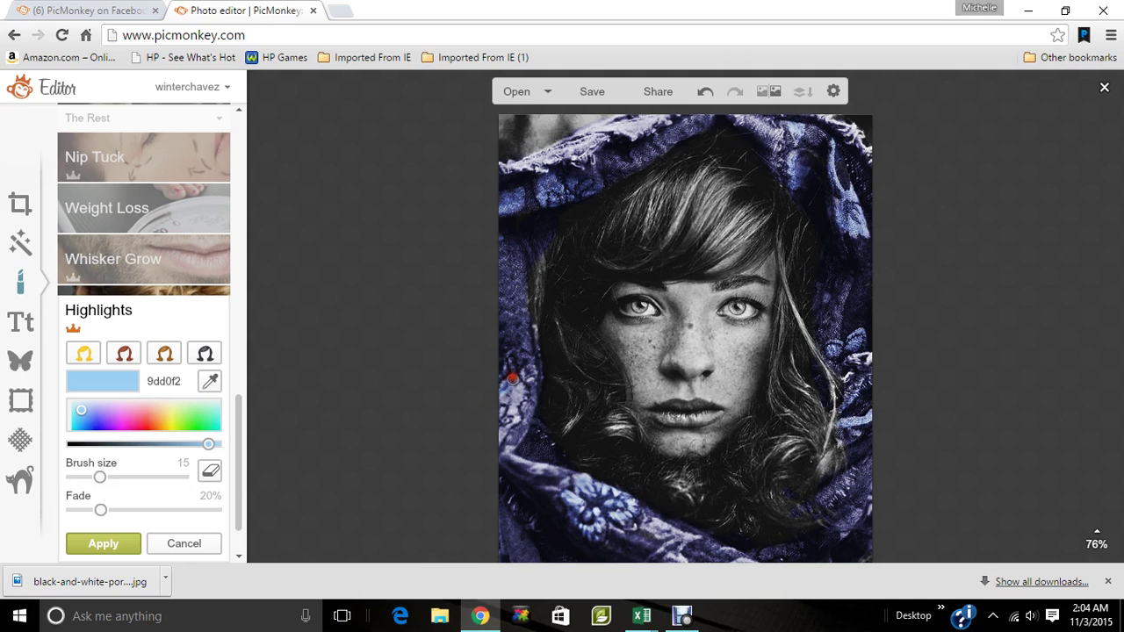
pyautogui.moveTo(519, 387)
pyautogui.mouseDown()
pyautogui.moveTo(500, 437)
pyautogui.moveTo(496, 397)
pyautogui.moveTo(524, 388)
pyautogui.mouseUp()
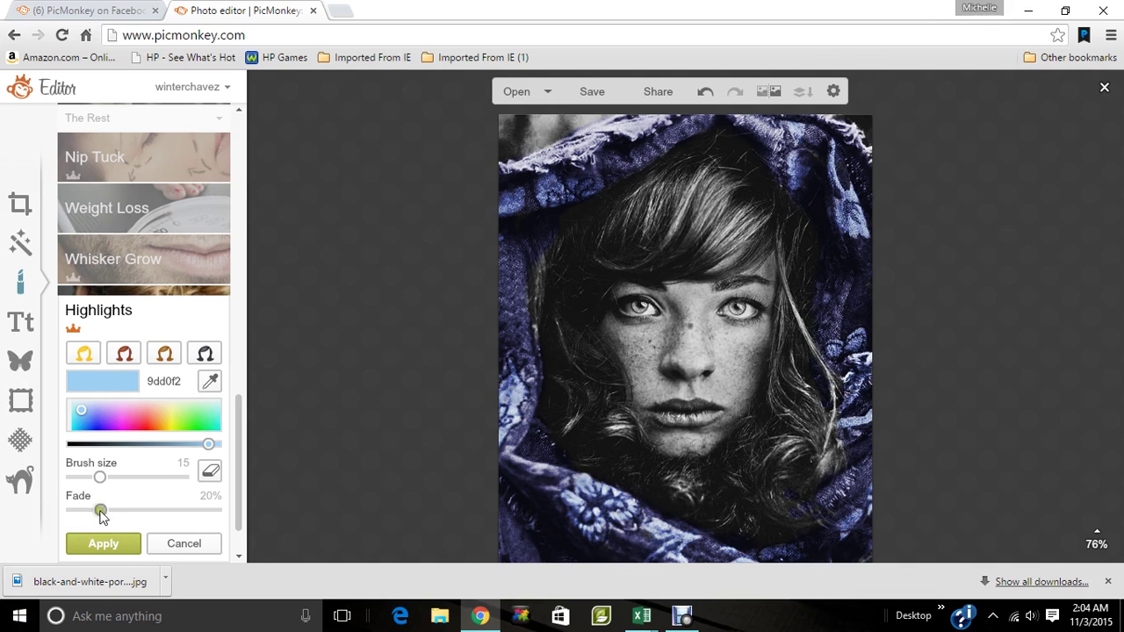
# - Set the flower highlights' fade to 0%, darken their color to 6a8ca3 and apply the effect
pyautogui.moveTo(100, 511); pyautogui.dragTo(70, 512)
pyautogui.click(197, 446)
pyautogui.moveTo(197, 445); pyautogui.dragTo(160, 450)
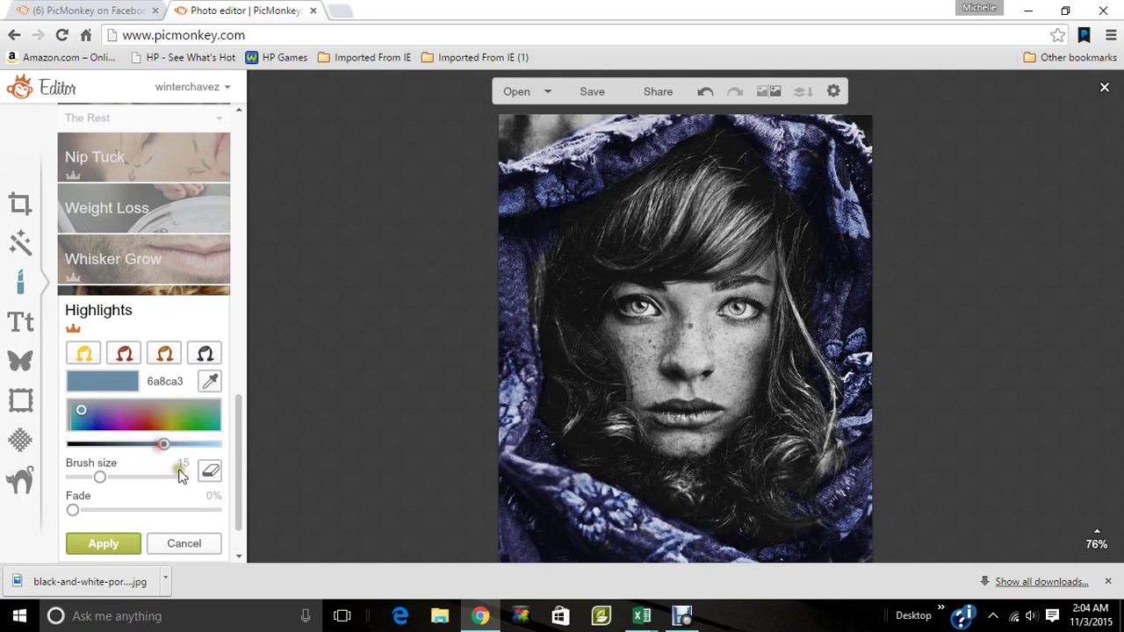
pyautogui.click(105, 543)
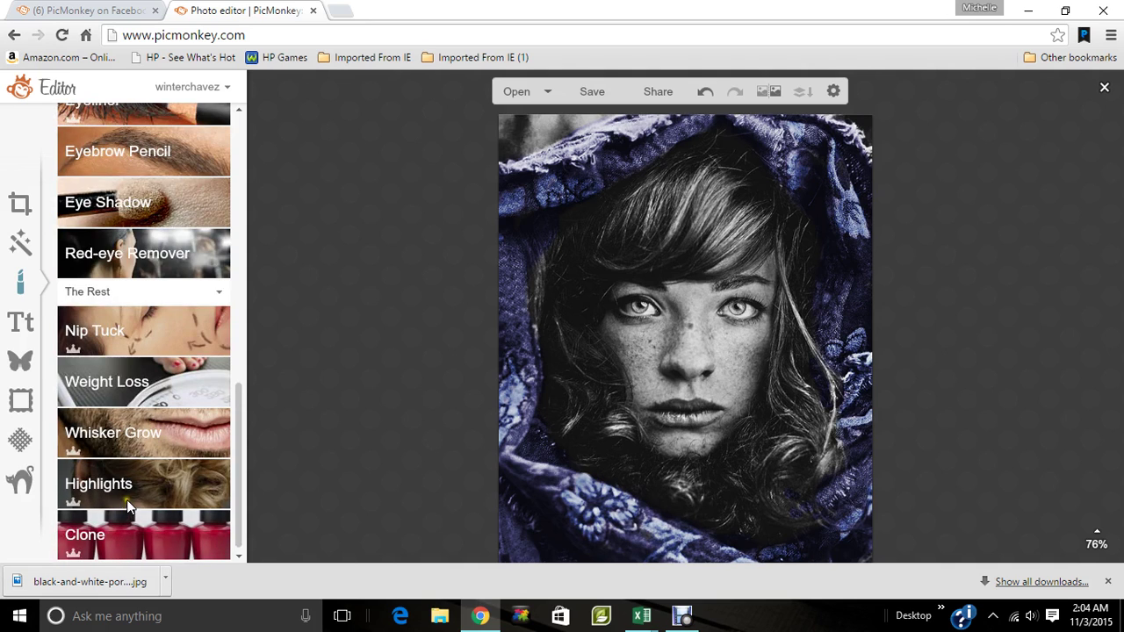
# - Tint the frayed upper edge of the cloth with new Highlights in blue-violet 6b79f2 and apply the effect
pyautogui.click(126, 500)
pyautogui.click(95, 414)
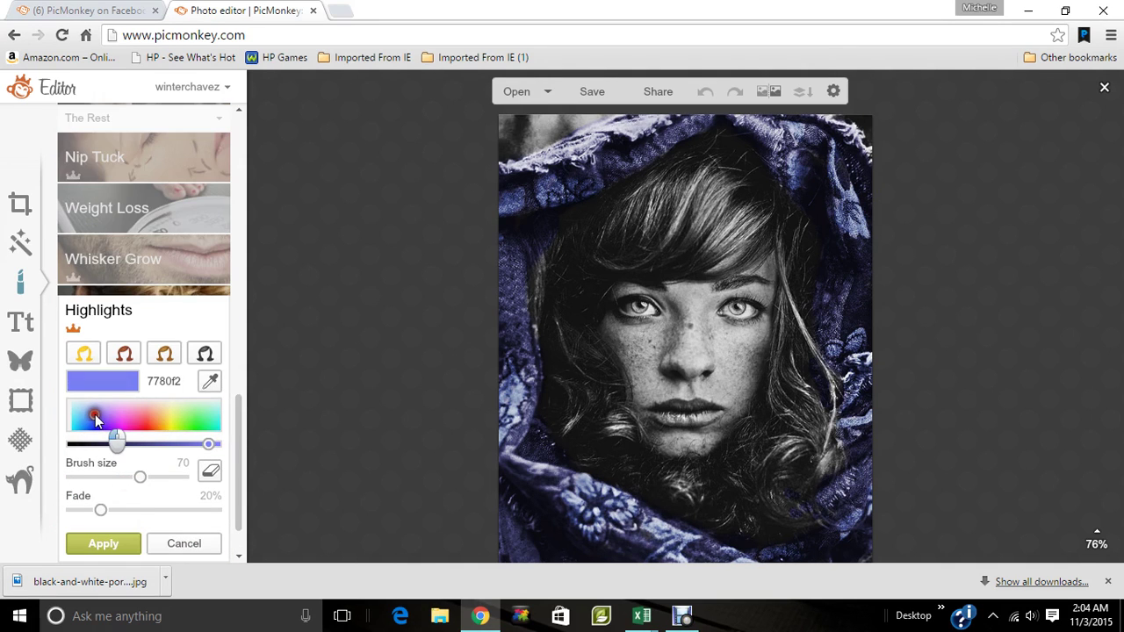
pyautogui.click(95, 414)
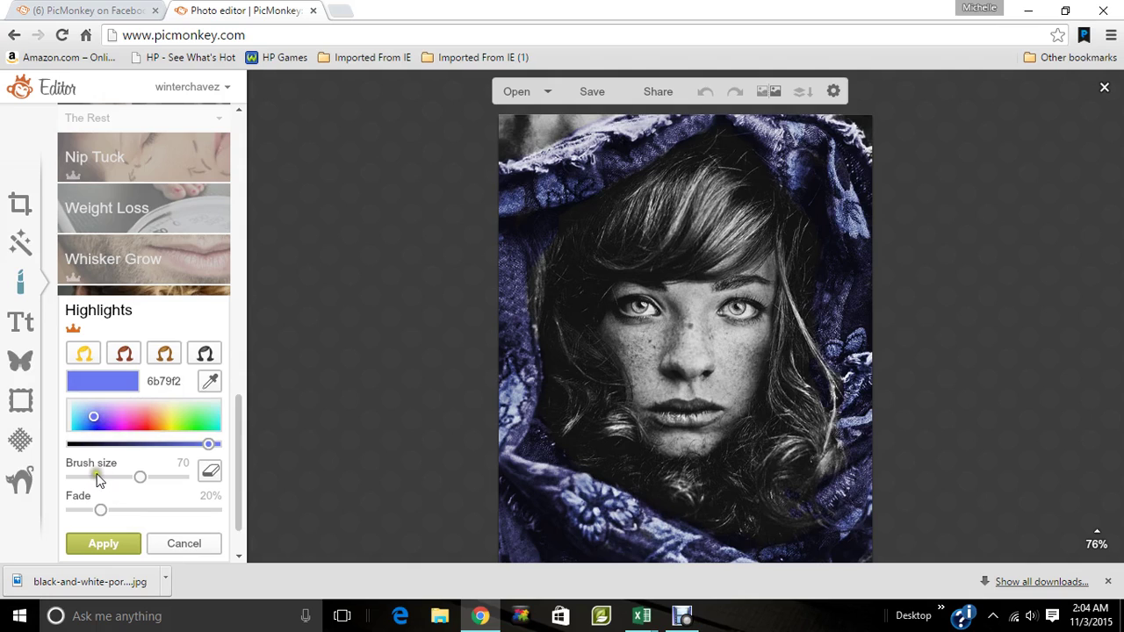
pyautogui.moveTo(96, 479); pyautogui.dragTo(110, 484)
pyautogui.moveTo(517, 168); pyautogui.dragTo(538, 169)
pyautogui.click(108, 547)
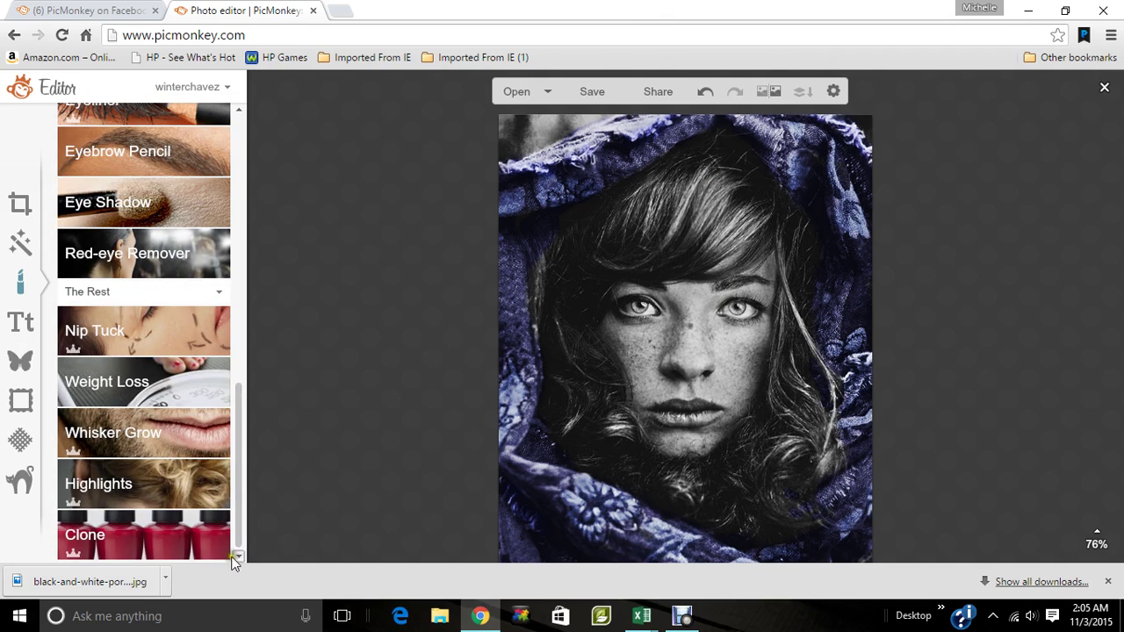
# - Paint the fringe and upper hair reddish brown with new Highlights, using color 7e3513 and brush size 39
pyautogui.click(199, 497)
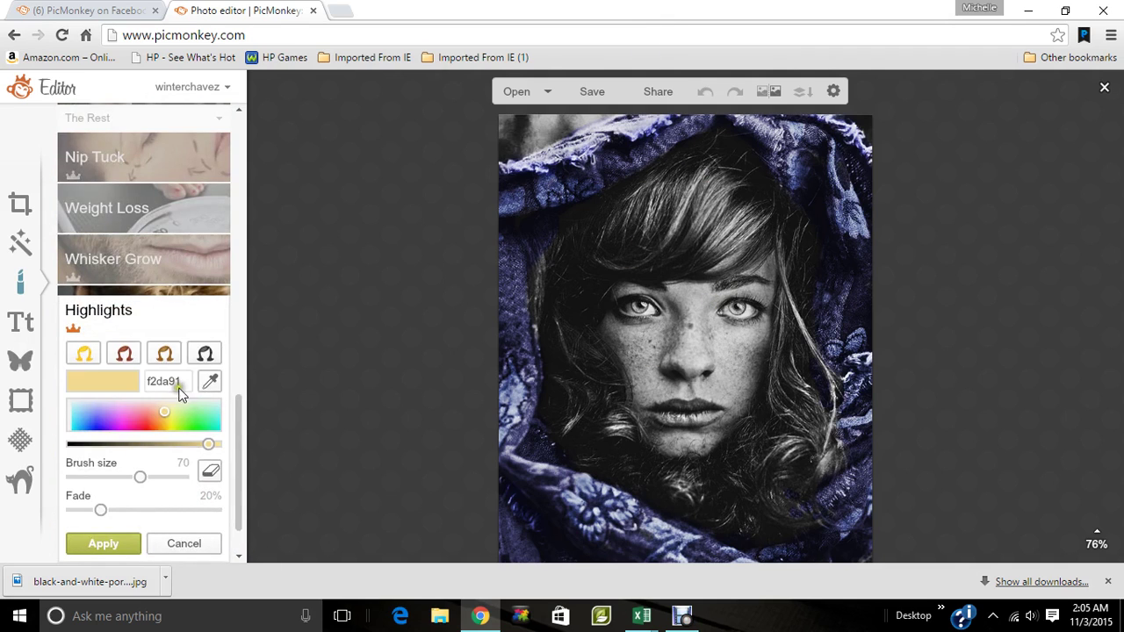
pyautogui.click(123, 358)
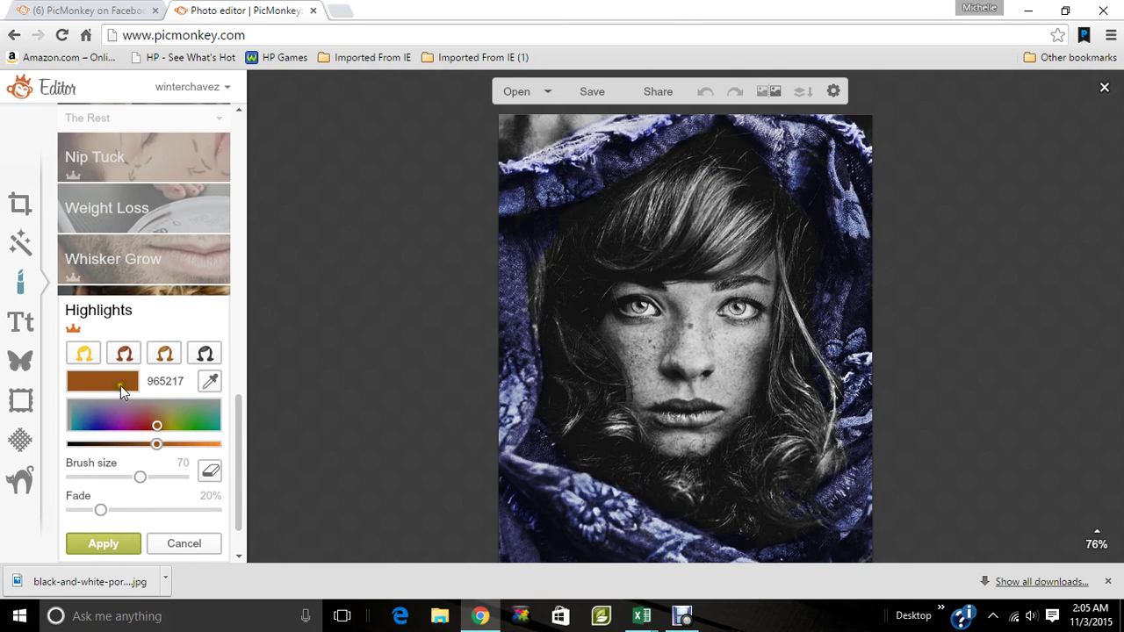
pyautogui.click(165, 355)
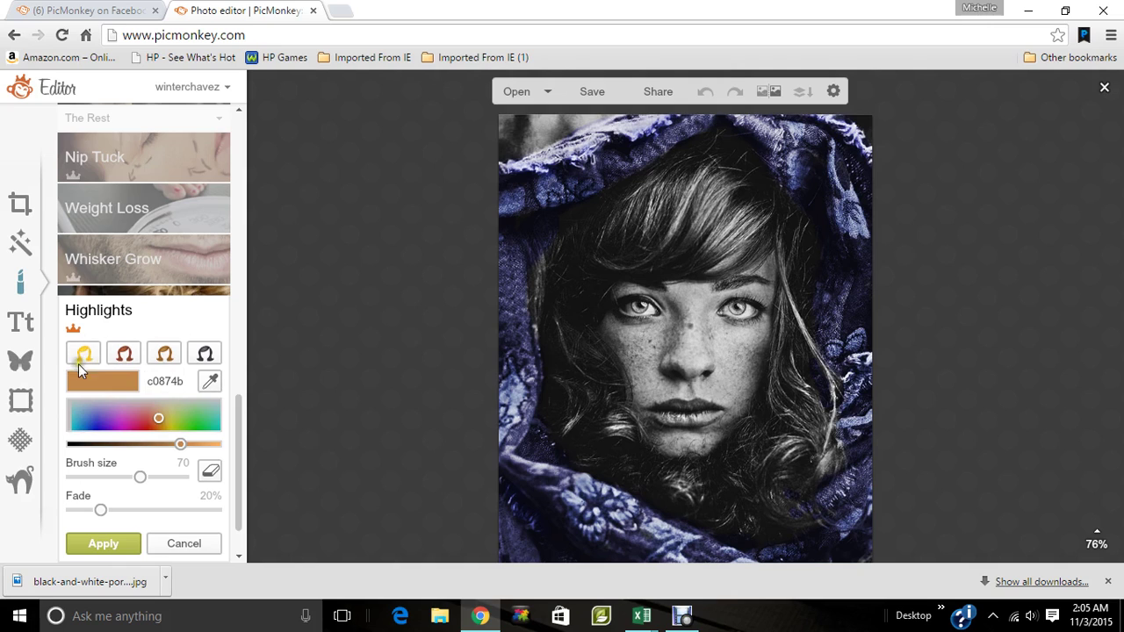
pyautogui.click(79, 362)
pyautogui.click(214, 359)
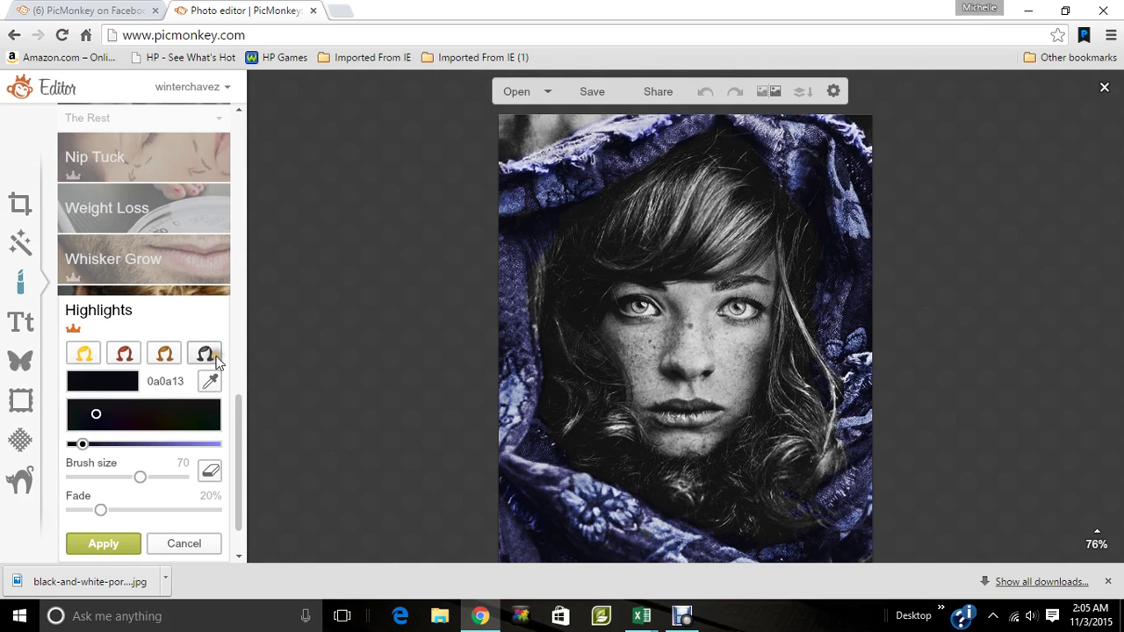
pyautogui.click(126, 357)
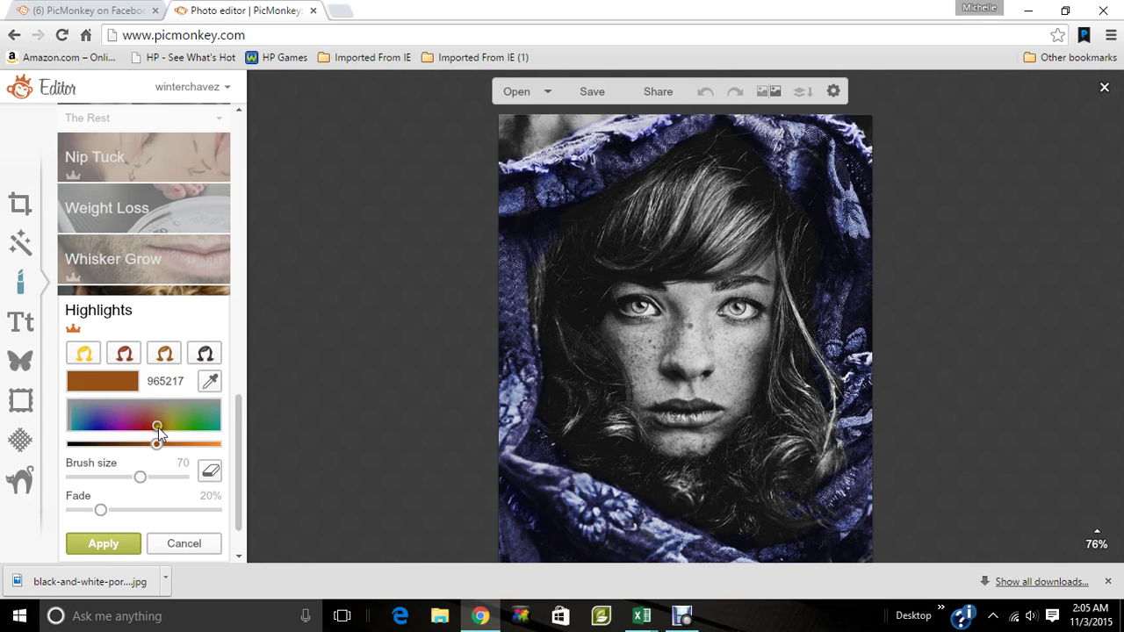
pyautogui.moveTo(158, 430); pyautogui.dragTo(144, 447)
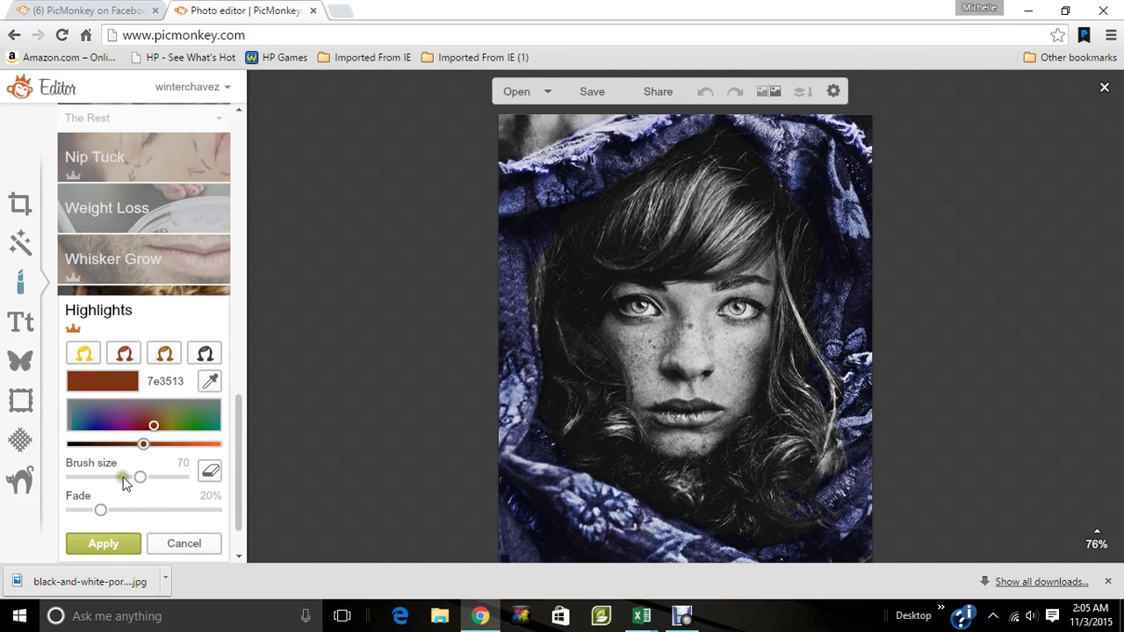
pyautogui.click(123, 477)
pyautogui.moveTo(702, 159)
pyautogui.mouseDown()
pyautogui.moveTo(665, 222)
pyautogui.moveTo(615, 260)
pyautogui.moveTo(665, 226)
pyautogui.moveTo(697, 158)
pyautogui.moveTo(613, 247)
pyautogui.moveTo(679, 172)
pyautogui.moveTo(602, 229)
pyautogui.moveTo(642, 192)
pyautogui.moveTo(632, 195)
pyautogui.moveTo(701, 163)
pyautogui.moveTo(718, 177)
pyautogui.moveTo(635, 259)
pyautogui.moveTo(685, 240)
pyautogui.moveTo(738, 174)
pyautogui.moveTo(747, 181)
pyautogui.moveTo(732, 209)
pyautogui.moveTo(672, 262)
pyautogui.moveTo(752, 203)
pyautogui.moveTo(731, 234)
pyautogui.moveTo(674, 263)
pyautogui.moveTo(703, 255)
pyautogui.moveTo(763, 193)
pyautogui.moveTo(770, 210)
pyautogui.moveTo(742, 228)
pyautogui.moveTo(722, 205)
pyautogui.moveTo(672, 201)
pyautogui.moveTo(591, 244)
pyautogui.moveTo(561, 288)
pyautogui.moveTo(590, 218)
pyautogui.moveTo(579, 216)
pyautogui.moveTo(532, 302)
pyautogui.moveTo(538, 312)
pyautogui.moveTo(537, 266)
pyautogui.moveTo(585, 380)
pyautogui.moveTo(579, 268)
pyautogui.moveTo(606, 235)
pyautogui.moveTo(577, 316)
pyautogui.mouseUp()
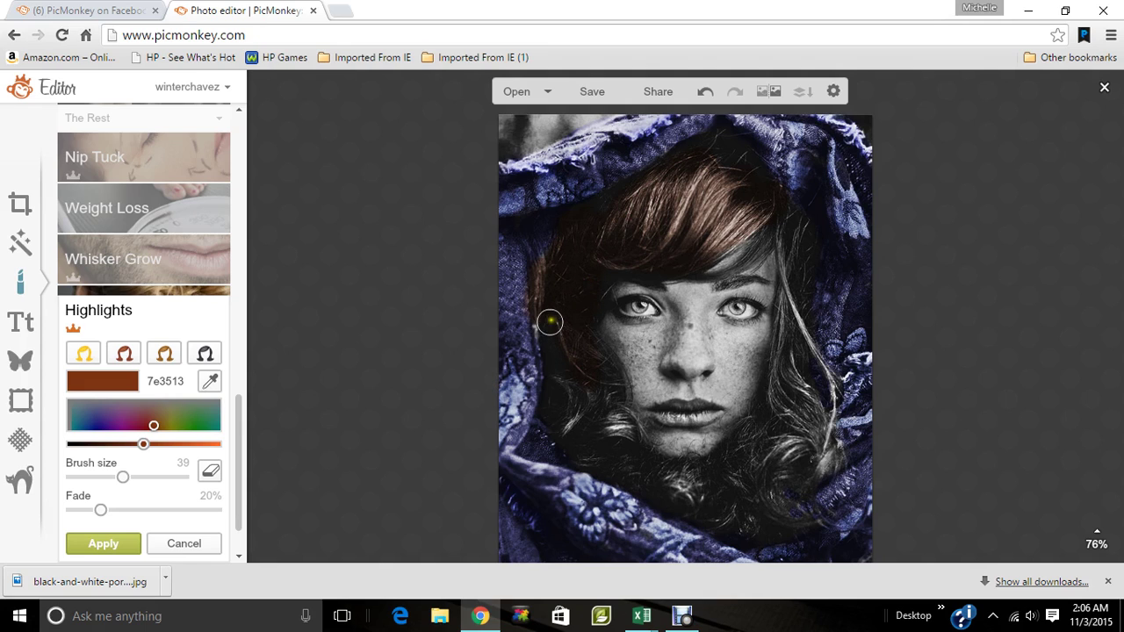
# - Erase the brown spill from the cloth beside the hair and paint the remaining hair down to the lower curls
pyautogui.click(210, 470)
pyautogui.moveTo(522, 268)
pyautogui.mouseDown()
pyautogui.moveTo(532, 261)
pyautogui.moveTo(519, 316)
pyautogui.moveTo(513, 309)
pyautogui.mouseUp()
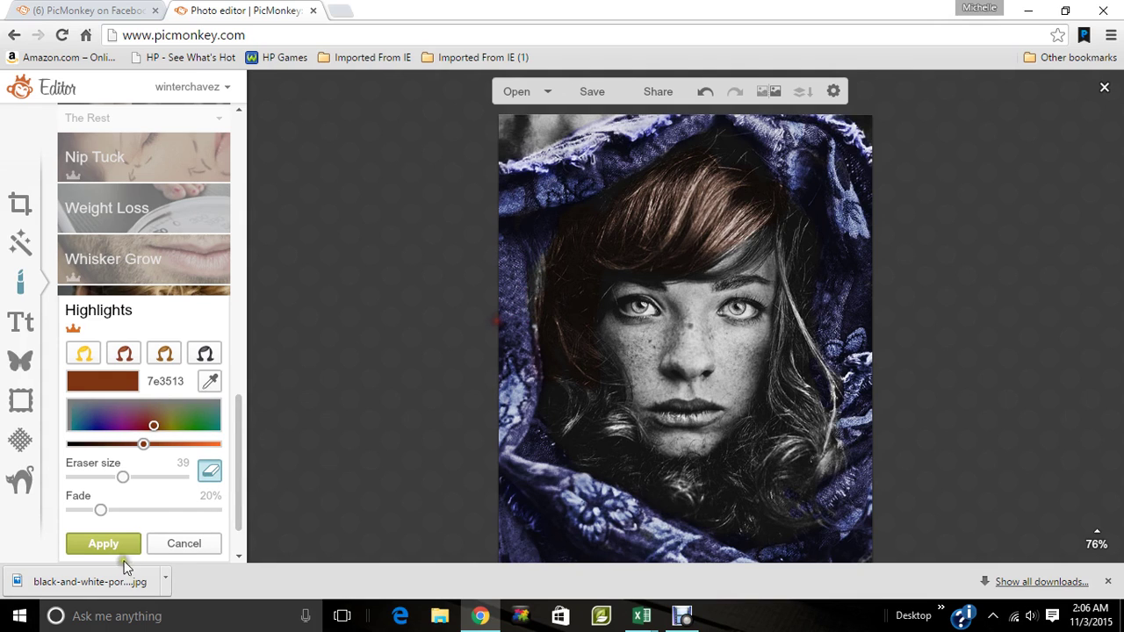
pyautogui.click(210, 471)
pyautogui.moveTo(542, 267)
pyautogui.mouseDown()
pyautogui.moveTo(562, 420)
pyautogui.moveTo(575, 423)
pyautogui.moveTo(572, 368)
pyautogui.moveTo(607, 406)
pyautogui.moveTo(618, 394)
pyautogui.moveTo(578, 333)
pyautogui.moveTo(596, 430)
pyautogui.moveTo(608, 433)
pyautogui.moveTo(619, 413)
pyautogui.moveTo(633, 434)
pyautogui.moveTo(634, 449)
pyautogui.moveTo(600, 466)
pyautogui.moveTo(580, 451)
pyautogui.moveTo(609, 473)
pyautogui.moveTo(655, 471)
pyautogui.moveTo(672, 483)
pyautogui.moveTo(697, 473)
pyautogui.moveTo(644, 460)
pyautogui.moveTo(632, 475)
pyautogui.moveTo(761, 530)
pyautogui.moveTo(781, 524)
pyautogui.moveTo(763, 462)
pyautogui.moveTo(779, 422)
pyautogui.moveTo(737, 468)
pyautogui.moveTo(758, 426)
pyautogui.moveTo(704, 481)
pyautogui.moveTo(737, 457)
pyautogui.moveTo(726, 487)
pyautogui.moveTo(747, 502)
pyautogui.moveTo(757, 494)
pyautogui.moveTo(725, 508)
pyautogui.moveTo(751, 476)
pyautogui.moveTo(790, 469)
pyautogui.moveTo(780, 469)
pyautogui.moveTo(798, 443)
pyautogui.moveTo(832, 463)
pyautogui.moveTo(780, 482)
pyautogui.moveTo(779, 502)
pyautogui.moveTo(787, 466)
pyautogui.moveTo(818, 430)
pyautogui.moveTo(788, 341)
pyautogui.moveTo(800, 258)
pyautogui.moveTo(782, 213)
pyautogui.moveTo(813, 373)
pyautogui.moveTo(788, 322)
pyautogui.mouseUp()
pyautogui.moveTo(785, 302)
pyautogui.mouseDown()
pyautogui.moveTo(775, 389)
pyautogui.moveTo(789, 416)
pyautogui.mouseUp()
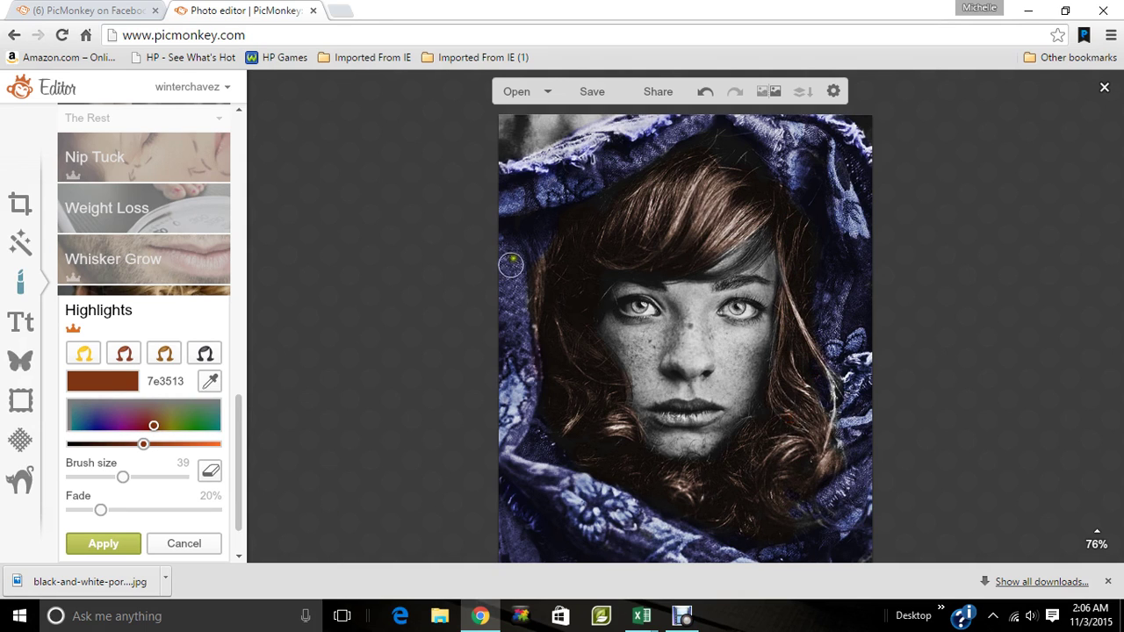
# - Color the fringe's lower edge with brush size 19 and erase the brown spill on the forehead below it
pyautogui.moveTo(123, 476); pyautogui.dragTo(104, 476)
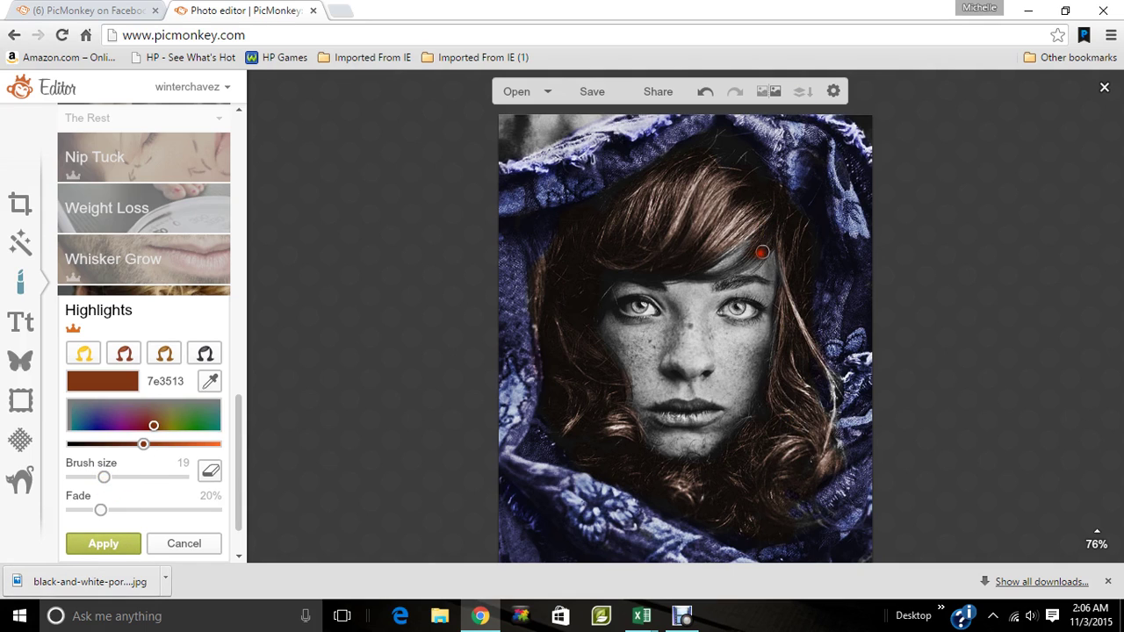
pyautogui.moveTo(709, 280)
pyautogui.mouseDown()
pyautogui.moveTo(719, 255)
pyautogui.moveTo(647, 286)
pyautogui.mouseUp()
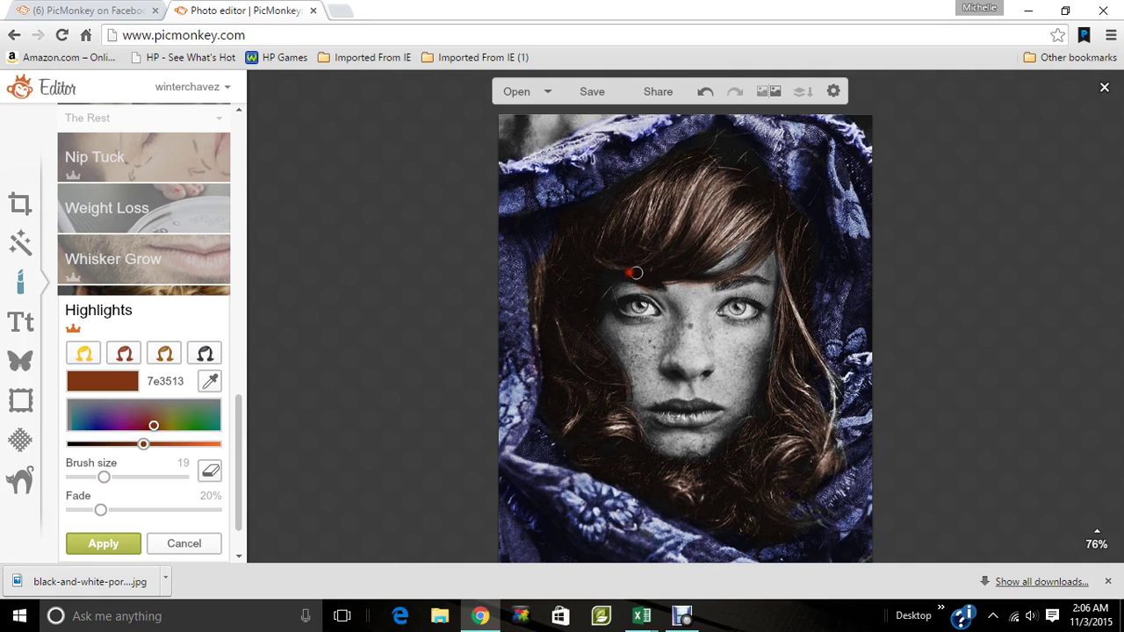
pyautogui.click(210, 471)
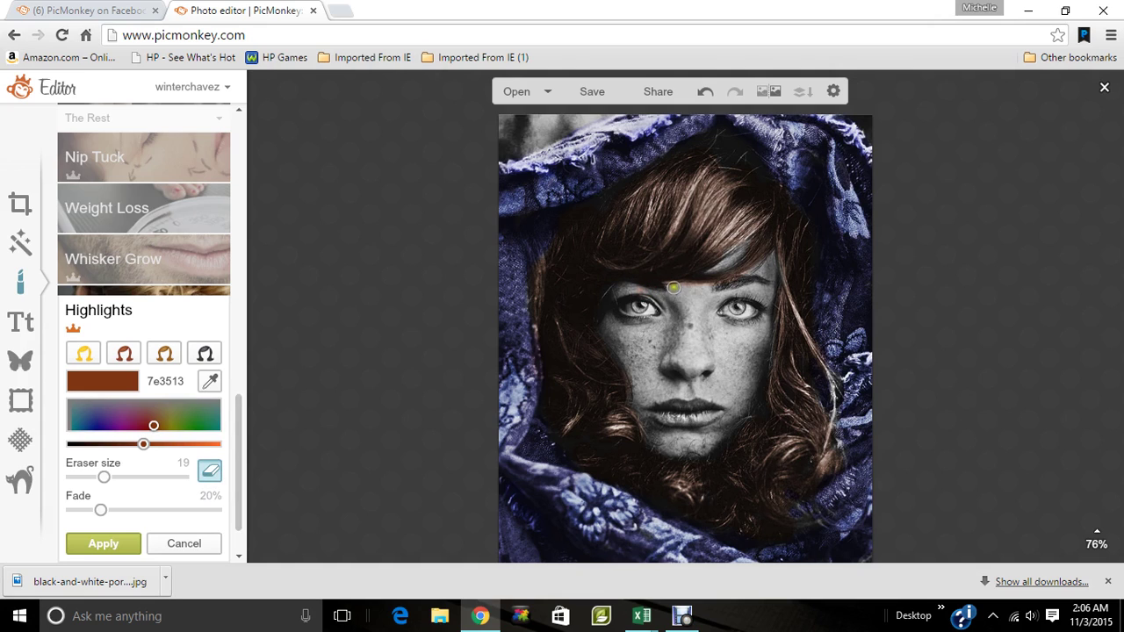
pyautogui.moveTo(690, 288); pyautogui.dragTo(715, 288)
pyautogui.click(209, 471)
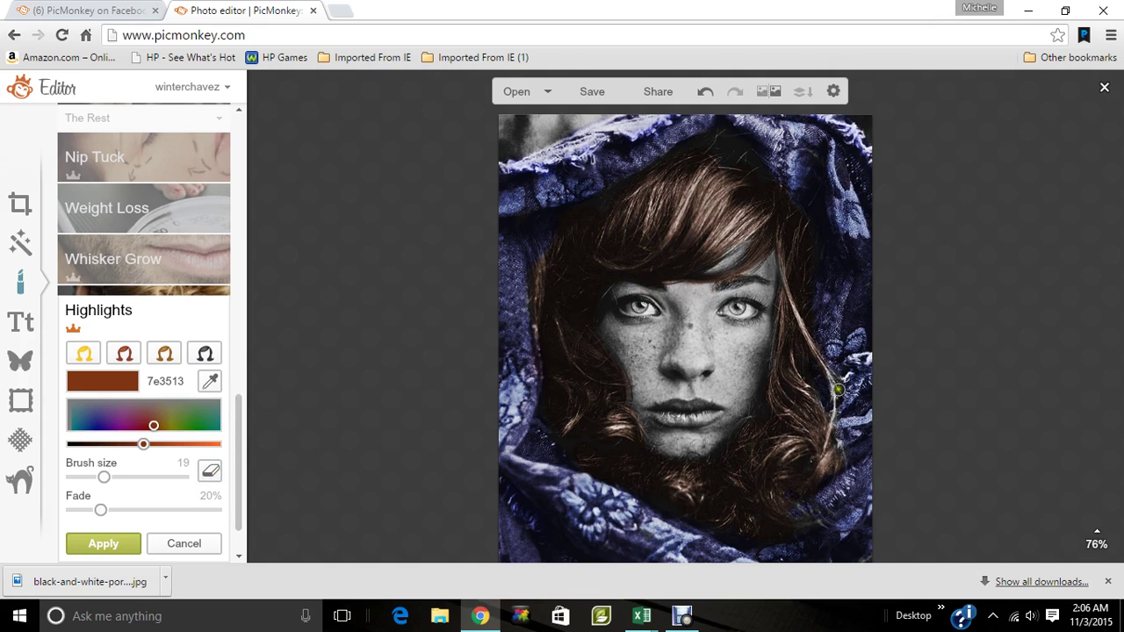
# - Paint the loose strand against the cloth brown, increase the highlights' fade and apply the effect
pyautogui.moveTo(824, 392)
pyautogui.mouseDown()
pyautogui.moveTo(827, 441)
pyautogui.moveTo(837, 404)
pyautogui.mouseUp()
pyautogui.moveTo(160, 514); pyautogui.dragTo(123, 521)
pyautogui.click(122, 544)
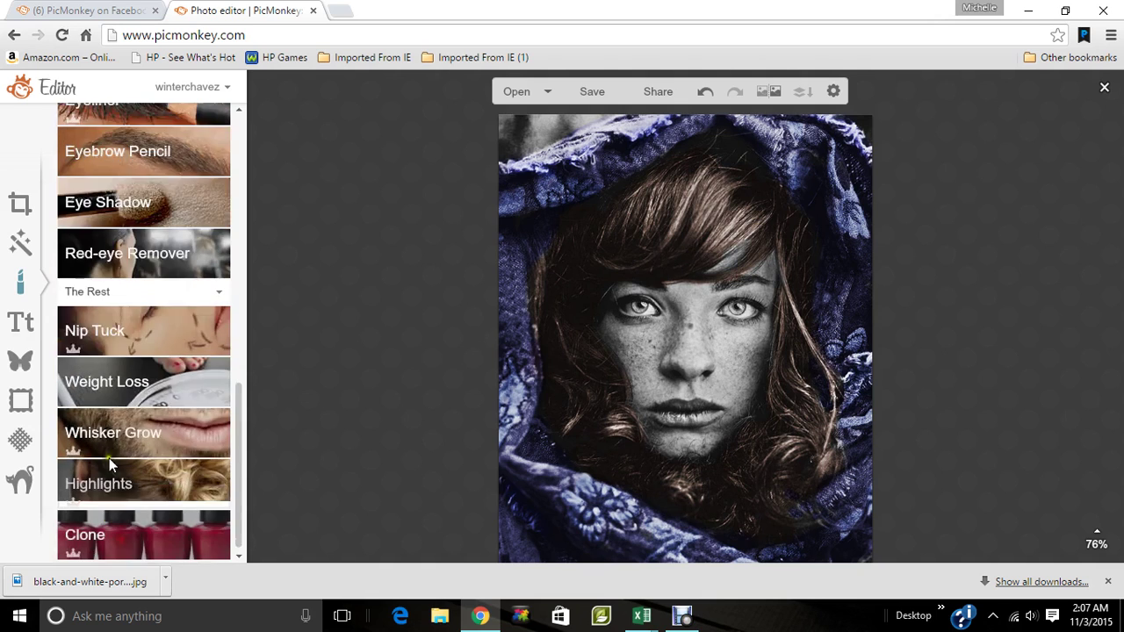
# - Paint golden streaks along the light strands of the fringe and curls with new Highlights, using color f2da91 and brush size 15
pyautogui.click(112, 481)
pyautogui.click(80, 357)
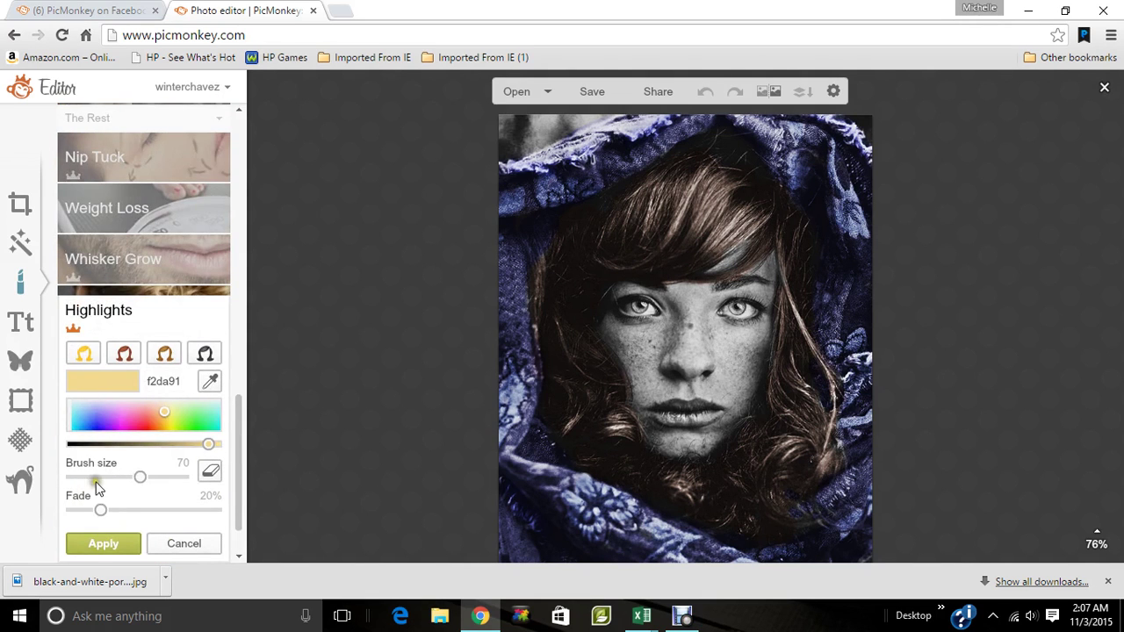
pyautogui.moveTo(98, 477); pyautogui.dragTo(95, 480)
pyautogui.moveTo(697, 183); pyautogui.dragTo(680, 211)
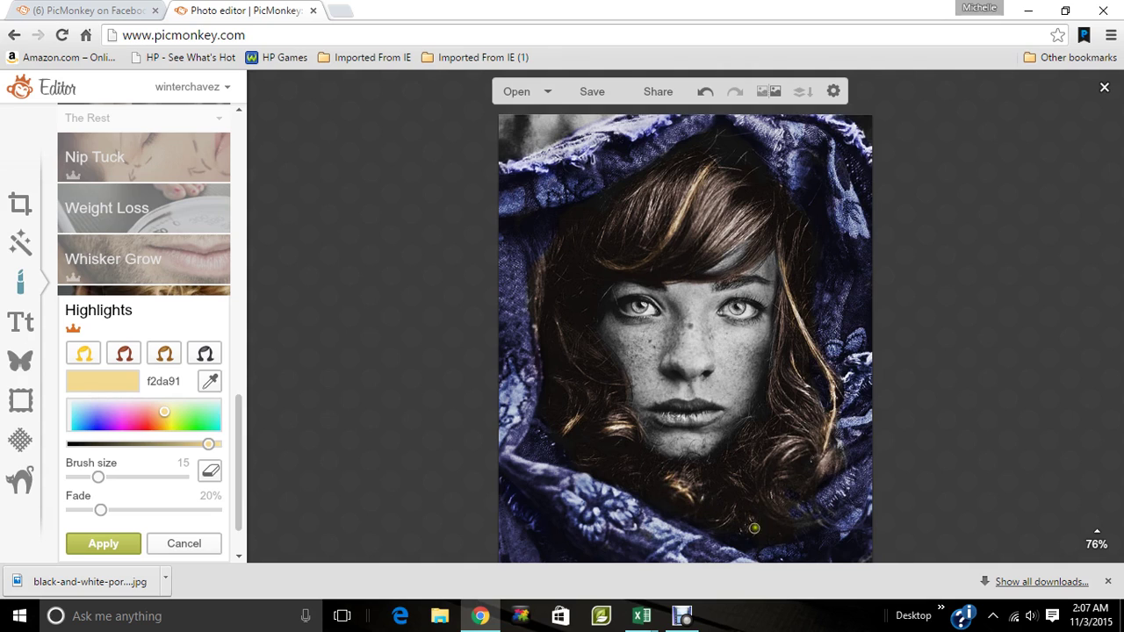
pyautogui.moveTo(655, 187)
pyautogui.mouseDown()
pyautogui.moveTo(640, 231)
pyautogui.moveTo(671, 168)
pyautogui.mouseUp()
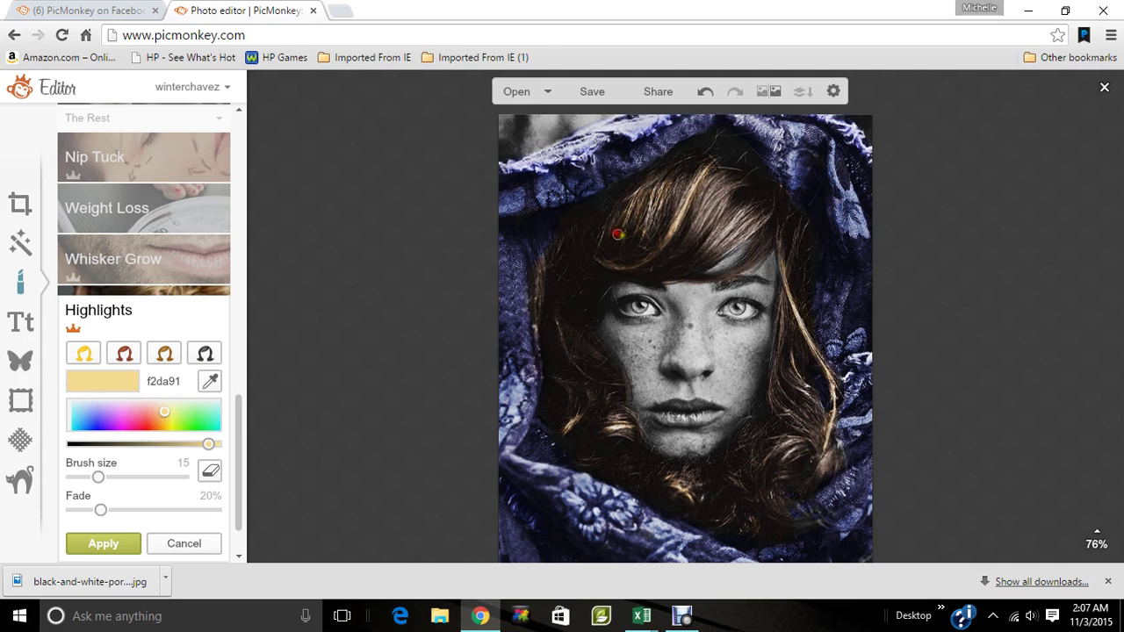
pyautogui.moveTo(741, 215); pyautogui.dragTo(700, 256)
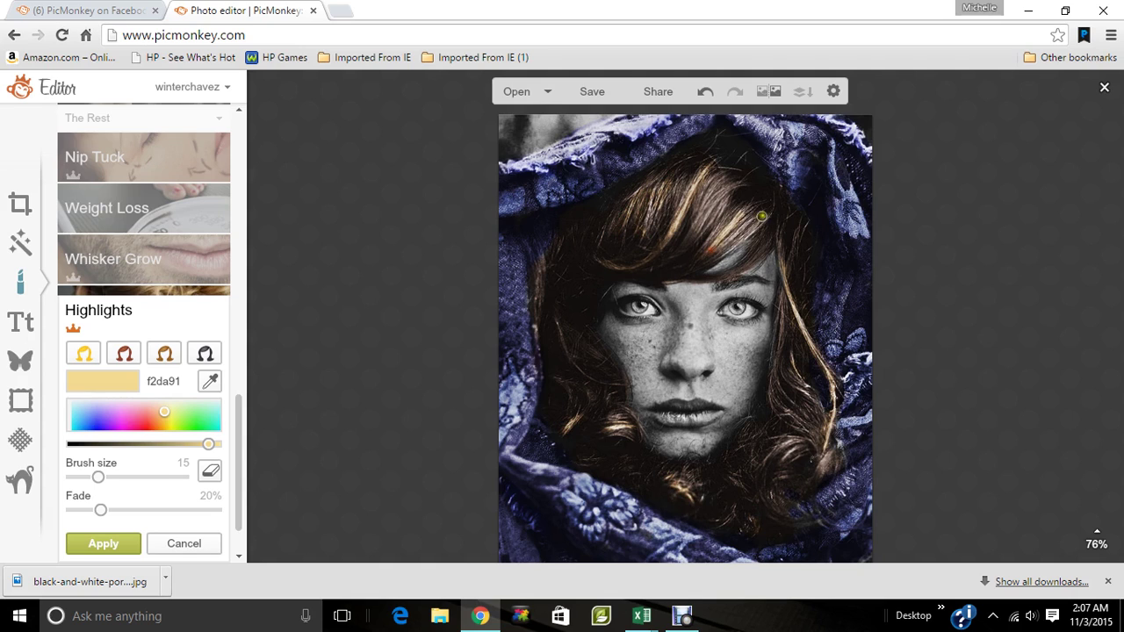
pyautogui.moveTo(762, 216); pyautogui.dragTo(723, 246)
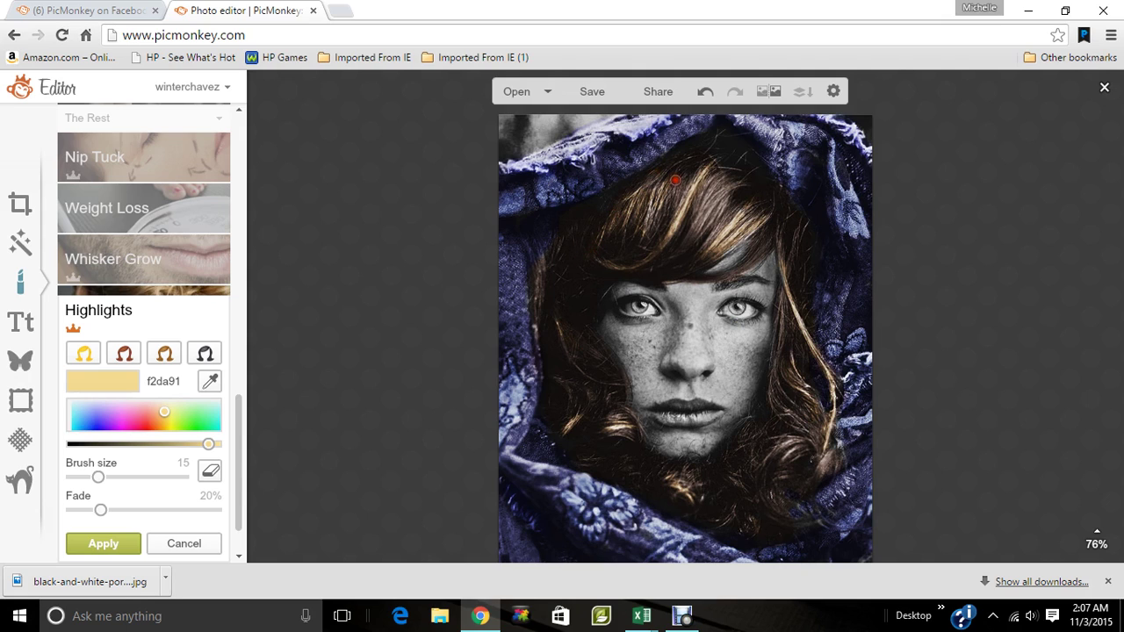
pyautogui.moveTo(730, 166); pyautogui.dragTo(730, 168)
pyautogui.moveTo(689, 247); pyautogui.dragTo(610, 314)
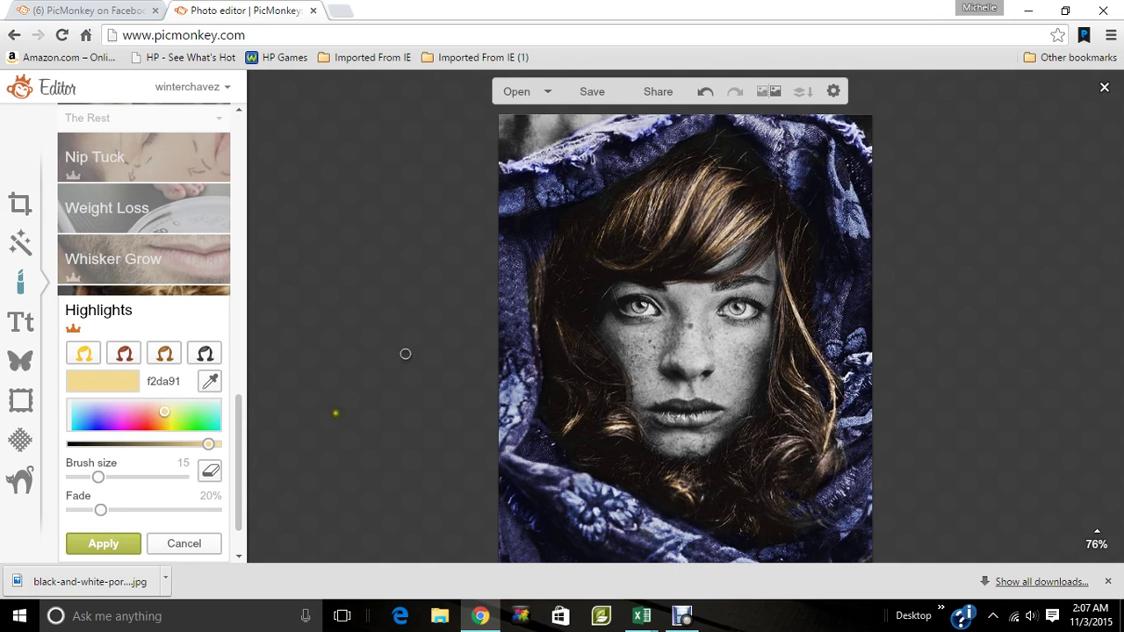
# - Set the golden highlights' fade to 55% and apply the effect
pyautogui.click(138, 511)
pyautogui.click(150, 510)
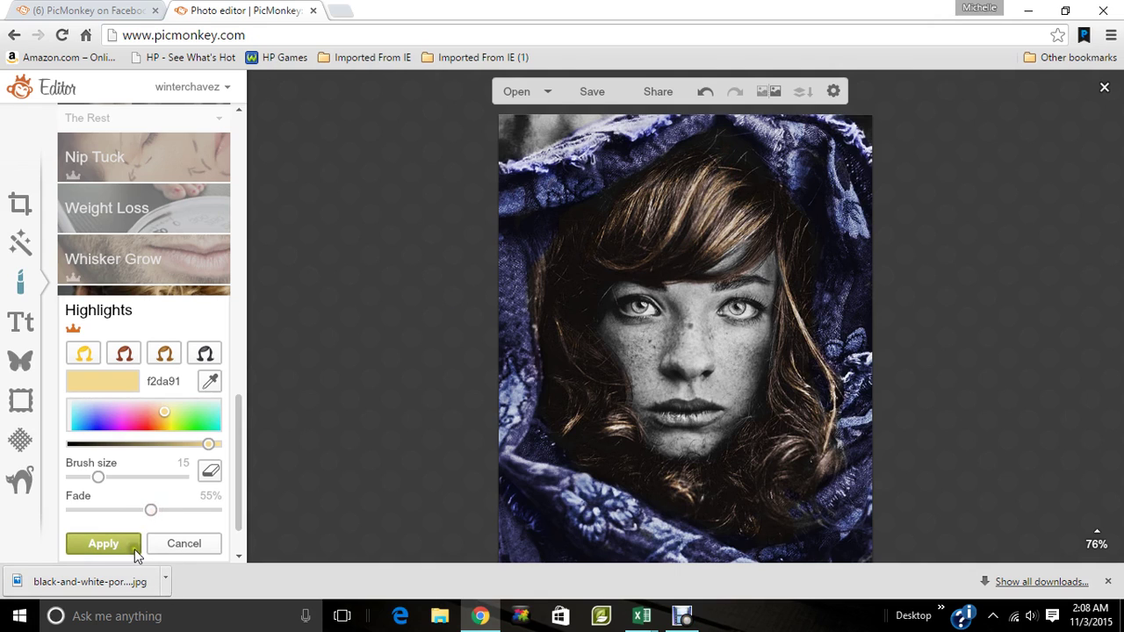
pyautogui.click(132, 546)
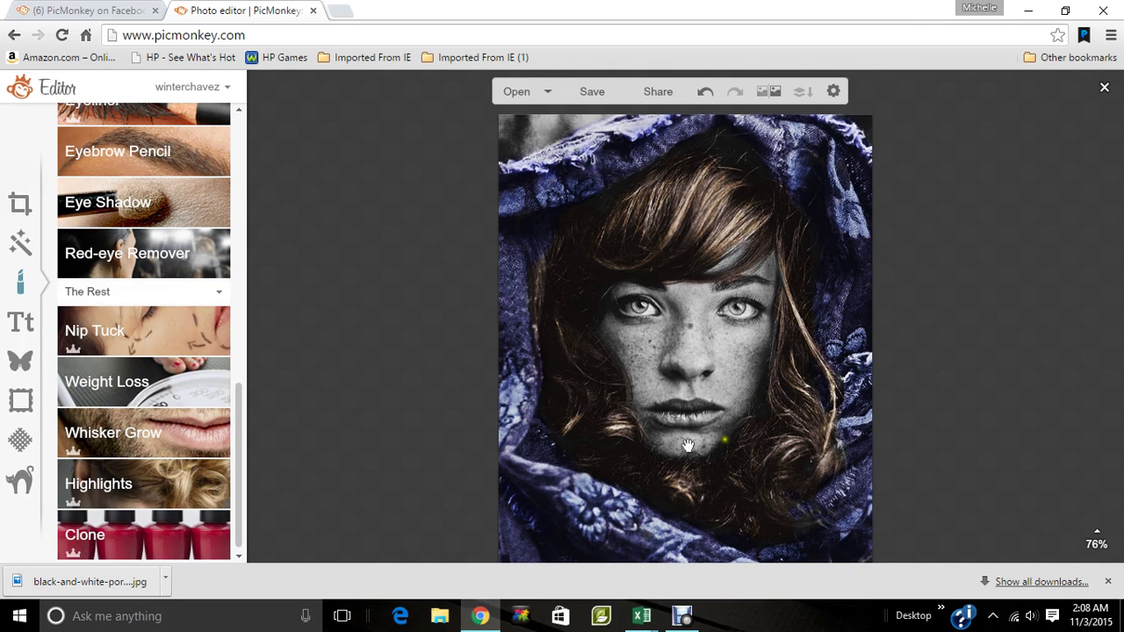
# - Paint the cheeks and nose with the Eyebrow Pencil in the orange-tan shade, using brush size 23
pyautogui.moveTo(1112, 552)
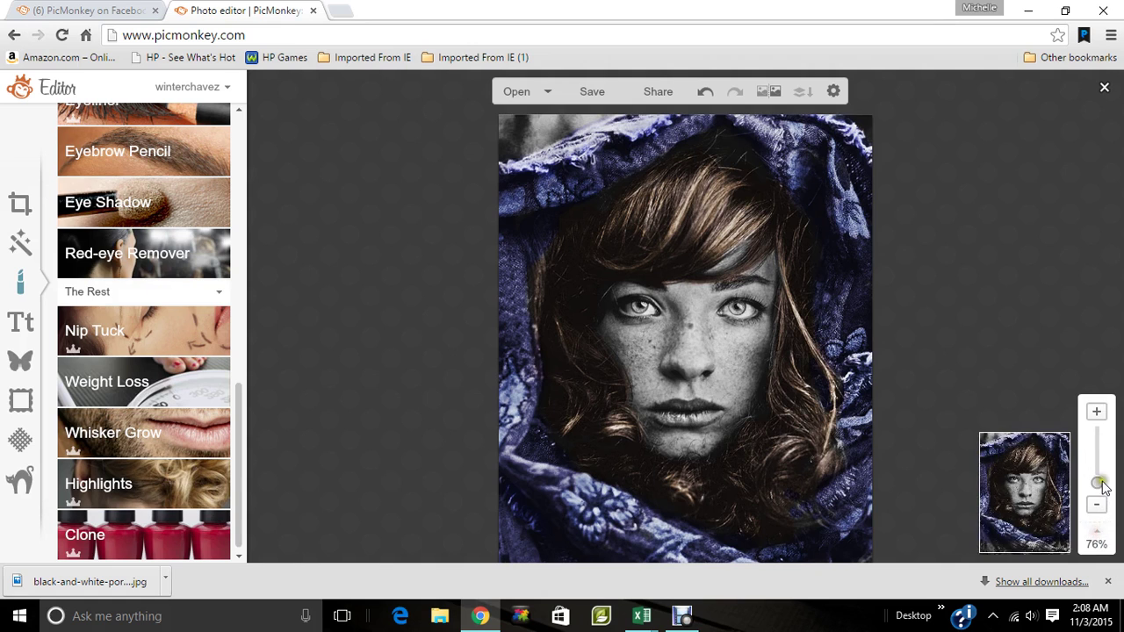
pyautogui.moveTo(1102, 490); pyautogui.dragTo(1105, 483)
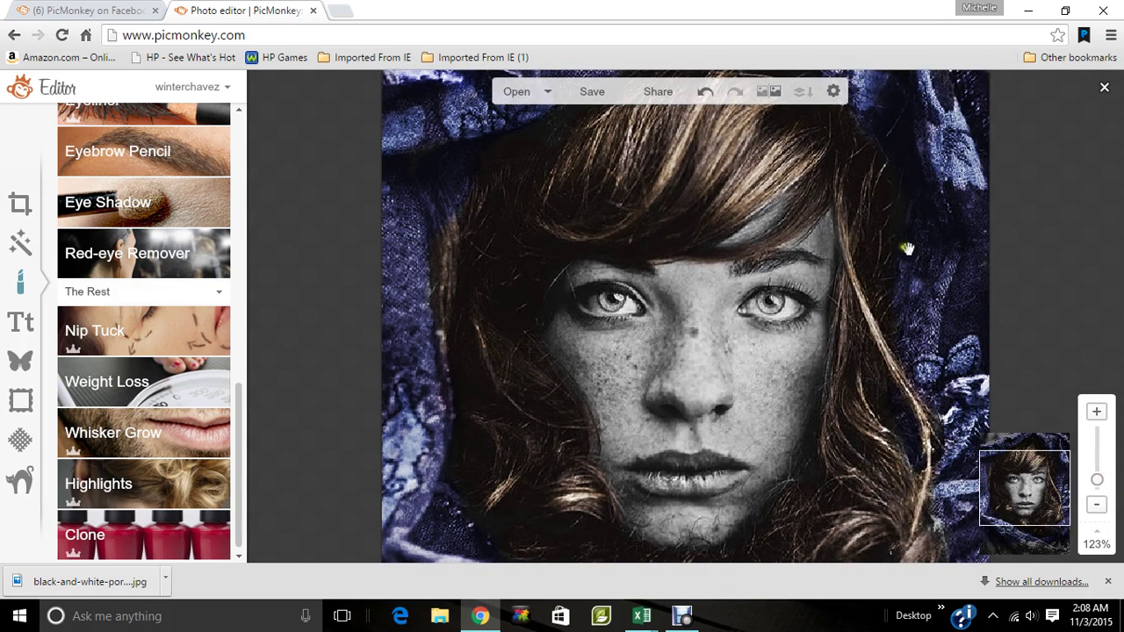
pyautogui.click(235, 428)
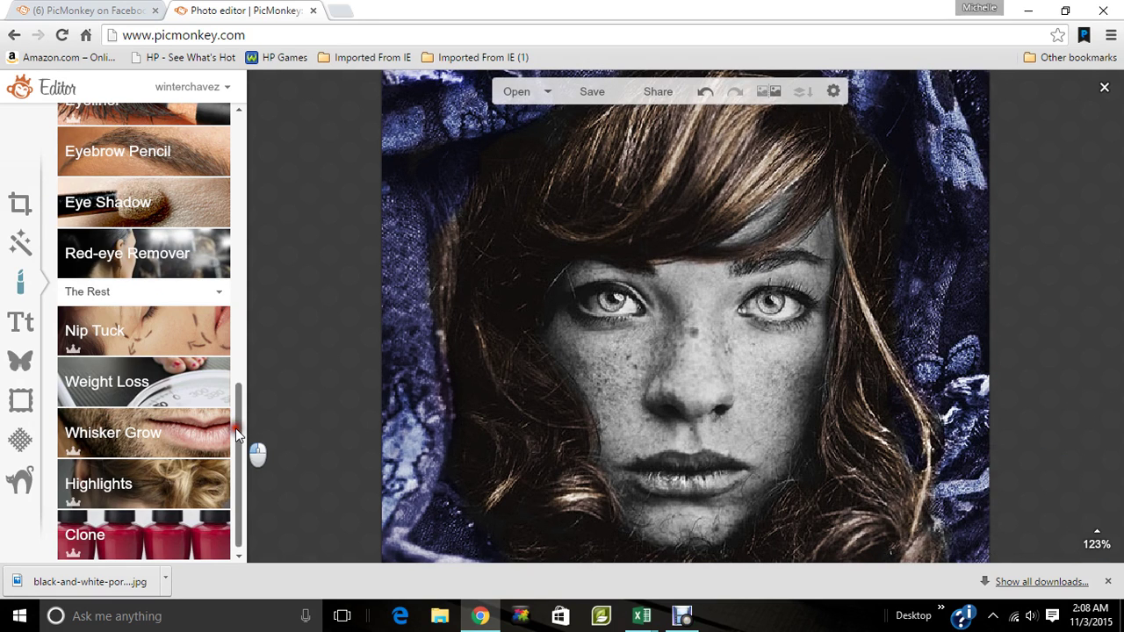
pyautogui.moveTo(235, 432); pyautogui.dragTo(259, 374)
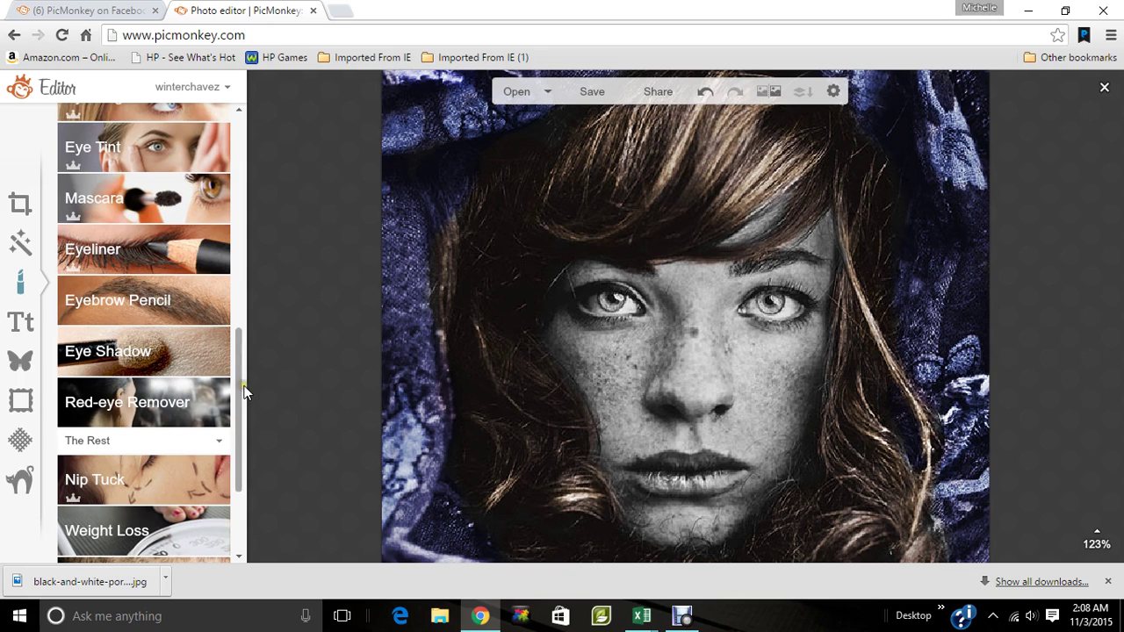
pyautogui.click(169, 302)
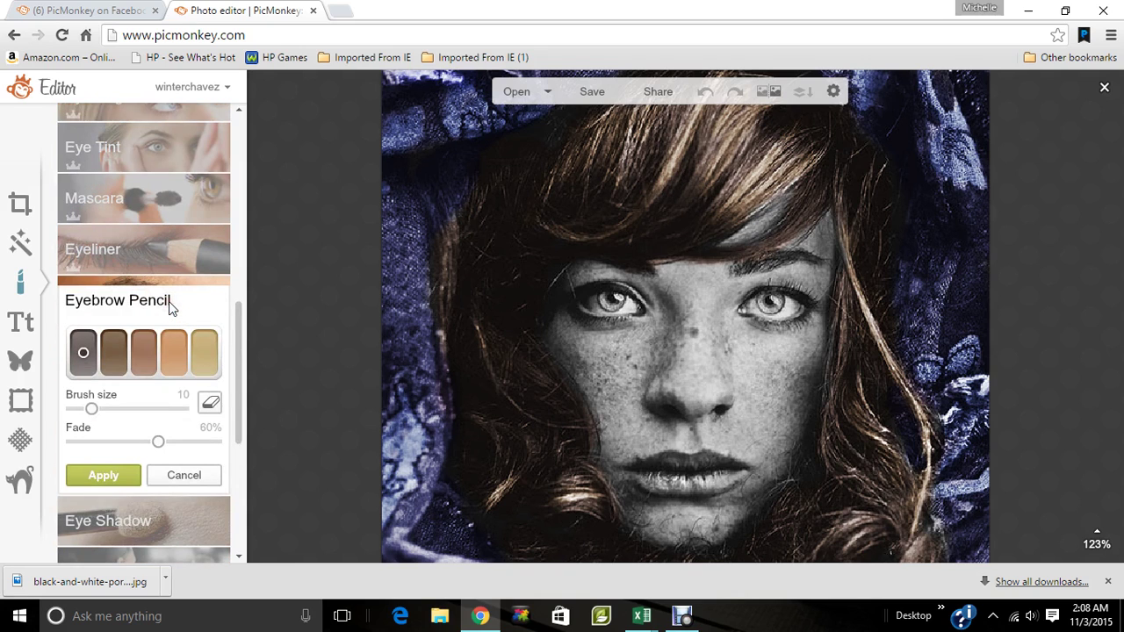
pyautogui.click(175, 359)
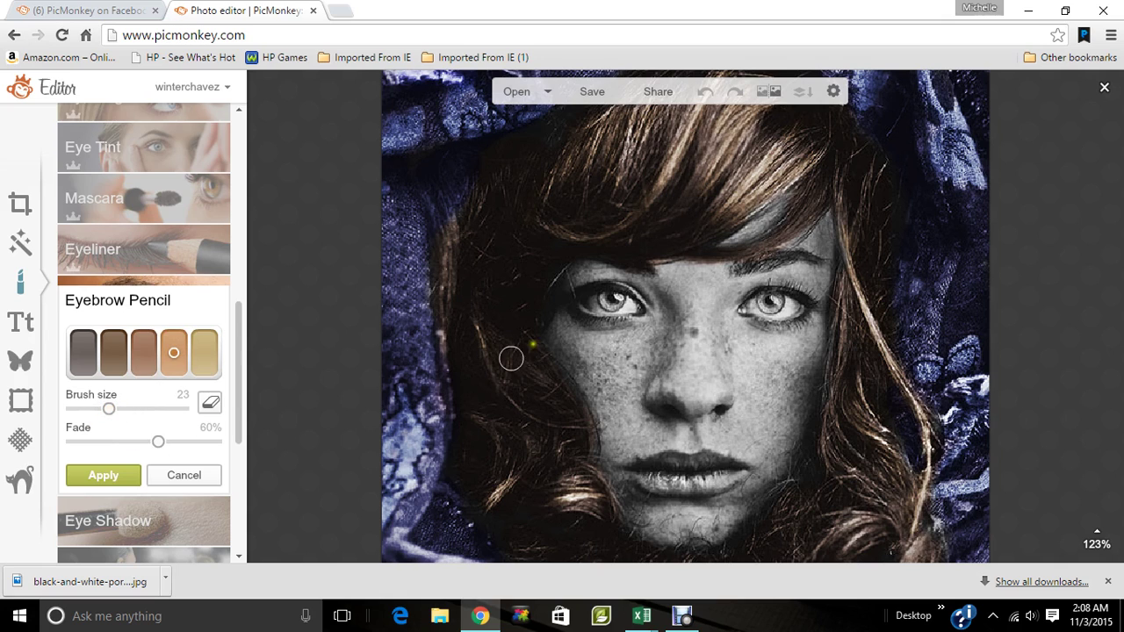
pyautogui.moveTo(660, 333)
pyautogui.mouseDown()
pyautogui.moveTo(603, 336)
pyautogui.moveTo(562, 318)
pyautogui.moveTo(553, 339)
pyautogui.moveTo(609, 414)
pyautogui.moveTo(576, 338)
pyautogui.moveTo(628, 354)
pyautogui.moveTo(648, 337)
pyautogui.moveTo(651, 358)
pyautogui.moveTo(616, 386)
pyautogui.moveTo(635, 391)
pyautogui.moveTo(612, 430)
pyautogui.moveTo(612, 387)
pyautogui.moveTo(620, 431)
pyautogui.moveTo(602, 410)
pyautogui.moveTo(612, 423)
pyautogui.moveTo(596, 456)
pyautogui.moveTo(599, 422)
pyautogui.moveTo(565, 350)
pyautogui.moveTo(596, 383)
pyautogui.moveTo(616, 448)
pyautogui.moveTo(696, 438)
pyautogui.moveTo(783, 464)
pyautogui.moveTo(817, 323)
pyautogui.moveTo(782, 346)
pyautogui.moveTo(745, 338)
pyautogui.moveTo(786, 333)
pyautogui.moveTo(722, 320)
pyautogui.moveTo(708, 395)
pyautogui.moveTo(729, 333)
pyautogui.moveTo(733, 379)
pyautogui.moveTo(676, 394)
pyautogui.moveTo(707, 382)
pyautogui.moveTo(681, 427)
pyautogui.moveTo(778, 419)
pyautogui.moveTo(773, 448)
pyautogui.moveTo(764, 428)
pyautogui.moveTo(781, 368)
pyautogui.moveTo(780, 402)
pyautogui.moveTo(785, 384)
pyautogui.moveTo(751, 380)
pyautogui.moveTo(764, 386)
pyautogui.moveTo(723, 395)
pyautogui.mouseUp()
# - Extend the orange-tan skin tone over the nose bridge, chin, eyelids and brow area, working around the lips and eyes with brush size 25
pyautogui.moveTo(109, 408); pyautogui.dragTo(129, 409)
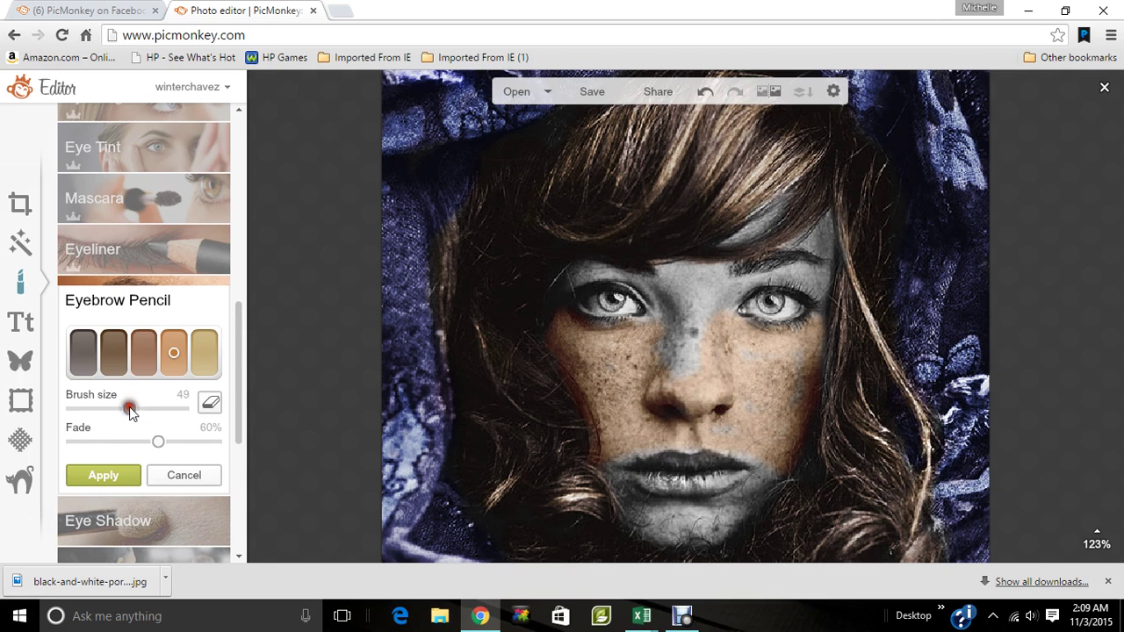
pyautogui.moveTo(672, 426)
pyautogui.mouseDown()
pyautogui.moveTo(625, 441)
pyautogui.moveTo(674, 424)
pyautogui.moveTo(722, 424)
pyautogui.moveTo(767, 455)
pyautogui.moveTo(741, 406)
pyautogui.moveTo(692, 381)
pyautogui.moveTo(679, 355)
pyautogui.moveTo(692, 292)
pyautogui.mouseUp()
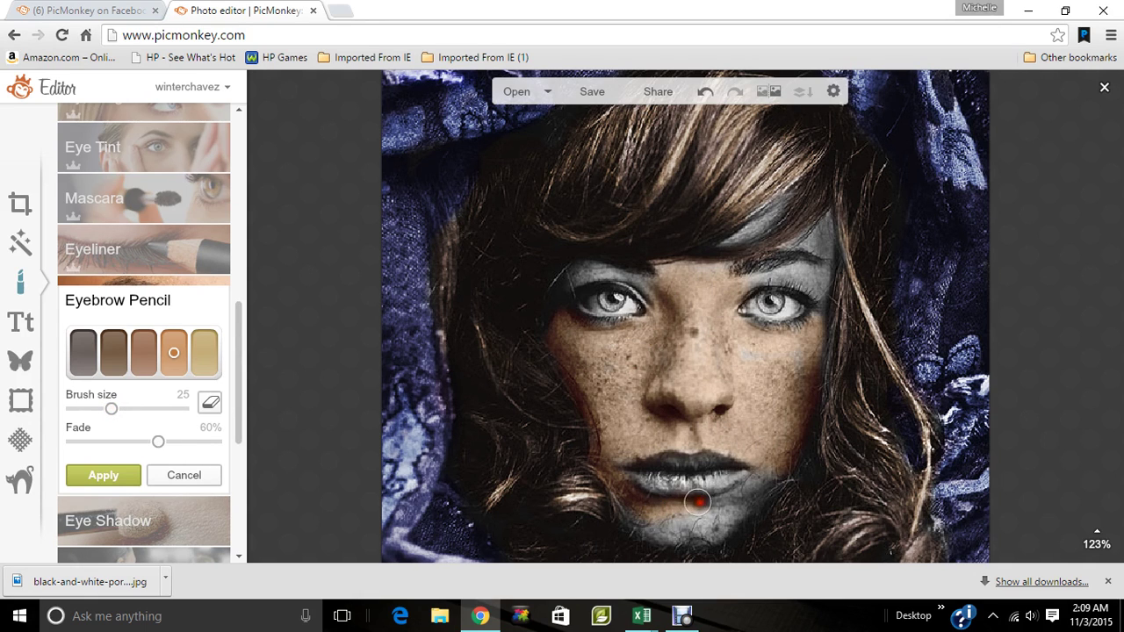
pyautogui.moveTo(760, 494)
pyautogui.mouseDown()
pyautogui.moveTo(701, 540)
pyautogui.moveTo(653, 537)
pyautogui.moveTo(631, 515)
pyautogui.moveTo(704, 520)
pyautogui.moveTo(735, 511)
pyautogui.moveTo(760, 477)
pyautogui.mouseUp()
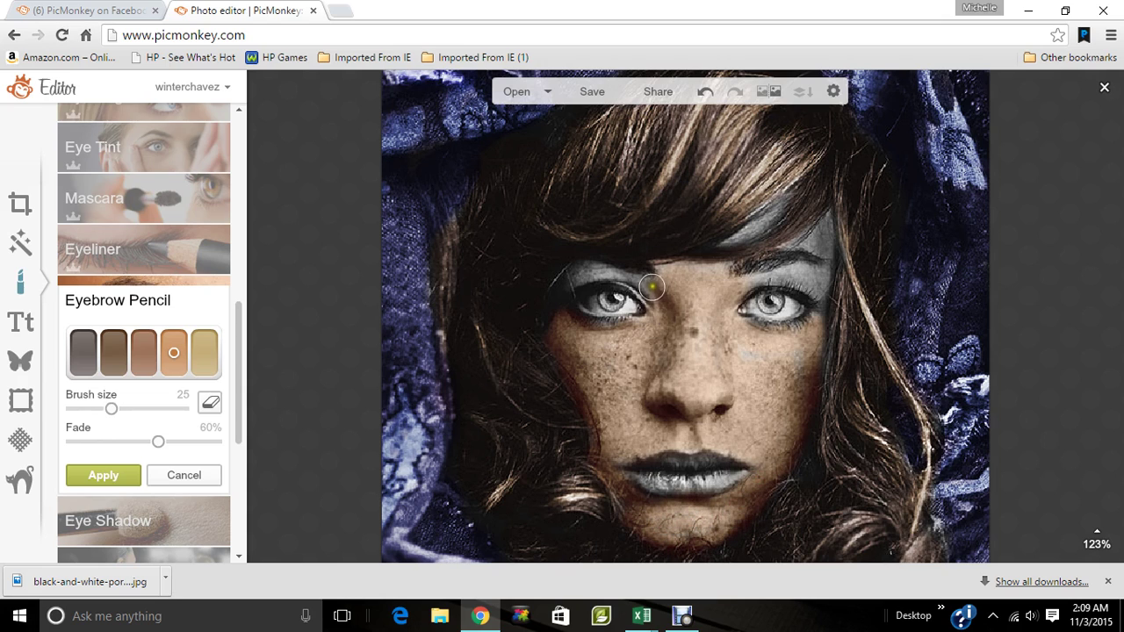
pyautogui.moveTo(619, 281)
pyautogui.mouseDown()
pyautogui.moveTo(582, 266)
pyautogui.moveTo(567, 289)
pyautogui.moveTo(582, 271)
pyautogui.moveTo(629, 267)
pyautogui.mouseUp()
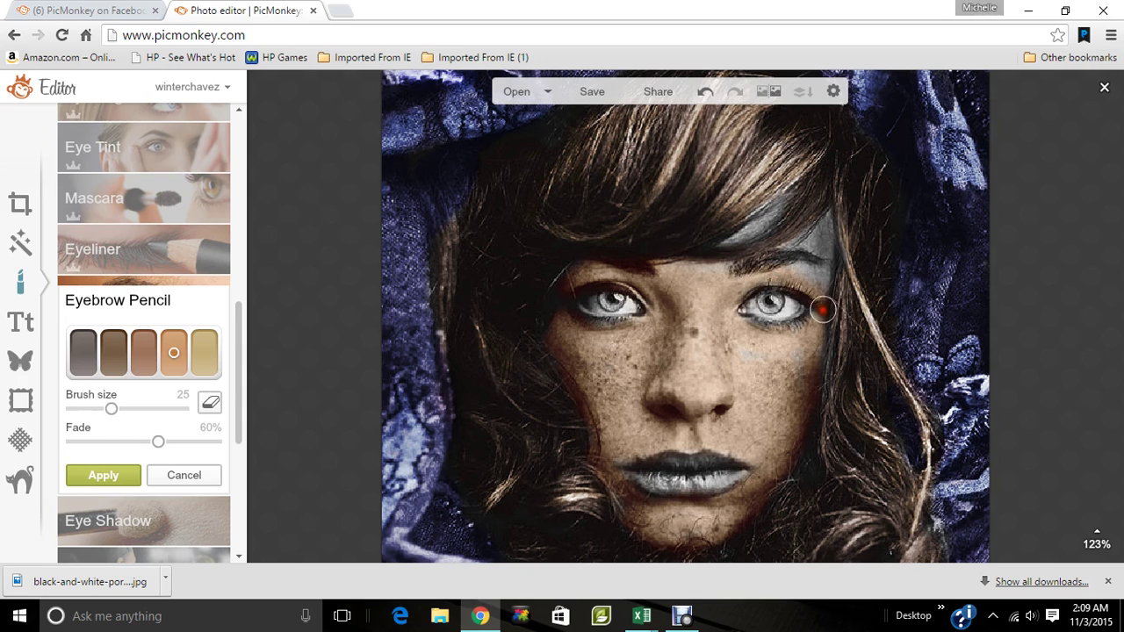
pyautogui.moveTo(782, 257)
pyautogui.mouseDown()
pyautogui.moveTo(826, 225)
pyautogui.moveTo(808, 244)
pyautogui.mouseUp()
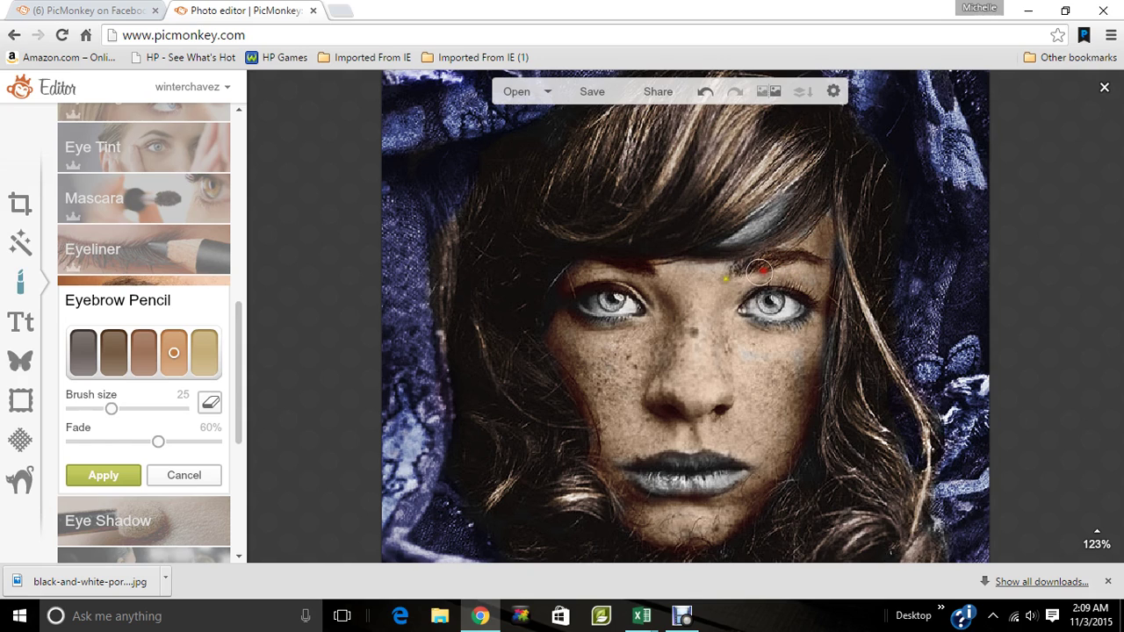
# - Fill the forehead patch showing through the fringe with brush size 15 and set the Eyebrow Pencil's fade to 78%
pyautogui.moveTo(111, 409); pyautogui.dragTo(100, 411)
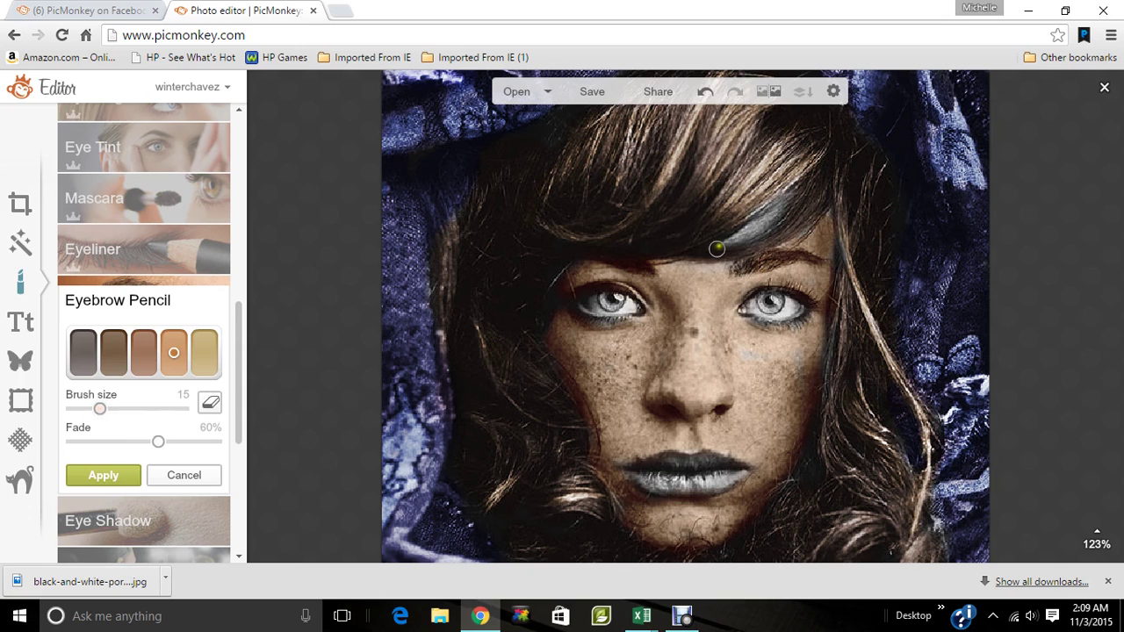
pyautogui.moveTo(782, 205)
pyautogui.mouseDown()
pyautogui.moveTo(743, 226)
pyautogui.moveTo(749, 233)
pyautogui.mouseUp()
pyautogui.click(188, 443)
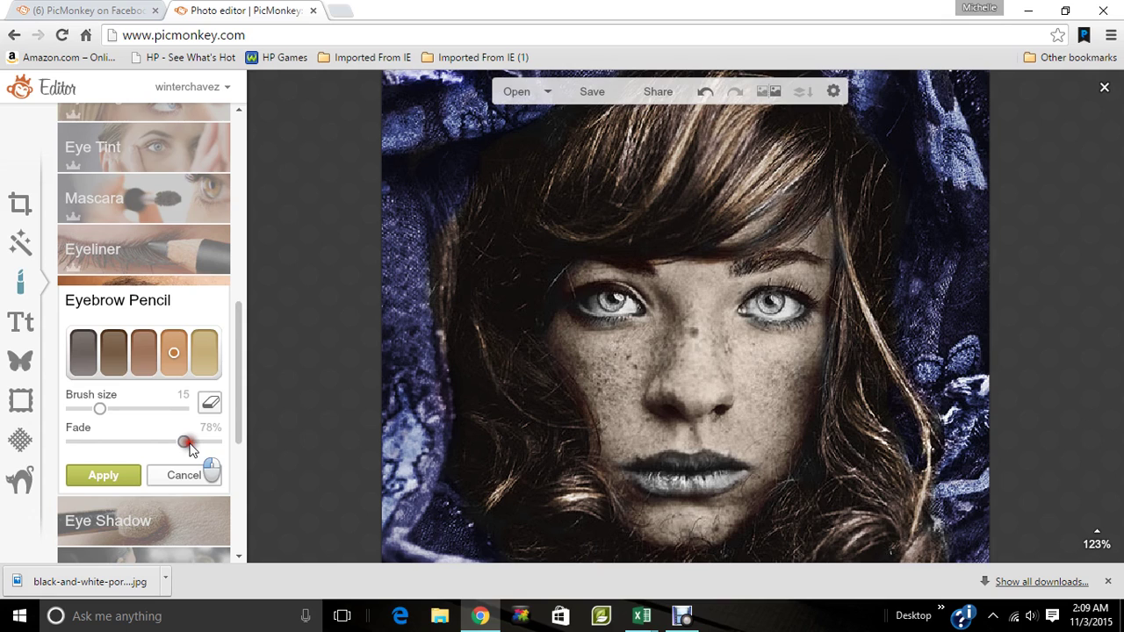
# - Set the Eyebrow Pencil's fade to 66% and apply the orange-tan skin color
pyautogui.moveTo(187, 444); pyautogui.dragTo(168, 446)
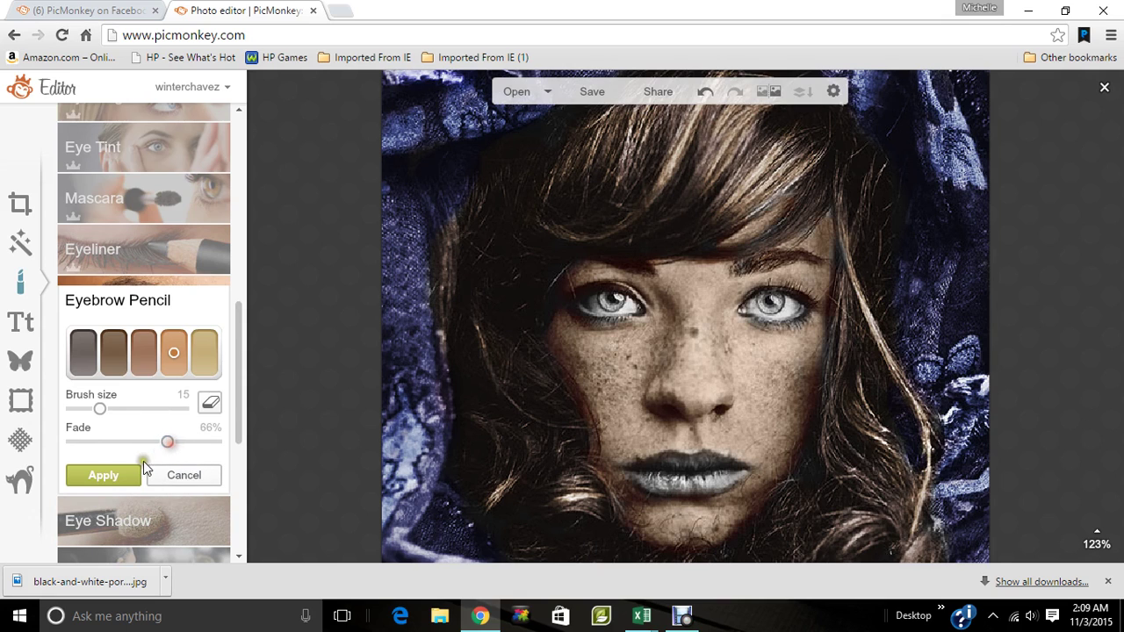
pyautogui.click(120, 475)
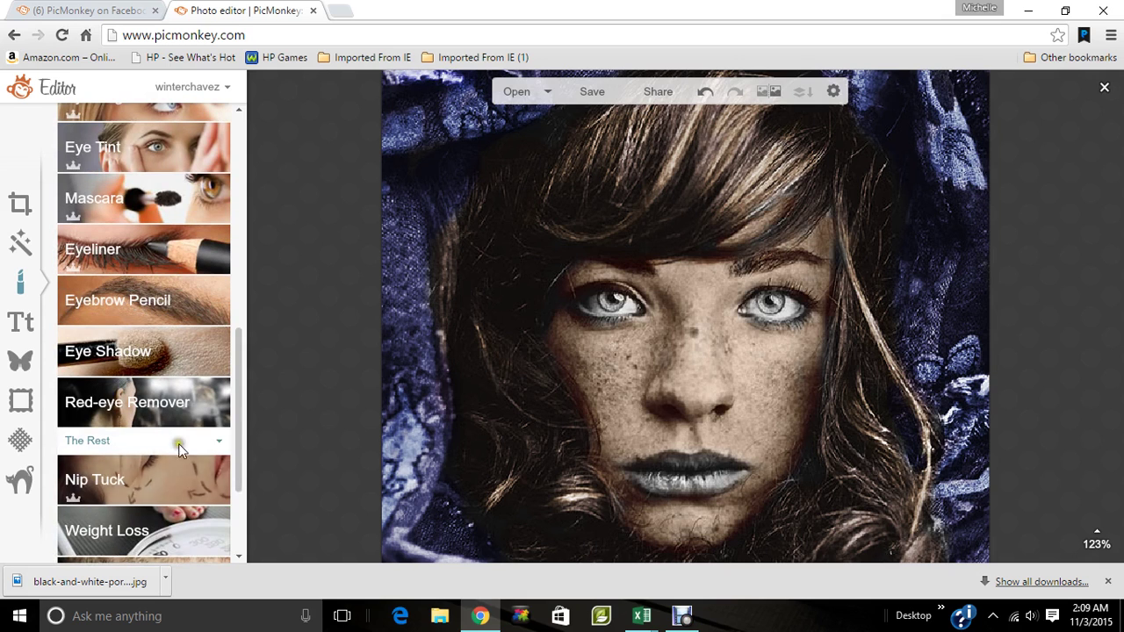
pyautogui.moveTo(237, 418); pyautogui.dragTo(251, 274)
pyautogui.click(201, 245)
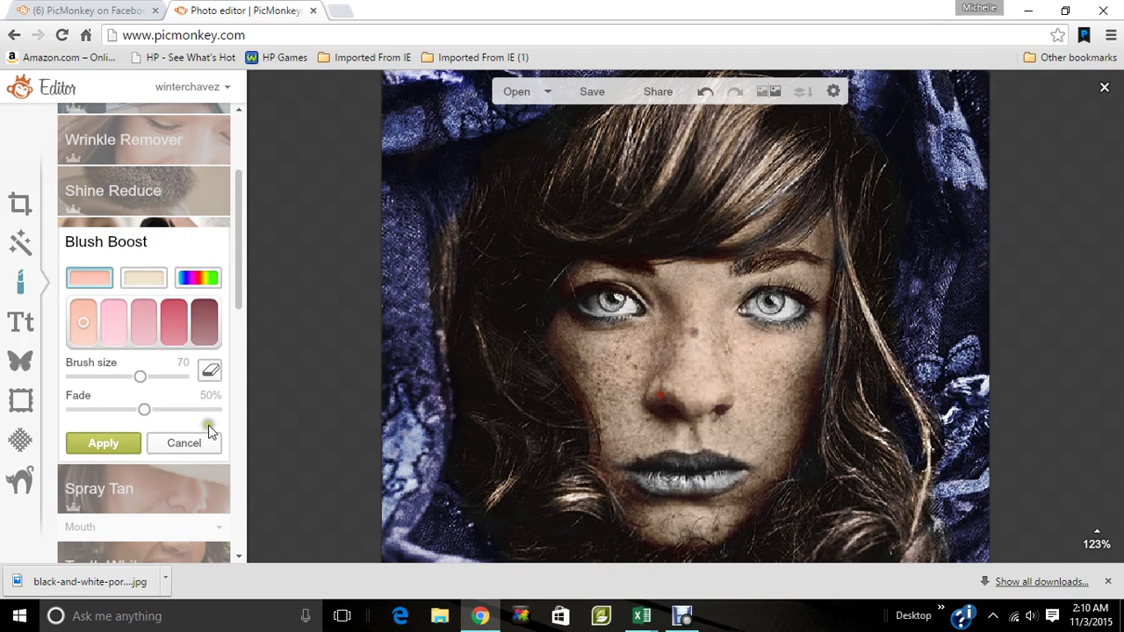
pyautogui.click(120, 380)
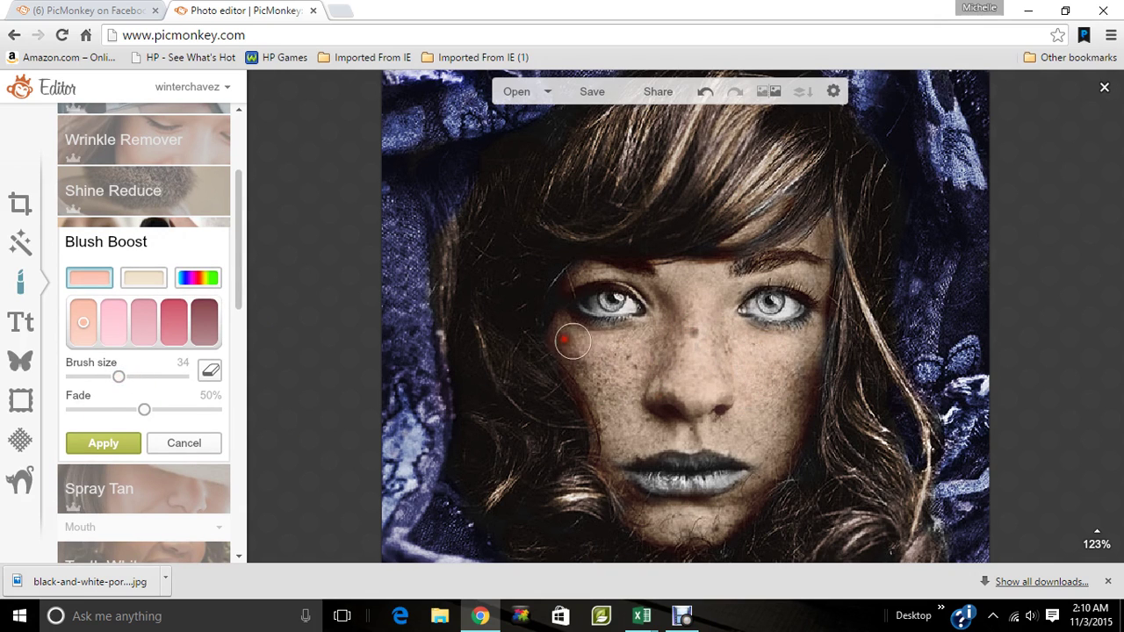
pyautogui.moveTo(560, 336)
pyautogui.mouseDown()
pyautogui.moveTo(607, 396)
pyautogui.moveTo(627, 448)
pyautogui.moveTo(554, 341)
pyautogui.moveTo(602, 412)
pyautogui.moveTo(603, 446)
pyautogui.moveTo(634, 465)
pyautogui.moveTo(625, 494)
pyautogui.moveTo(635, 508)
pyautogui.moveTo(691, 527)
pyautogui.moveTo(744, 499)
pyautogui.moveTo(789, 433)
pyautogui.moveTo(808, 333)
pyautogui.moveTo(774, 342)
pyautogui.moveTo(730, 328)
pyautogui.moveTo(718, 301)
pyautogui.moveTo(766, 442)
pyautogui.moveTo(669, 420)
pyautogui.moveTo(641, 445)
pyautogui.moveTo(709, 416)
pyautogui.moveTo(652, 366)
pyautogui.moveTo(698, 299)
pyautogui.moveTo(634, 278)
pyautogui.moveTo(581, 279)
pyautogui.moveTo(687, 289)
pyautogui.moveTo(759, 263)
pyautogui.moveTo(808, 280)
pyautogui.moveTo(819, 236)
pyautogui.moveTo(746, 270)
pyautogui.moveTo(686, 275)
pyautogui.mouseUp()
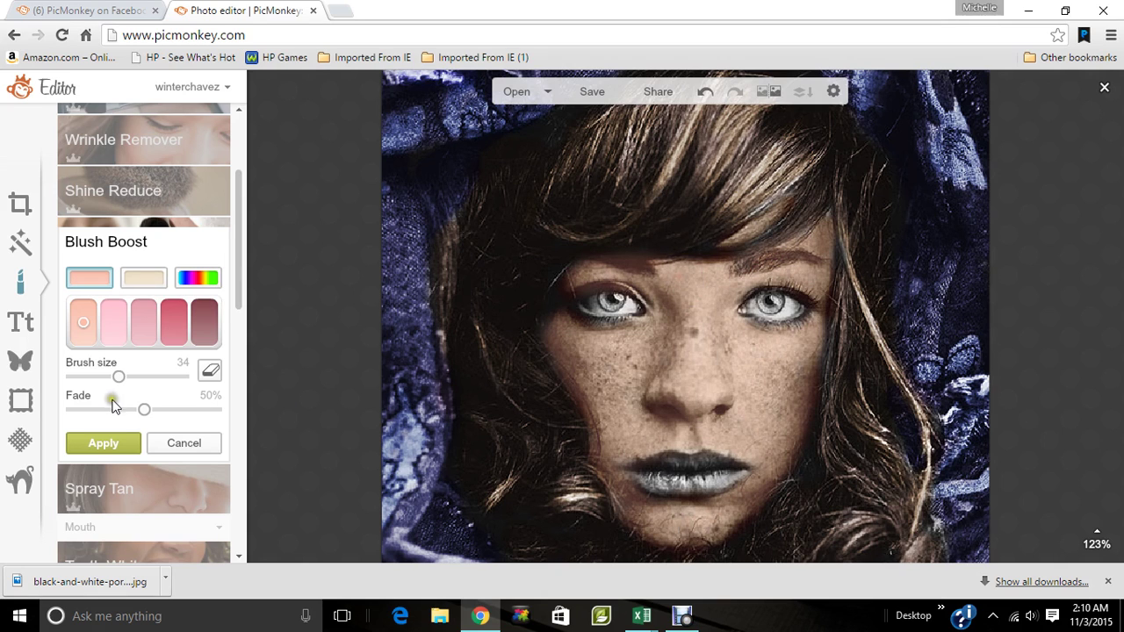
pyautogui.moveTo(101, 374); pyautogui.dragTo(99, 375)
pyautogui.moveTo(788, 196); pyautogui.dragTo(742, 232)
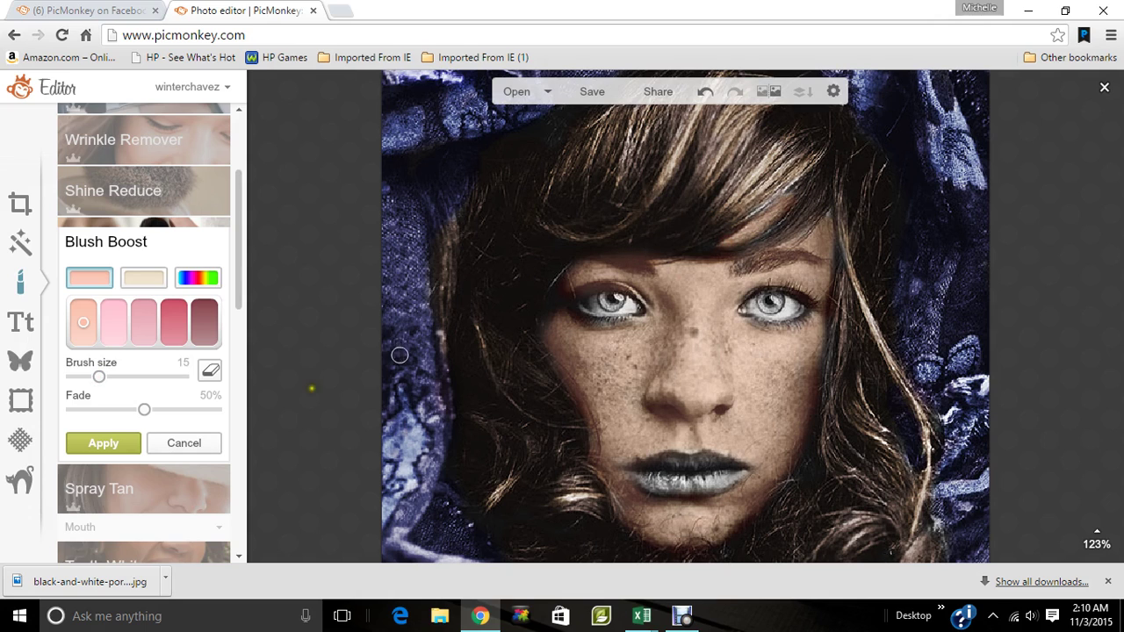
pyautogui.click(180, 445)
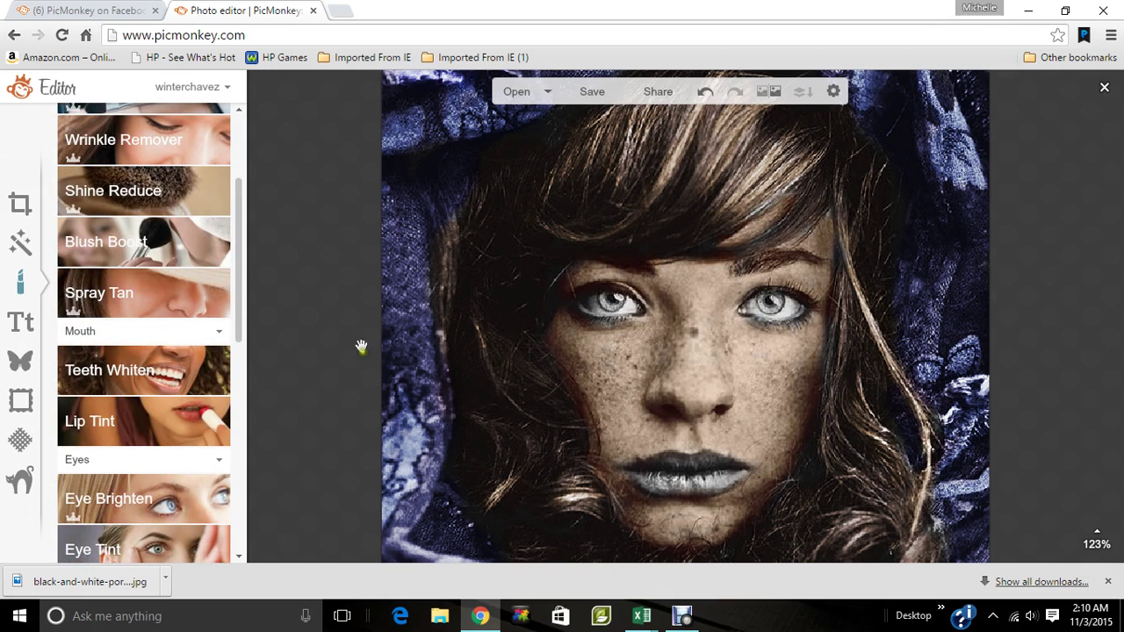
# - Paint the nose, cheeks and rest of the face with Spray Tan in the fourth shade, using brush size 33
pyautogui.moveTo(237, 280); pyautogui.dragTo(247, 219)
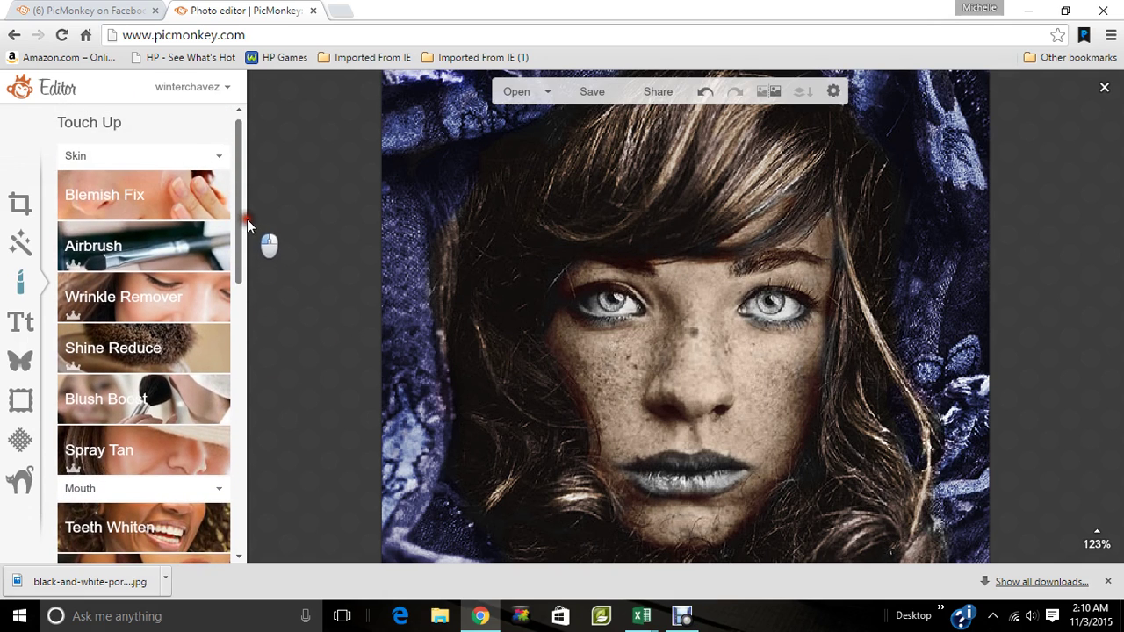
pyautogui.click(123, 461)
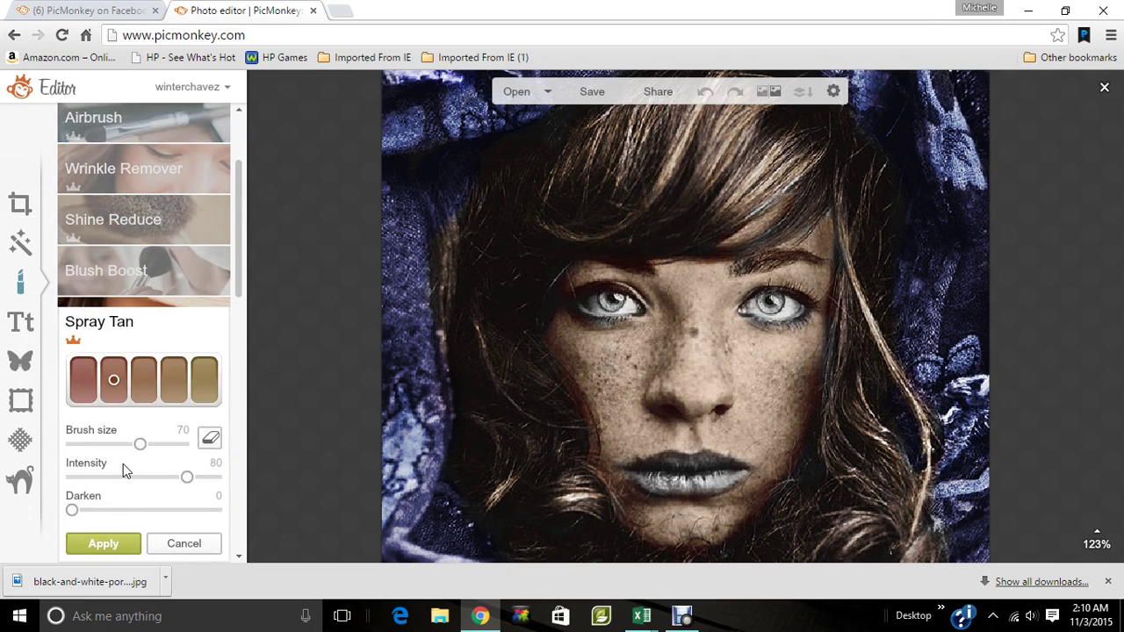
pyautogui.click(173, 380)
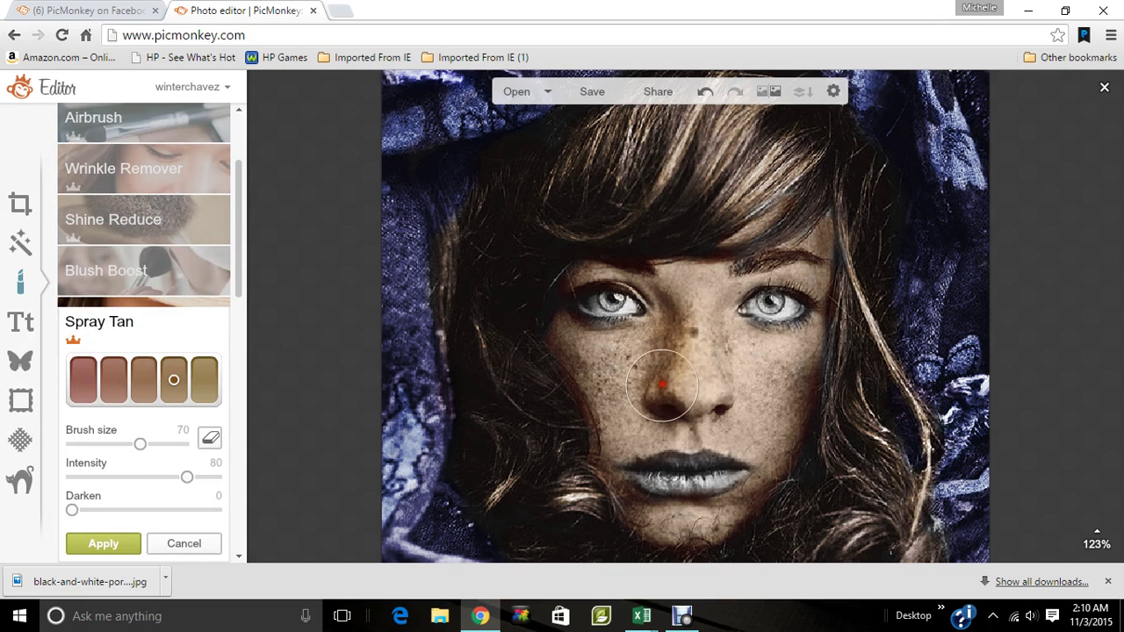
pyautogui.click(119, 445)
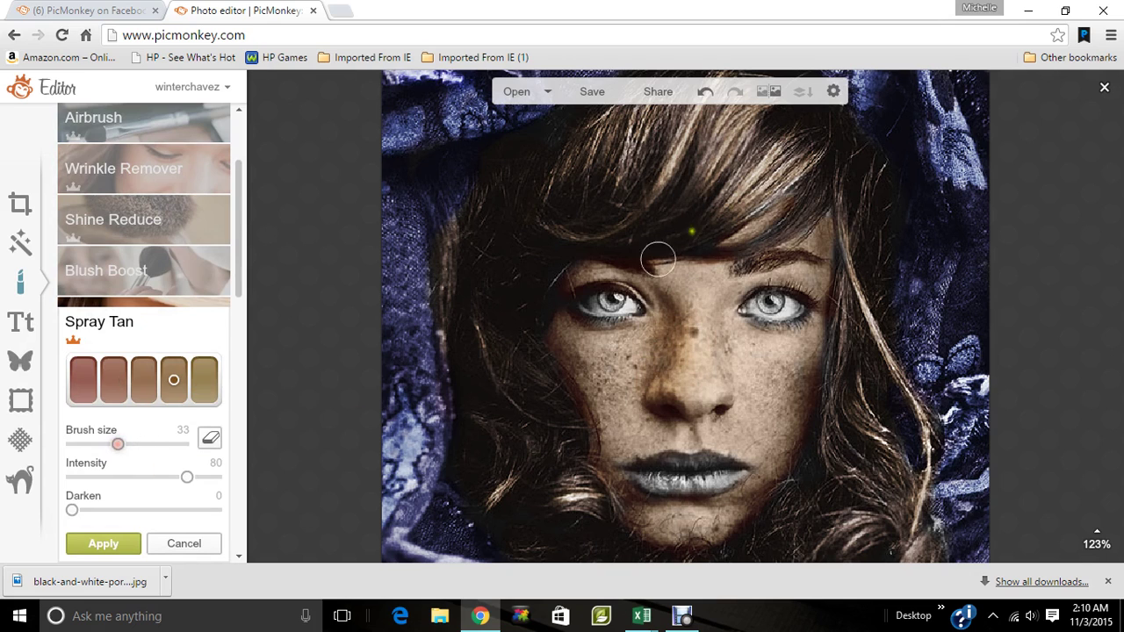
pyautogui.moveTo(607, 341)
pyautogui.mouseDown()
pyautogui.moveTo(564, 319)
pyautogui.moveTo(624, 415)
pyautogui.moveTo(617, 449)
pyautogui.moveTo(620, 389)
pyautogui.moveTo(659, 340)
pyautogui.moveTo(647, 446)
pyautogui.moveTo(690, 423)
pyautogui.moveTo(711, 430)
pyautogui.moveTo(692, 435)
pyautogui.moveTo(729, 429)
pyautogui.mouseUp()
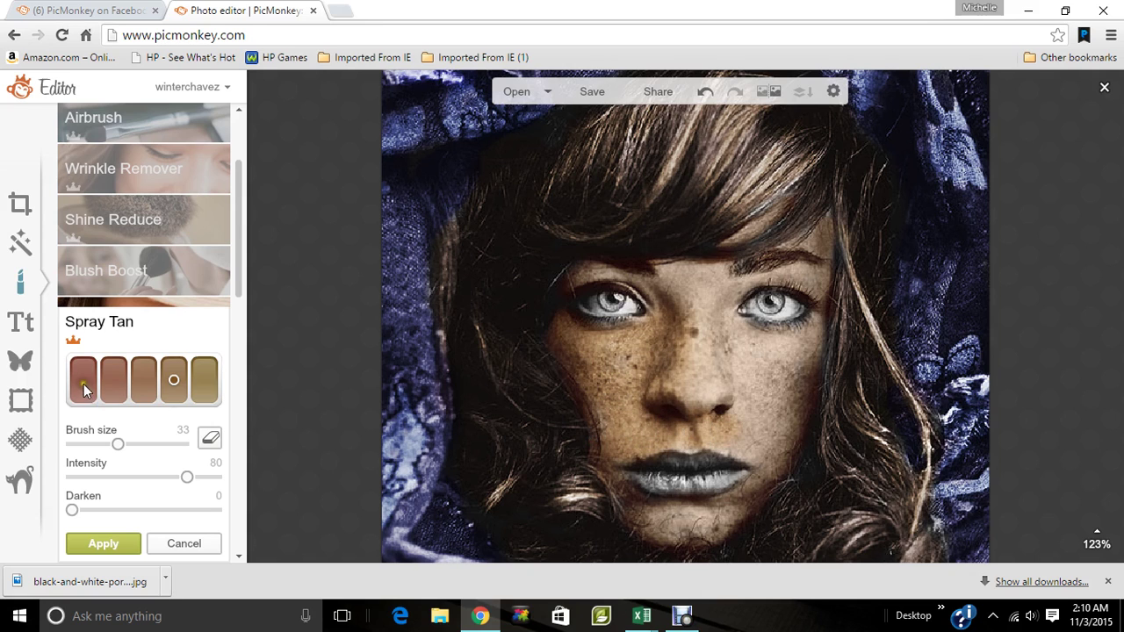
# - Change the Spray Tan to the second shade, set its intensity to 18 and darken to 1, and apply it
pyautogui.click(120, 477)
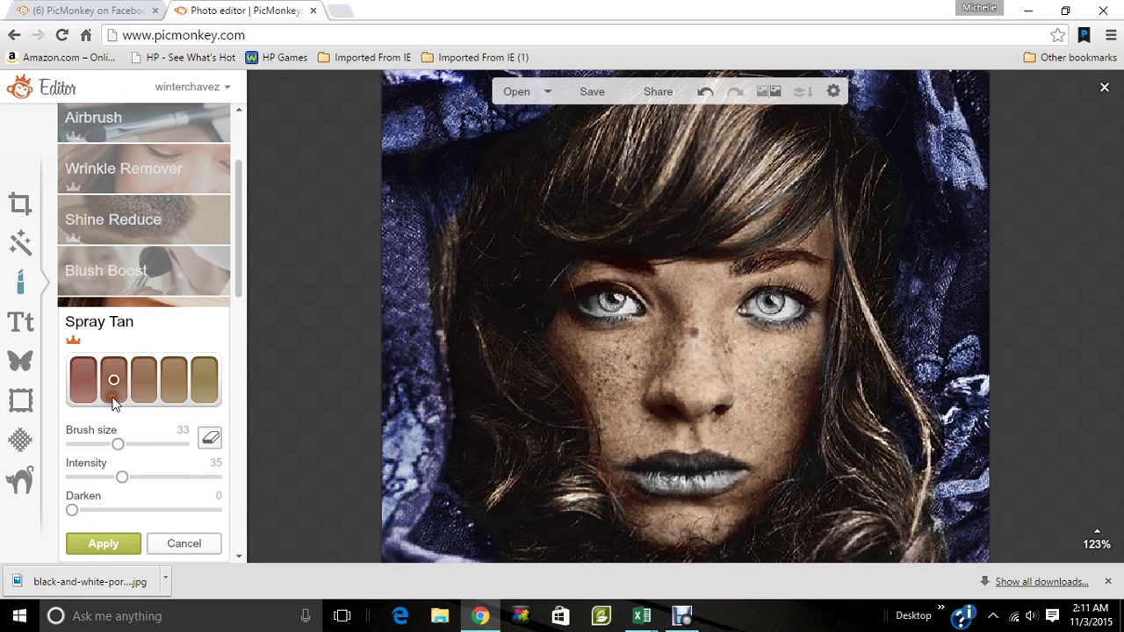
pyautogui.moveTo(118, 477); pyautogui.dragTo(101, 476)
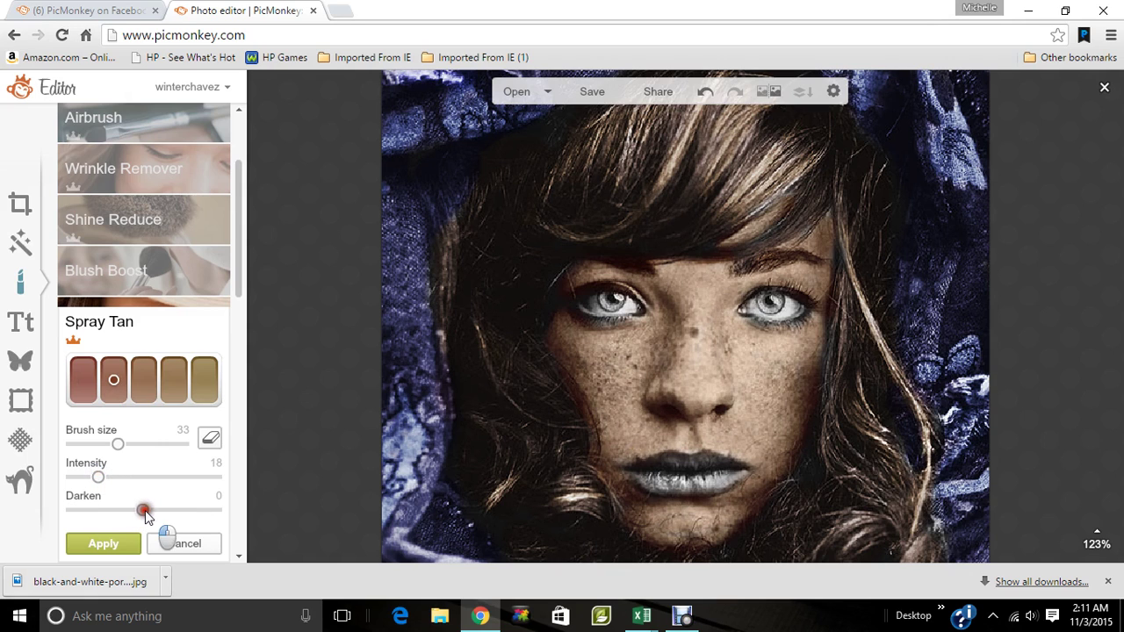
pyautogui.moveTo(147, 516); pyautogui.dragTo(72, 517)
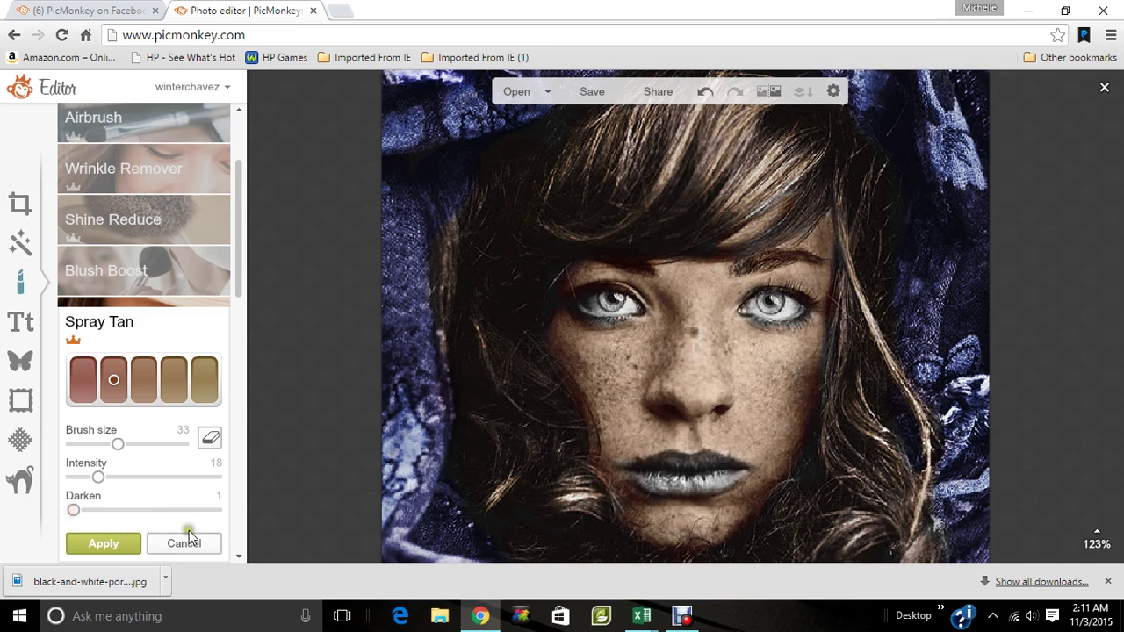
pyautogui.click(103, 550)
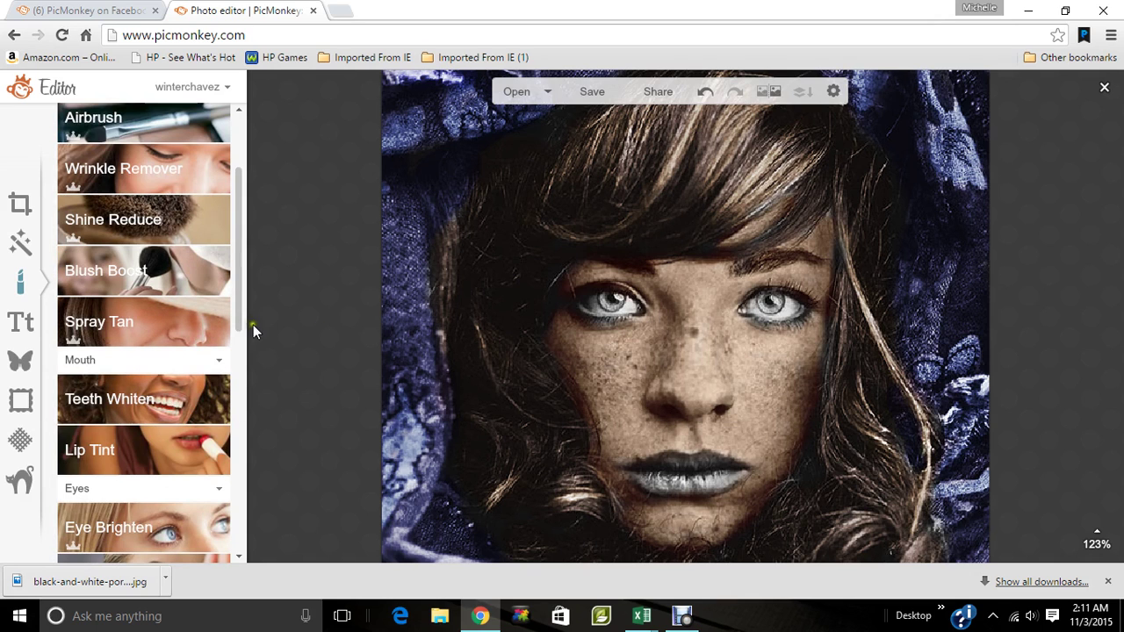
# - Paint both eyebrows with Highlights in dark brown 3a2009 using brush size 9, set the fade to 14% and apply
pyautogui.moveTo(245, 301)
pyautogui.mouseDown()
pyautogui.moveTo(243, 521)
pyautogui.moveTo(226, 572)
pyautogui.mouseUp()
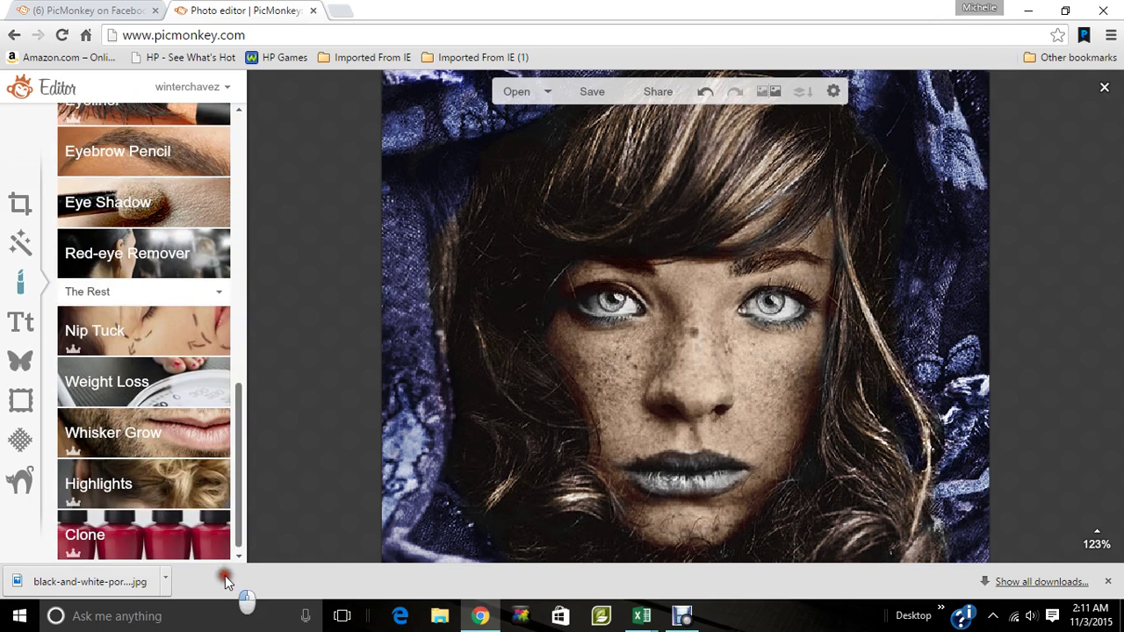
pyautogui.click(162, 489)
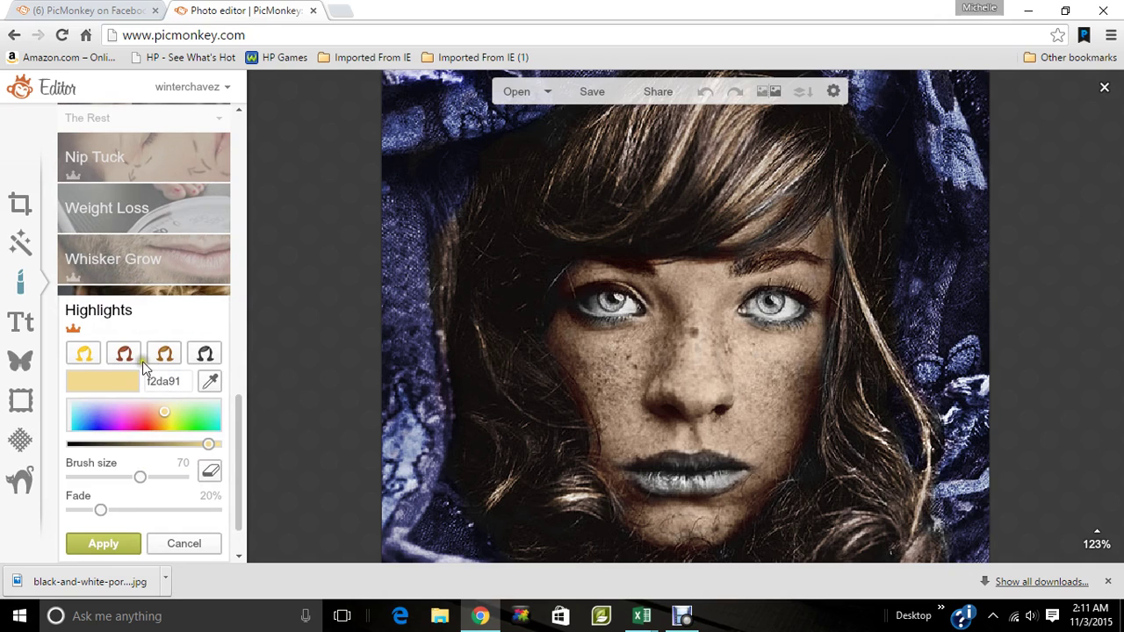
pyautogui.click(165, 353)
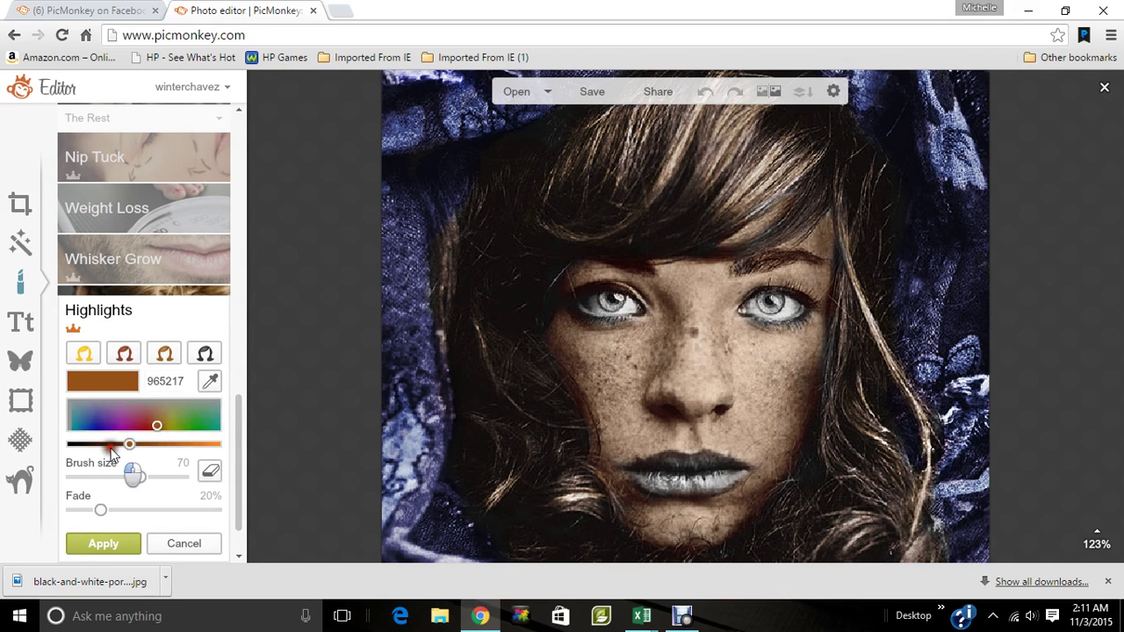
pyautogui.moveTo(116, 445); pyautogui.dragTo(105, 445)
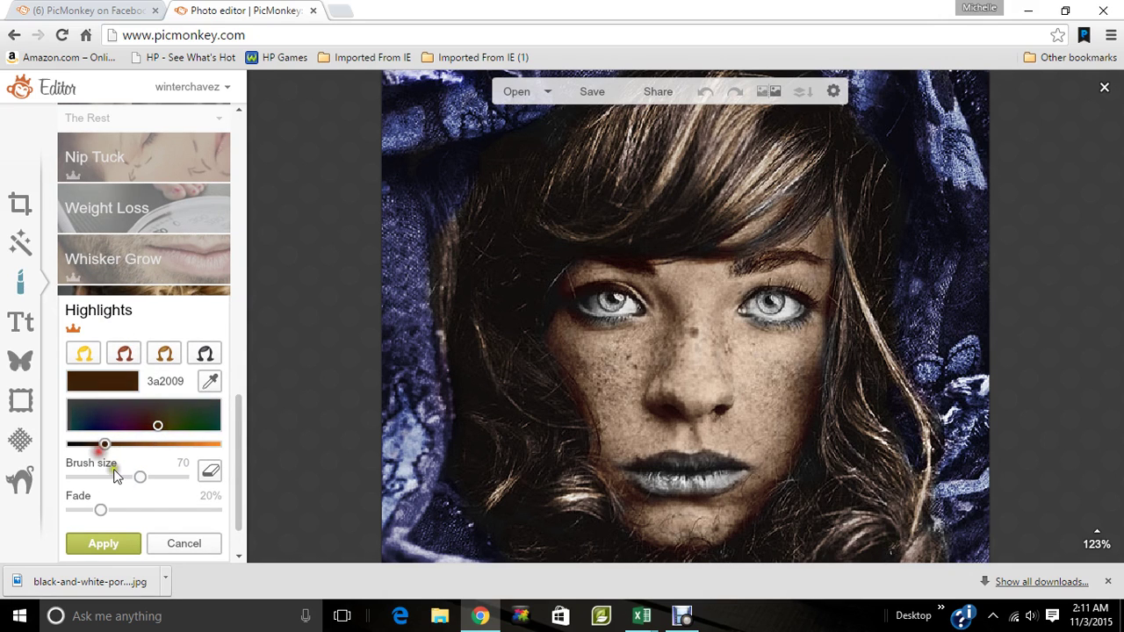
pyautogui.click(157, 510)
pyautogui.moveTo(140, 477); pyautogui.dragTo(92, 484)
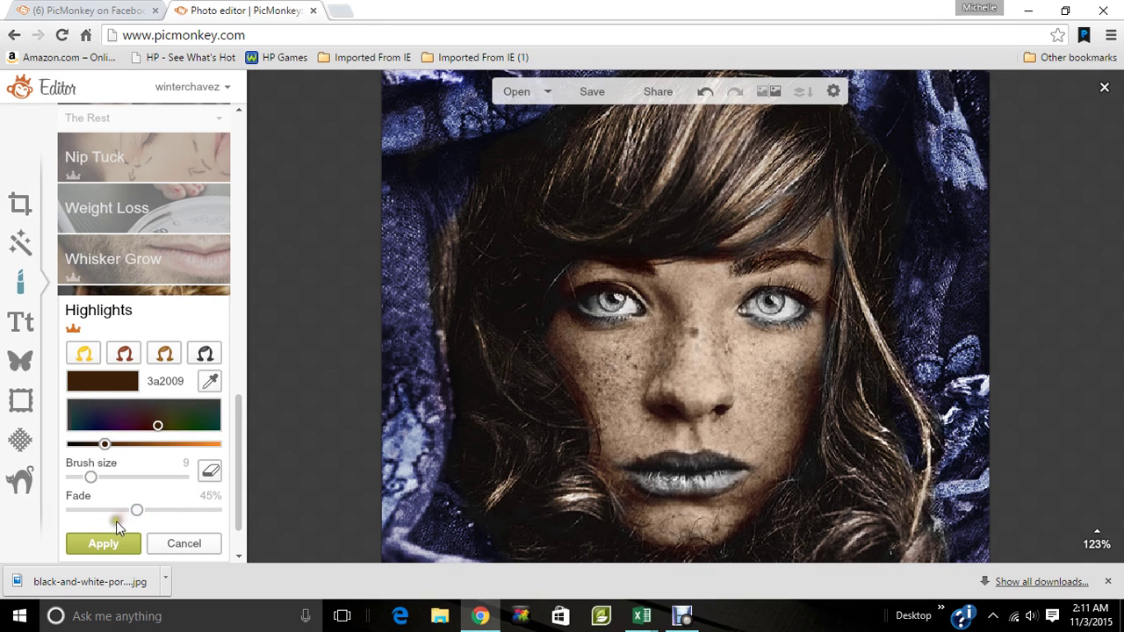
pyautogui.moveTo(116, 514); pyautogui.dragTo(91, 512)
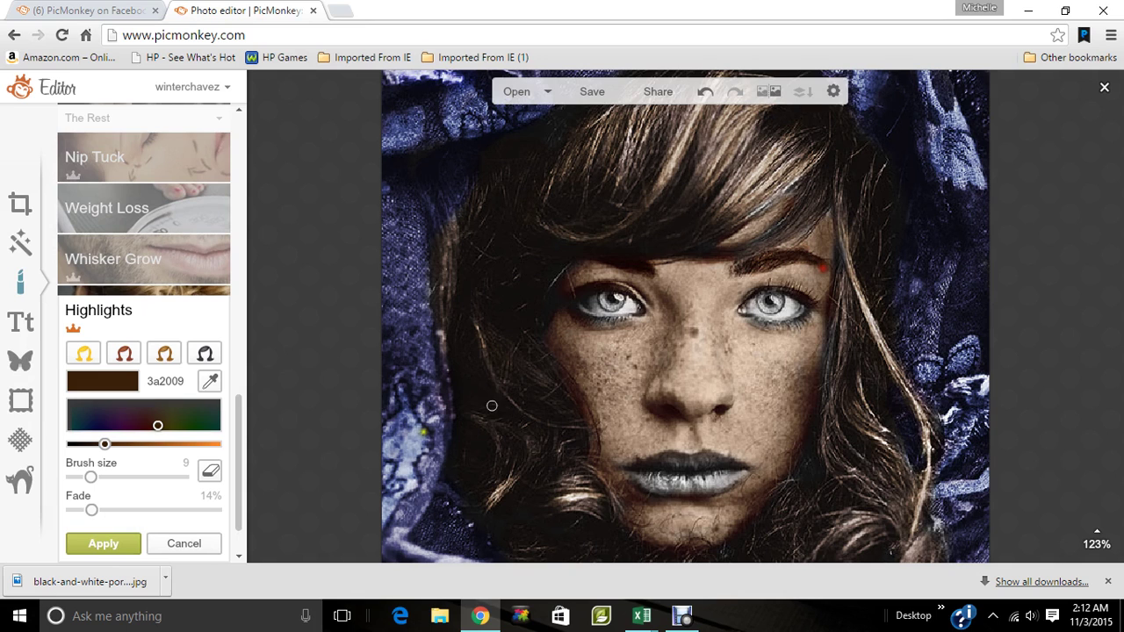
pyautogui.click(127, 542)
# - Go over both eyebrows with the Eyebrow Pencil in the second, brown shade at brush size 10 and 60% fade, and apply
pyautogui.scroll(3, 244, 439)
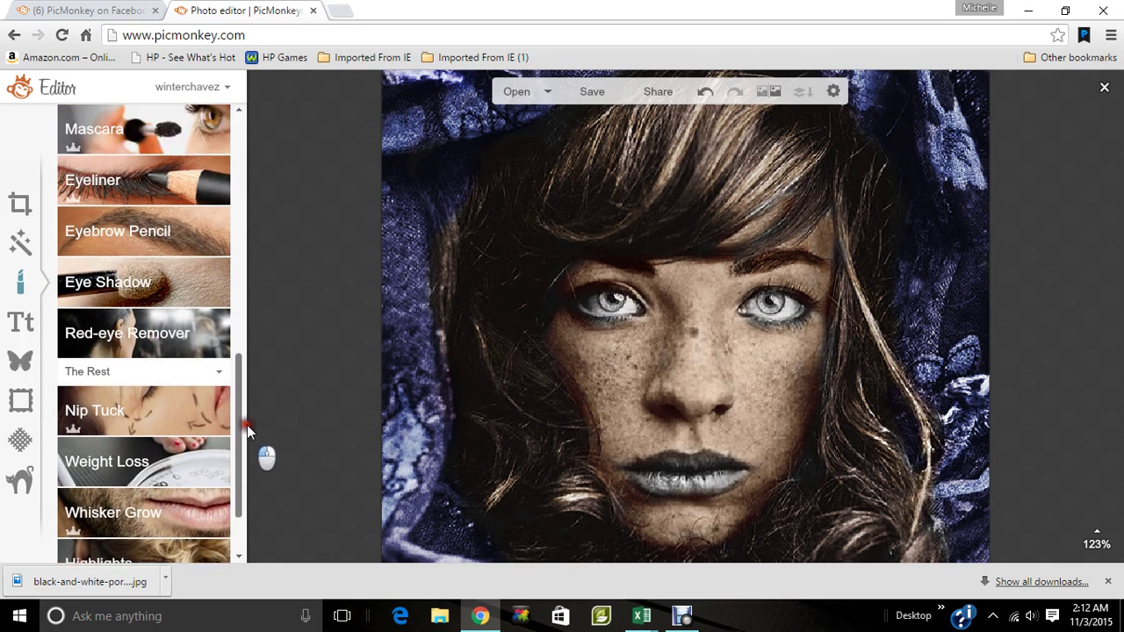
pyautogui.scroll(2, 247, 425)
pyautogui.click(221, 304)
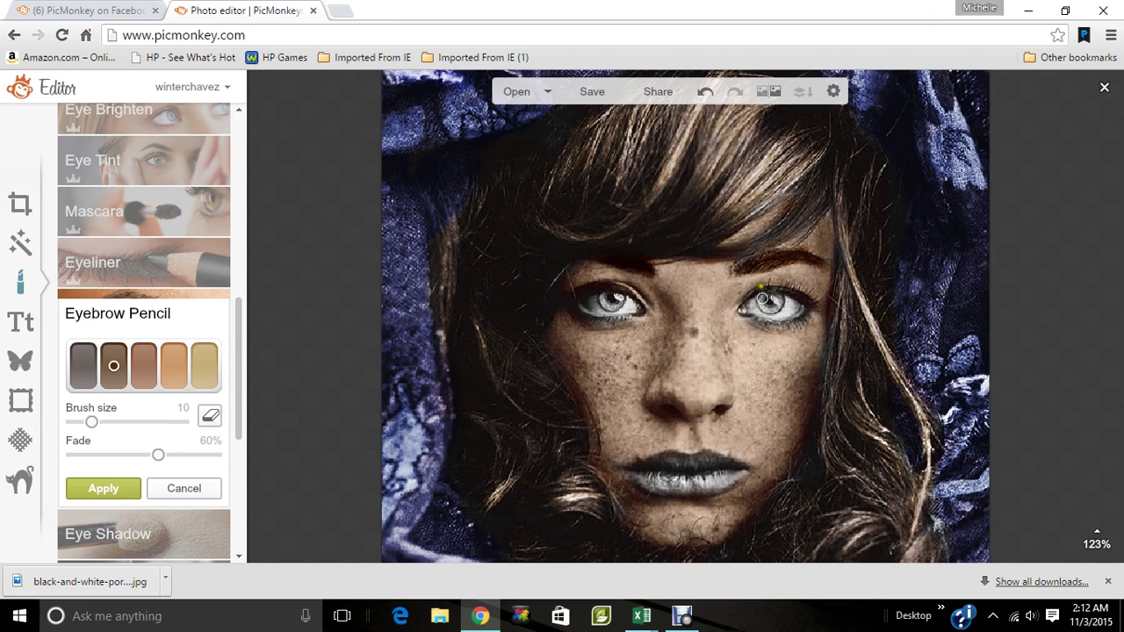
pyautogui.click(98, 485)
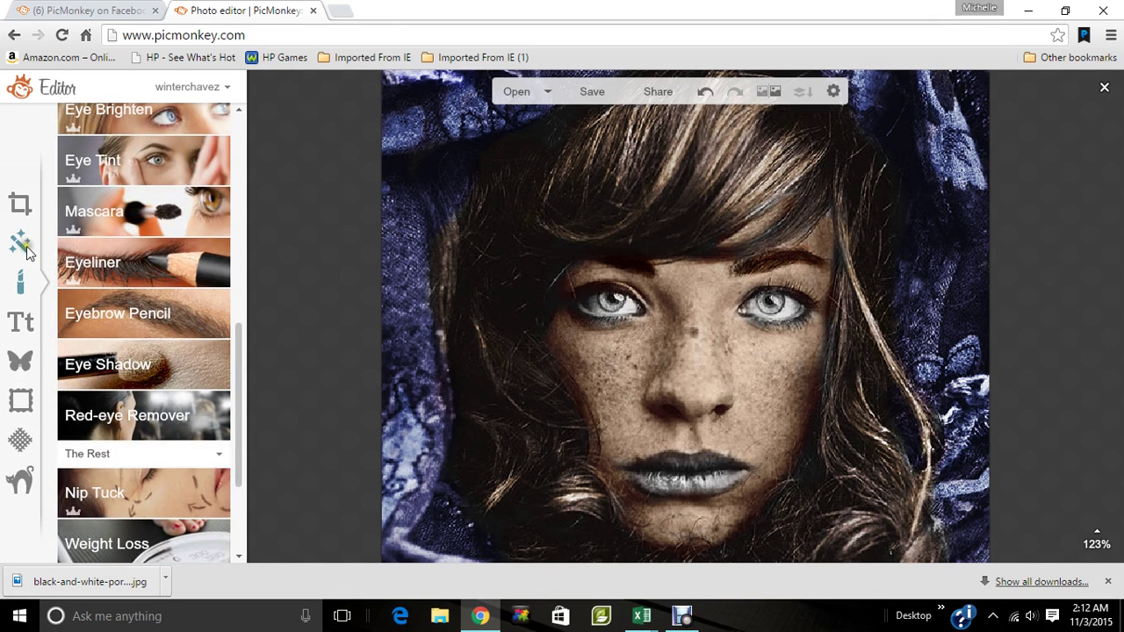
# - Paint the Black and White effect onto only the eyebrows with Reverse effect enabled and brush size 16, then apply it
pyautogui.click(24, 251)
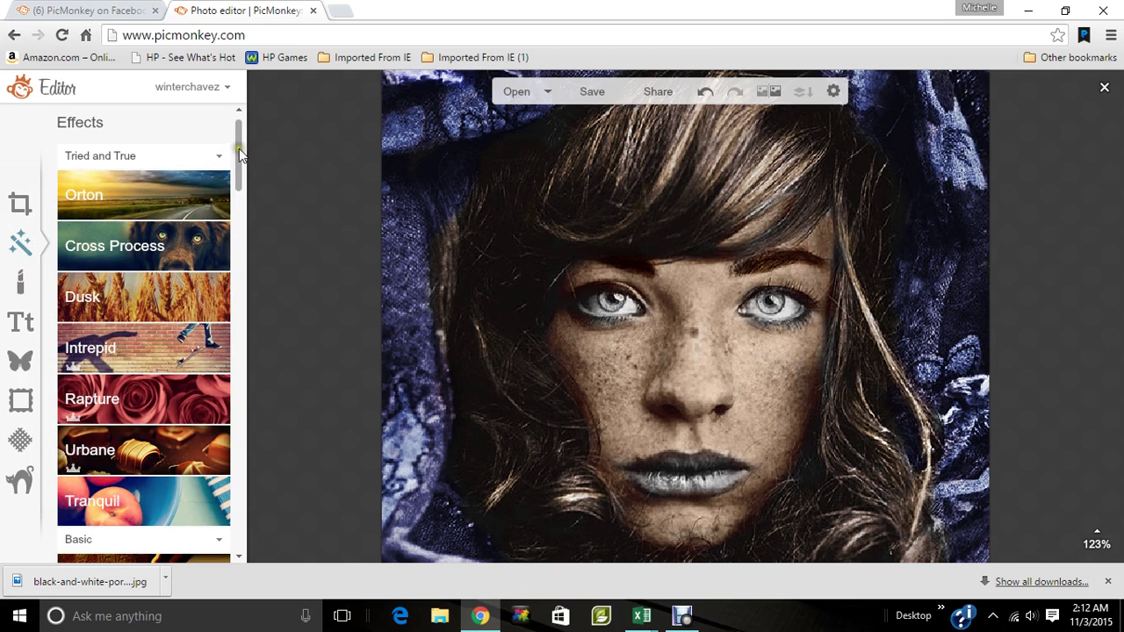
pyautogui.moveTo(241, 154); pyautogui.dragTo(238, 230)
pyautogui.click(172, 230)
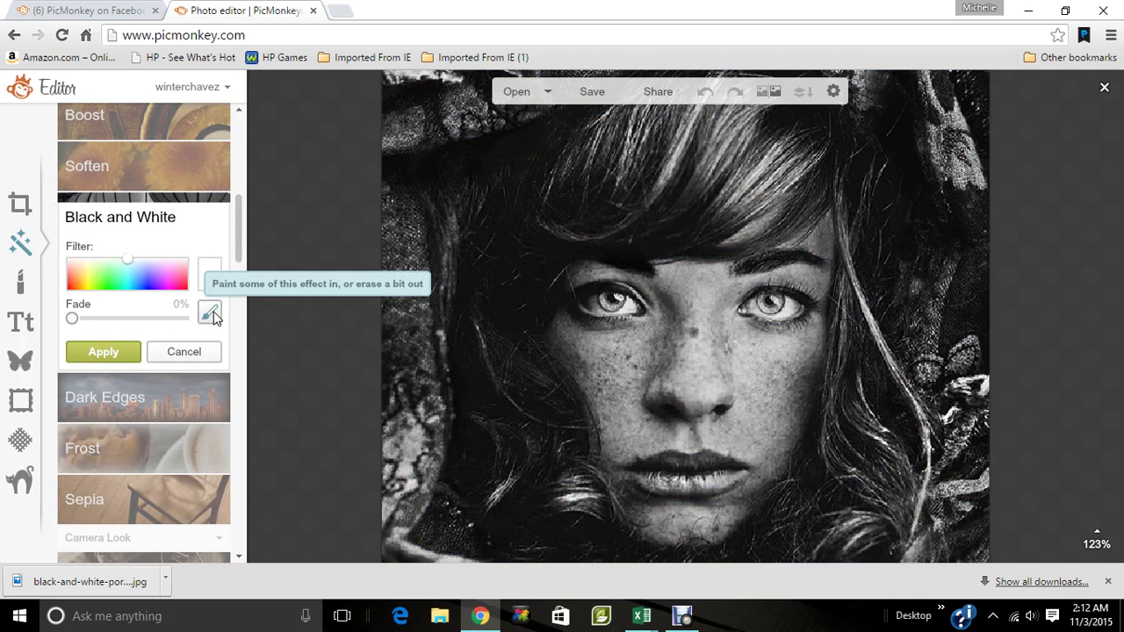
pyautogui.click(211, 314)
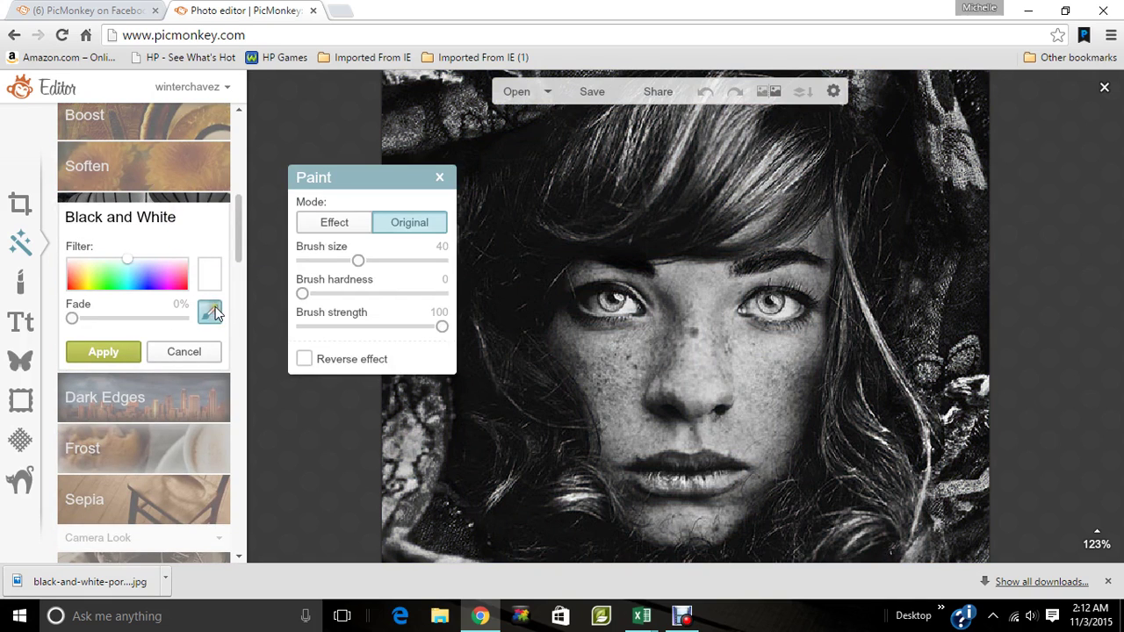
pyautogui.click(305, 360)
pyautogui.moveTo(356, 261); pyautogui.dragTo(324, 261)
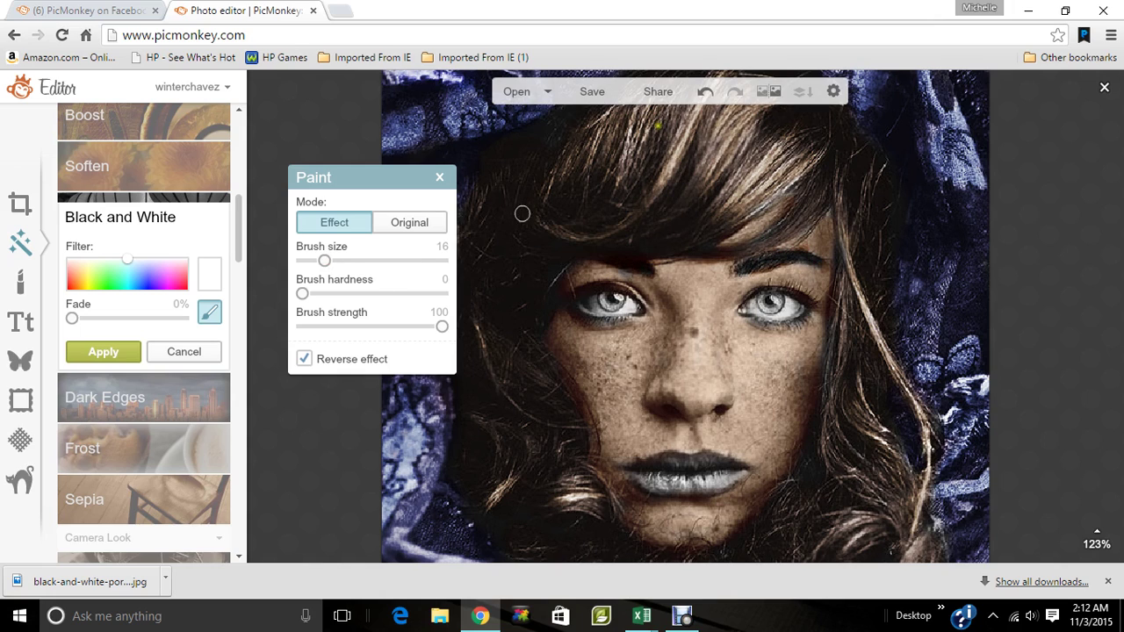
pyautogui.click(706, 92)
pyautogui.click(102, 351)
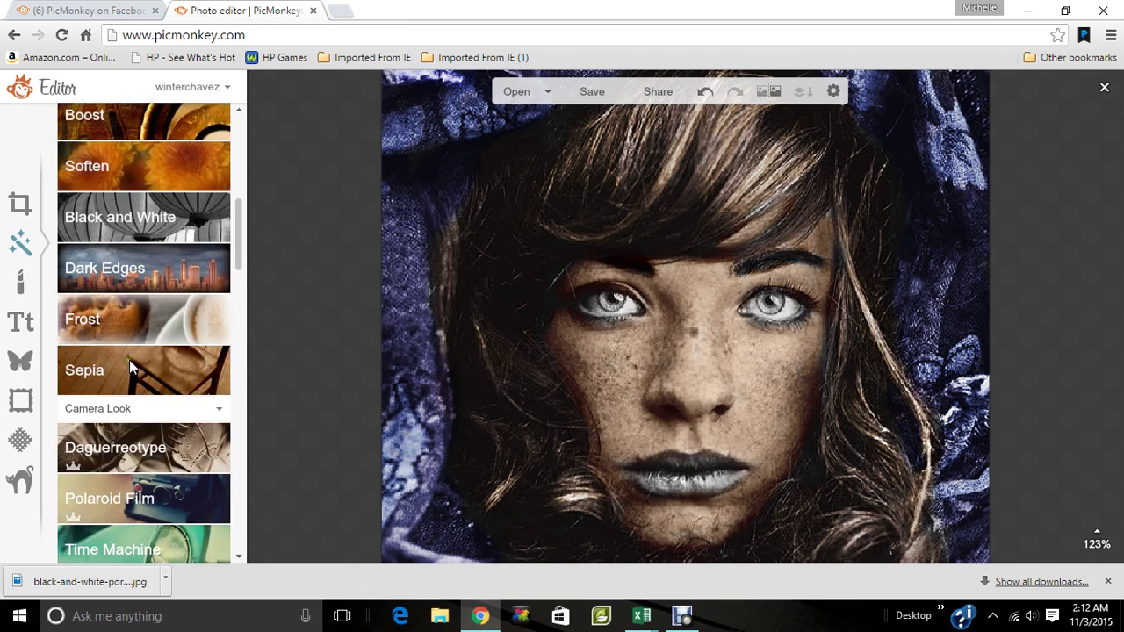
# - Tint the neutralized eyebrows with the brown Eyebrow Pencil shade at brush size 10 and 60% fade, and apply
pyautogui.click(22, 283)
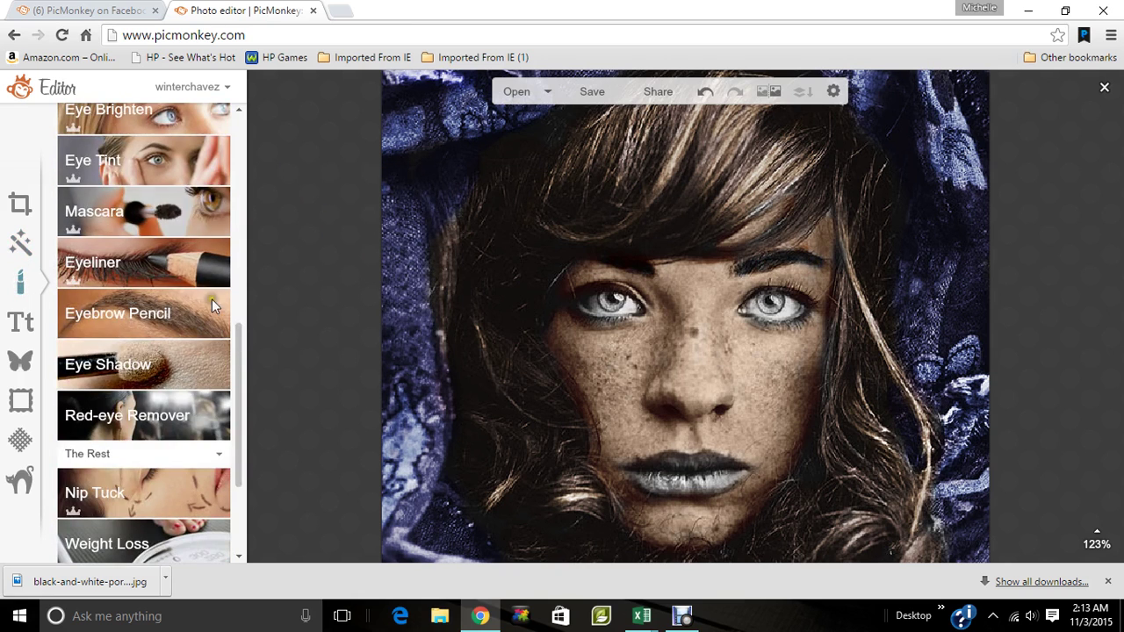
pyautogui.click(140, 318)
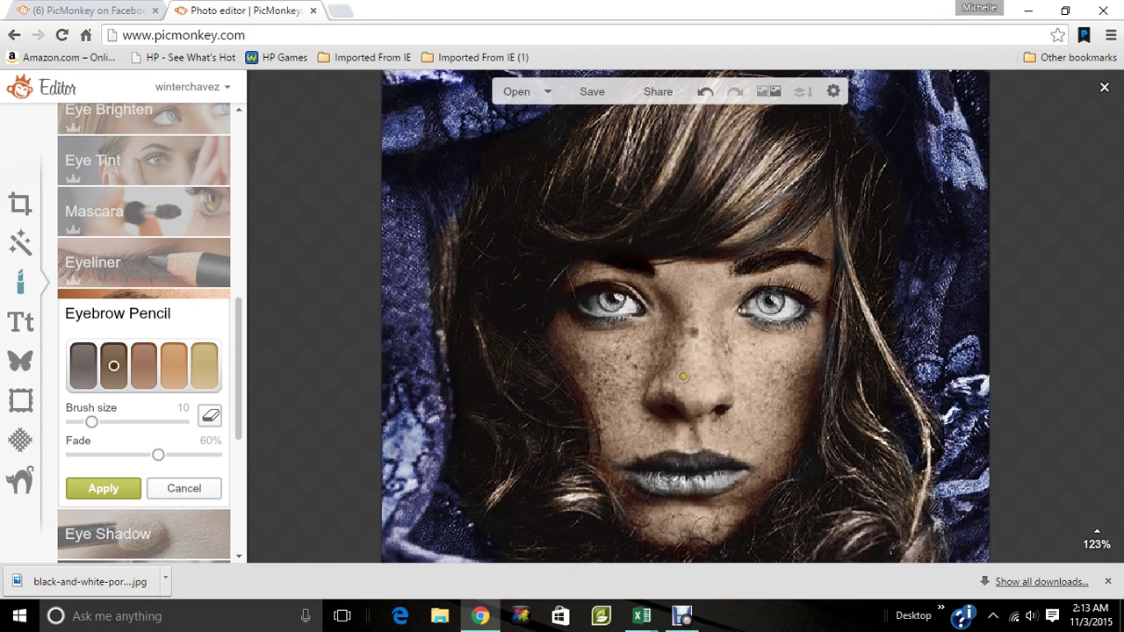
pyautogui.click(126, 488)
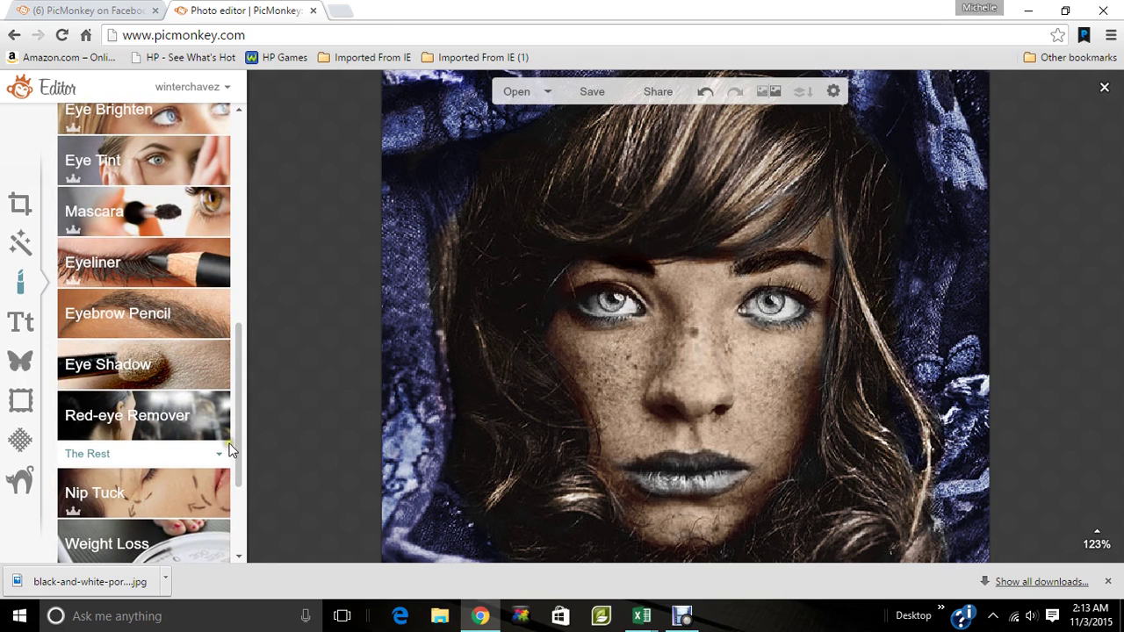
pyautogui.scroll(-2, 235, 439)
pyautogui.moveTo(242, 424)
pyautogui.mouseDown()
pyautogui.moveTo(271, 393)
pyautogui.moveTo(264, 267)
pyautogui.mouseUp()
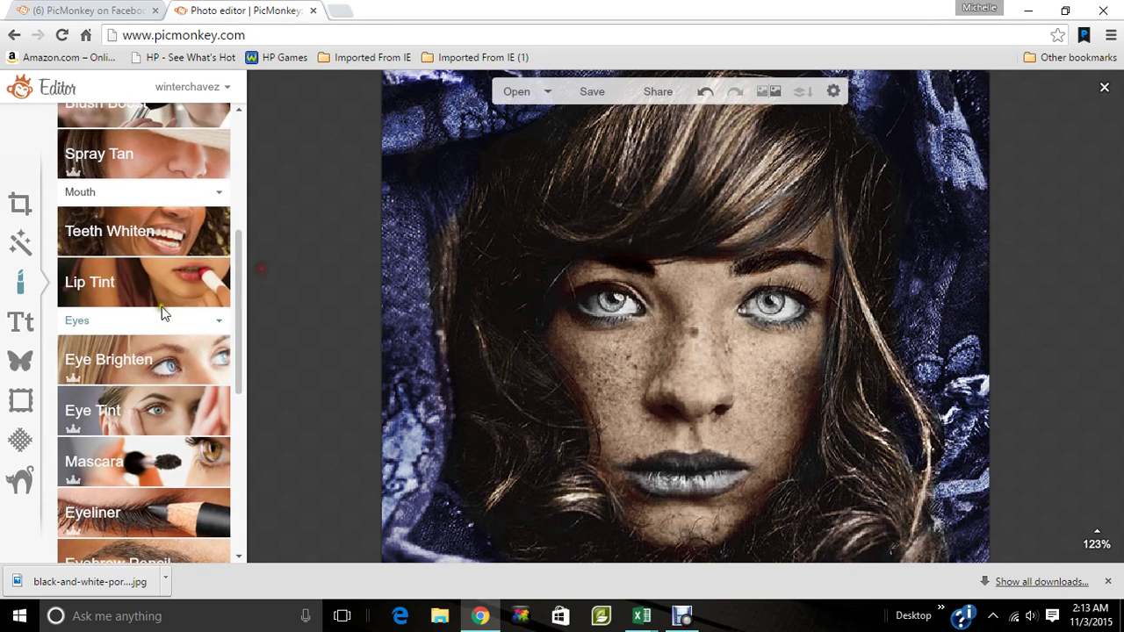
pyautogui.click(176, 274)
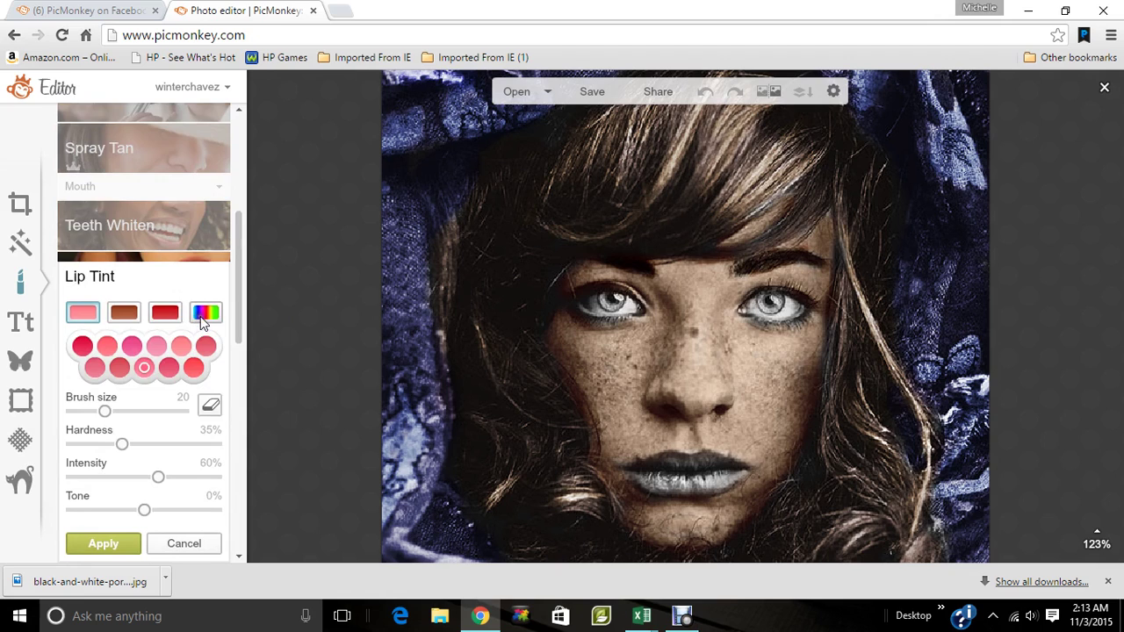
pyautogui.click(201, 320)
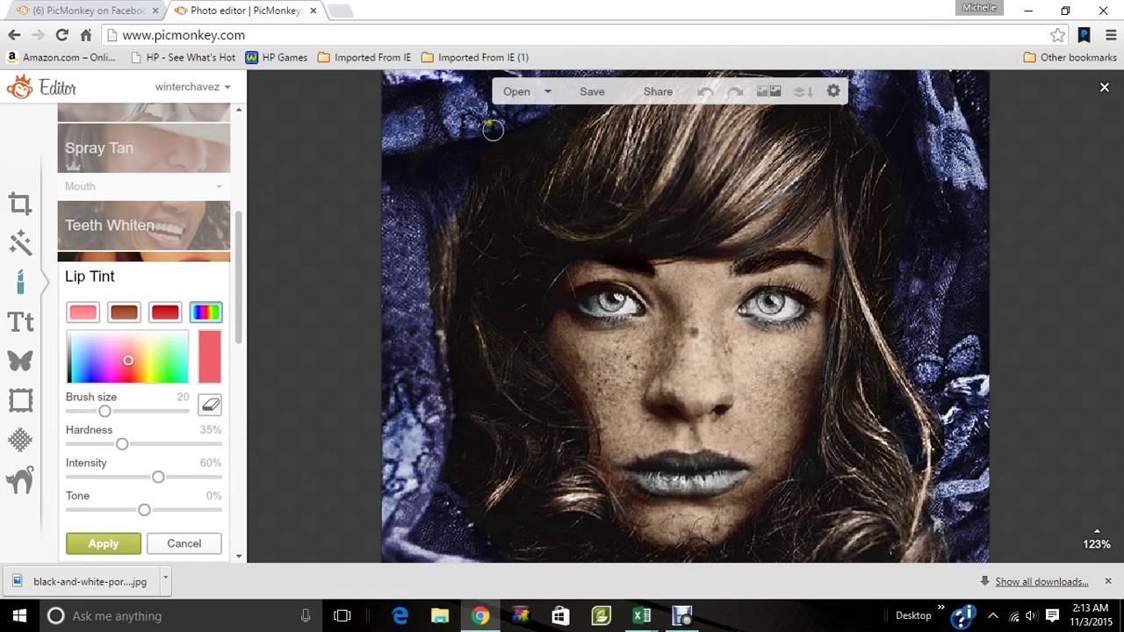
pyautogui.click(69, 445)
pyautogui.click(195, 543)
# - Paint the lips with Lip Tint in the coral shade of the brown palette, using brush size 20 and 35% hardness
pyautogui.click(199, 274)
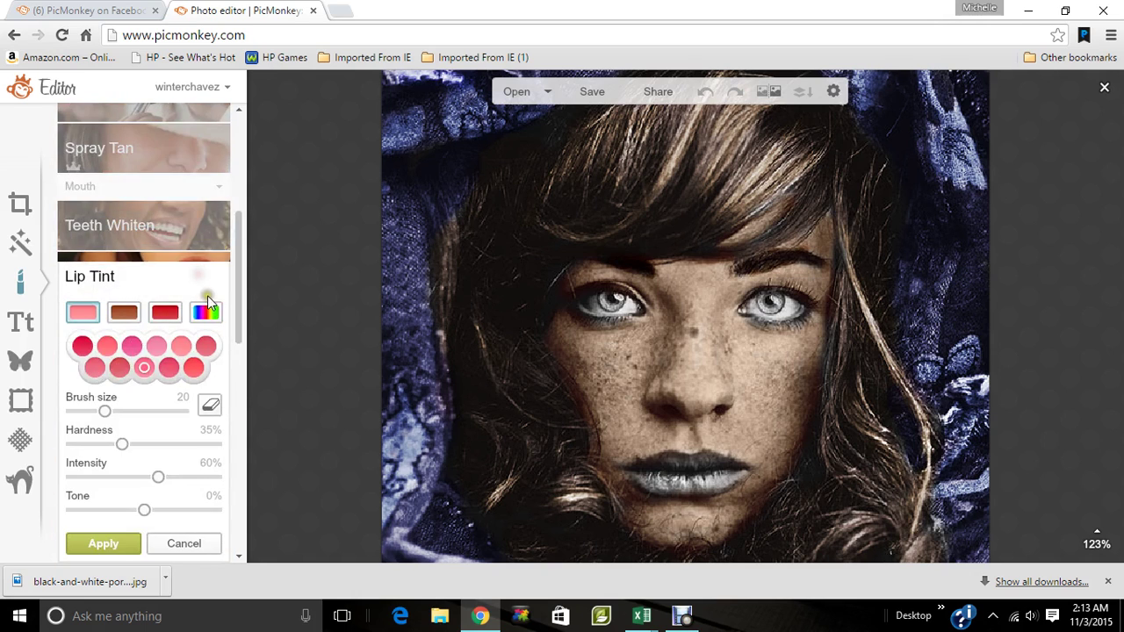
pyautogui.click(128, 316)
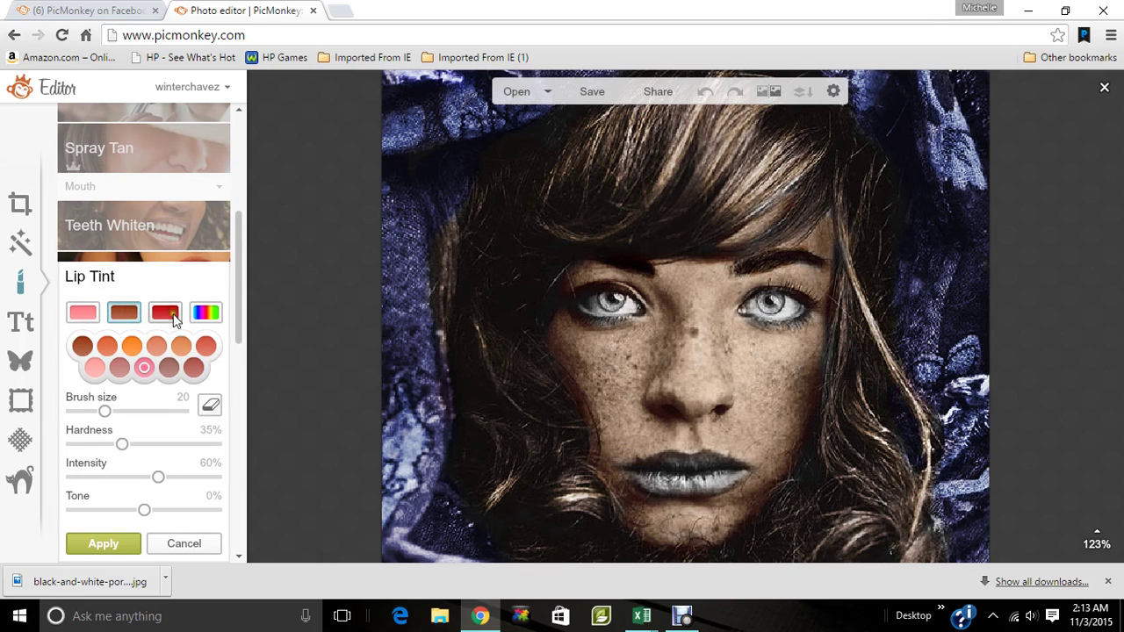
pyautogui.click(157, 345)
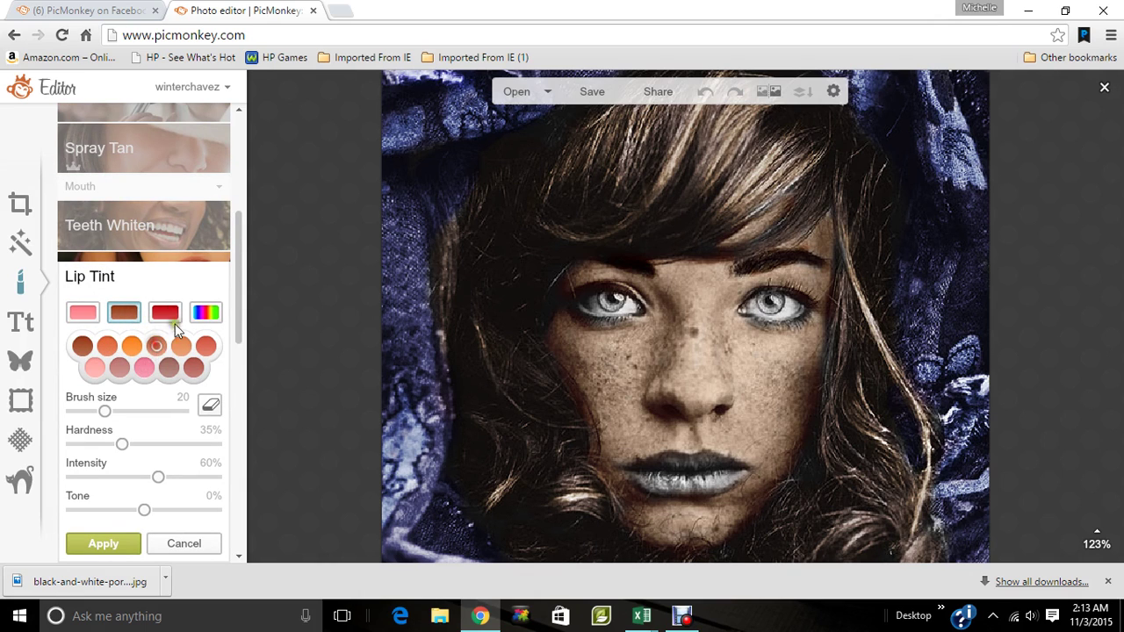
pyautogui.click(650, 479)
pyautogui.moveTo(651, 479)
pyautogui.mouseDown()
pyautogui.moveTo(735, 473)
pyautogui.moveTo(706, 458)
pyautogui.moveTo(698, 472)
pyautogui.moveTo(674, 462)
pyautogui.moveTo(636, 477)
pyautogui.moveTo(664, 487)
pyautogui.moveTo(741, 472)
pyautogui.moveTo(632, 474)
pyautogui.mouseUp()
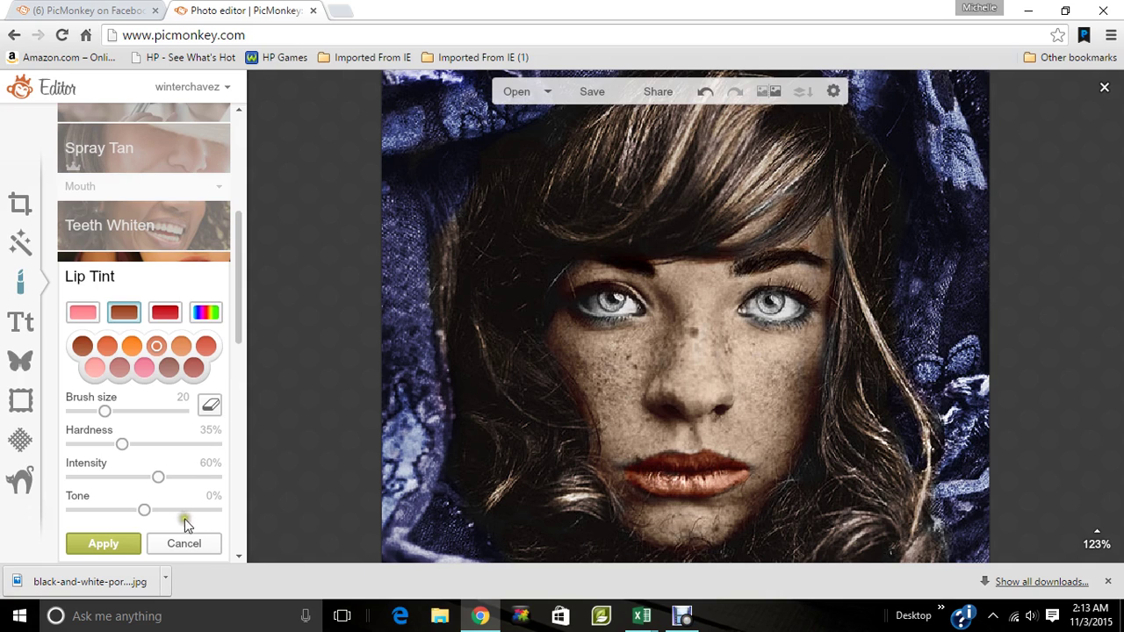
# - Soften the lip color with tone -23% and intensity 41%, and apply it
pyautogui.moveTo(147, 510); pyautogui.dragTo(126, 512)
pyautogui.moveTo(158, 477); pyautogui.dragTo(131, 477)
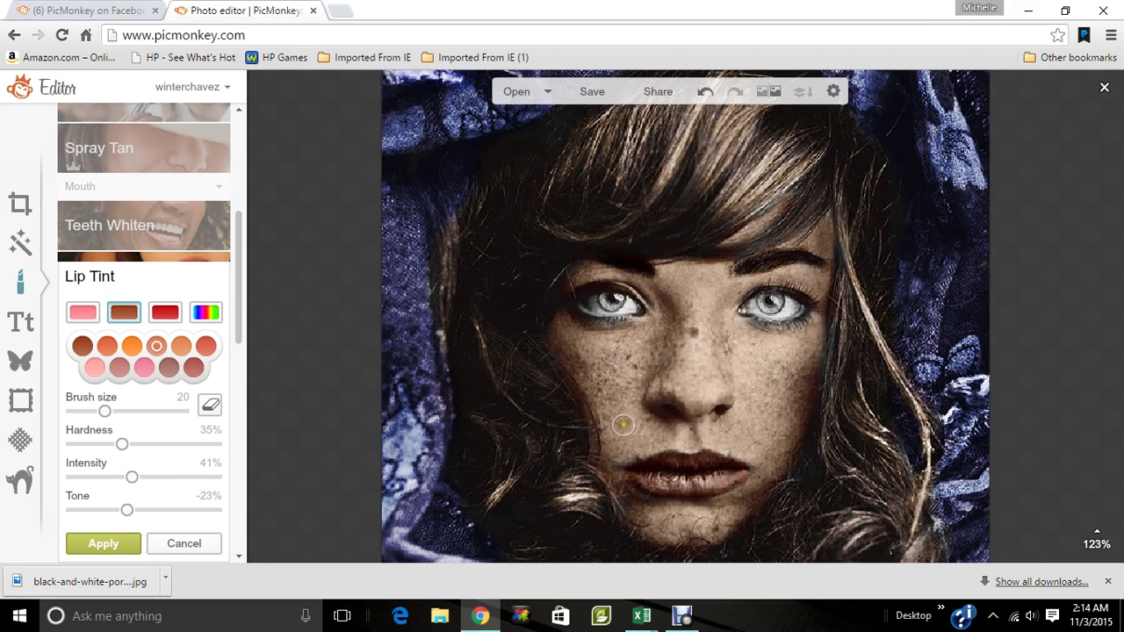
pyautogui.click(91, 543)
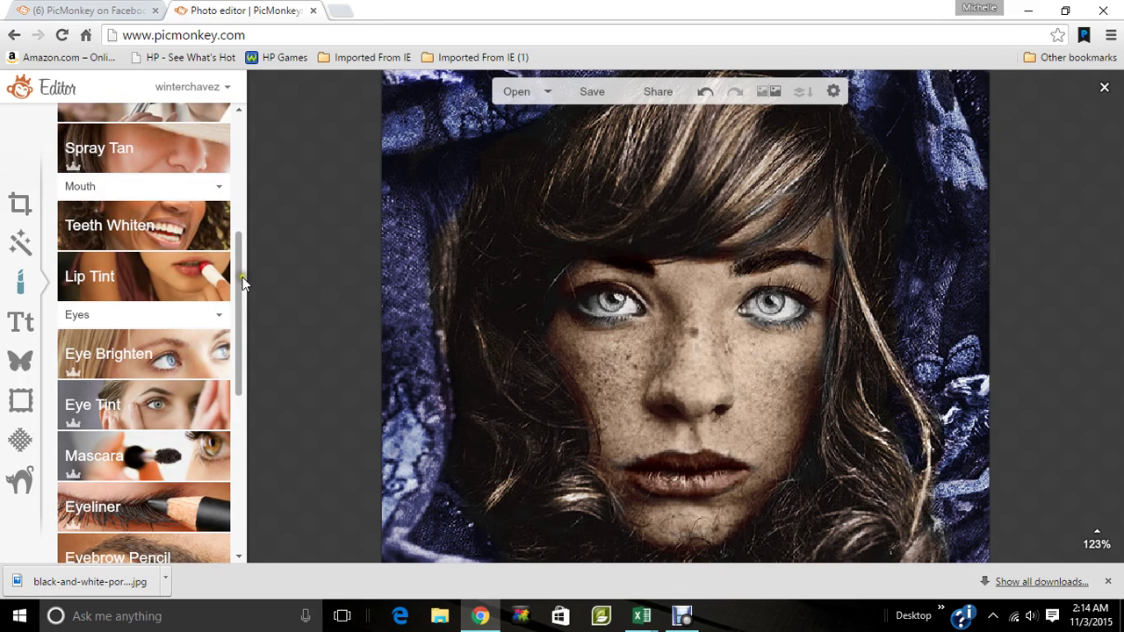
pyautogui.scroll(-1, 234, 307)
pyautogui.moveTo(233, 307); pyautogui.dragTo(239, 416)
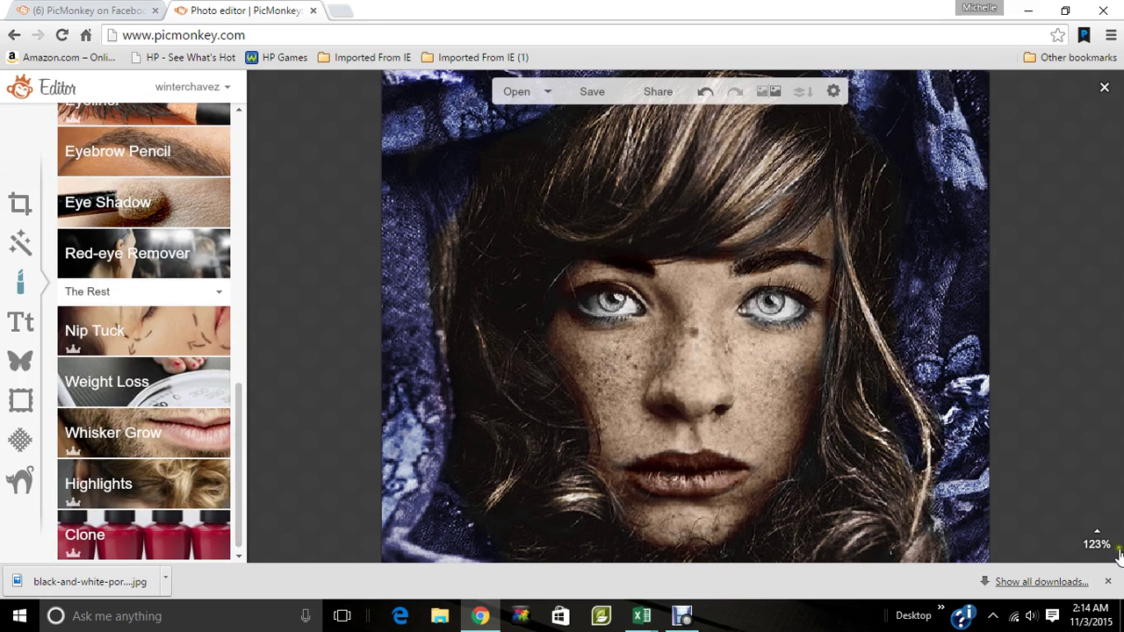
pyautogui.moveTo(1093, 509)
pyautogui.moveTo(1097, 482); pyautogui.dragTo(1098, 463)
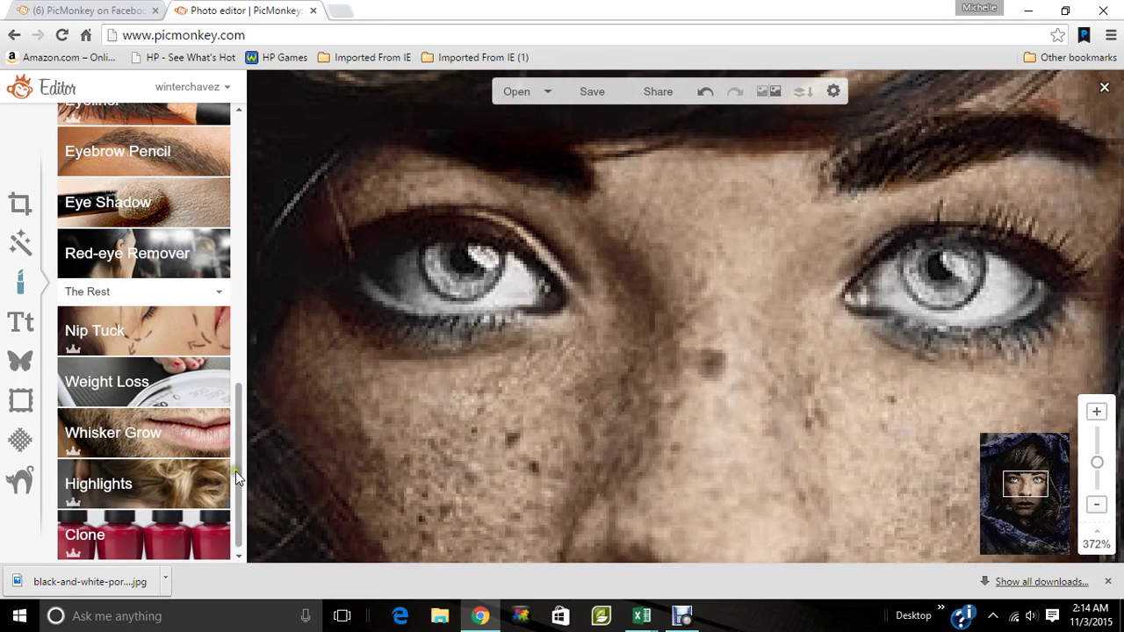
pyautogui.moveTo(236, 471); pyautogui.dragTo(261, 327)
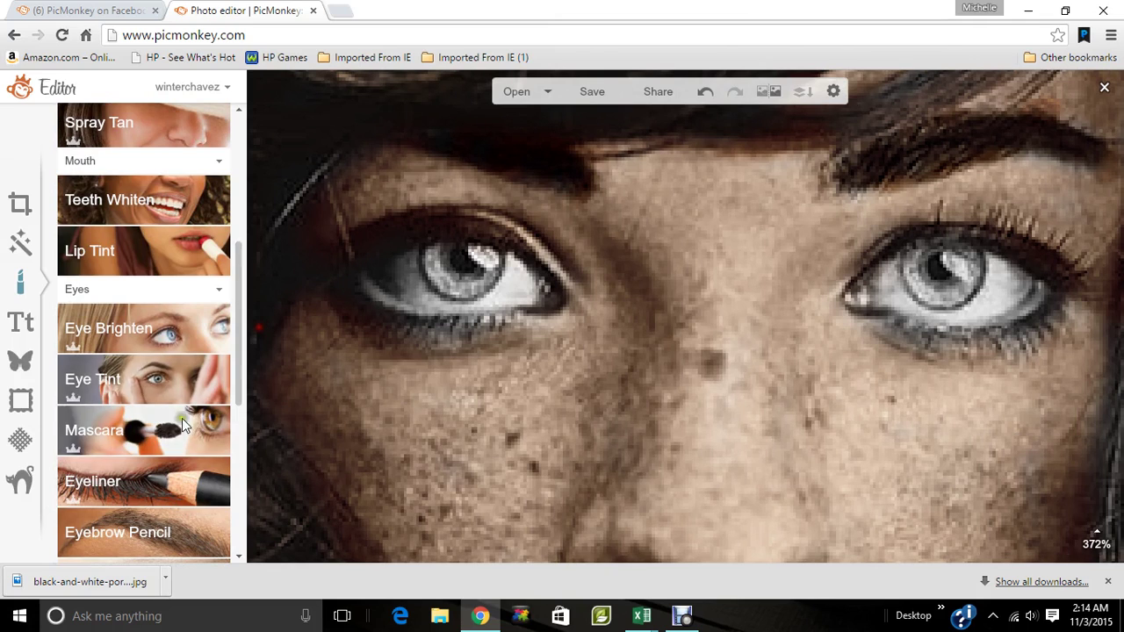
pyautogui.click(168, 384)
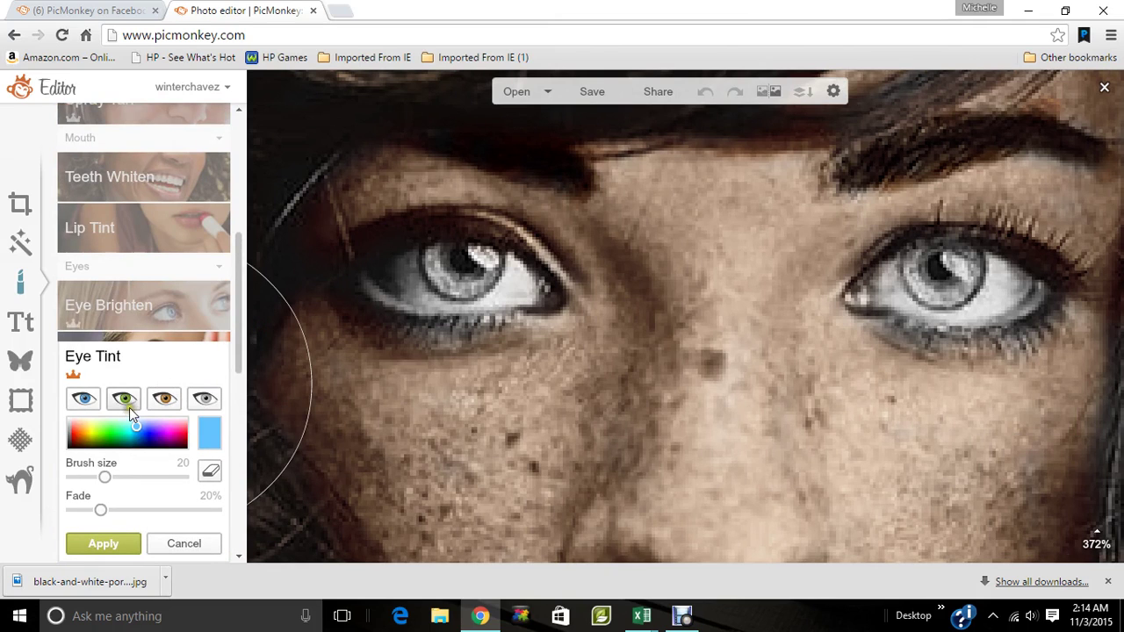
pyautogui.click(117, 438)
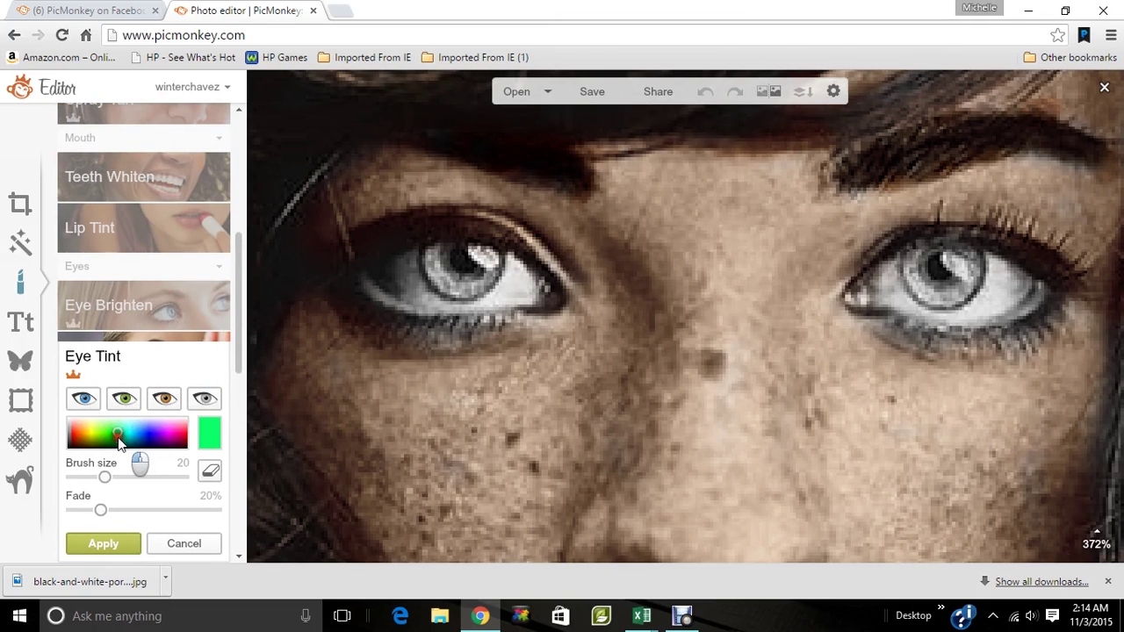
pyautogui.click(186, 544)
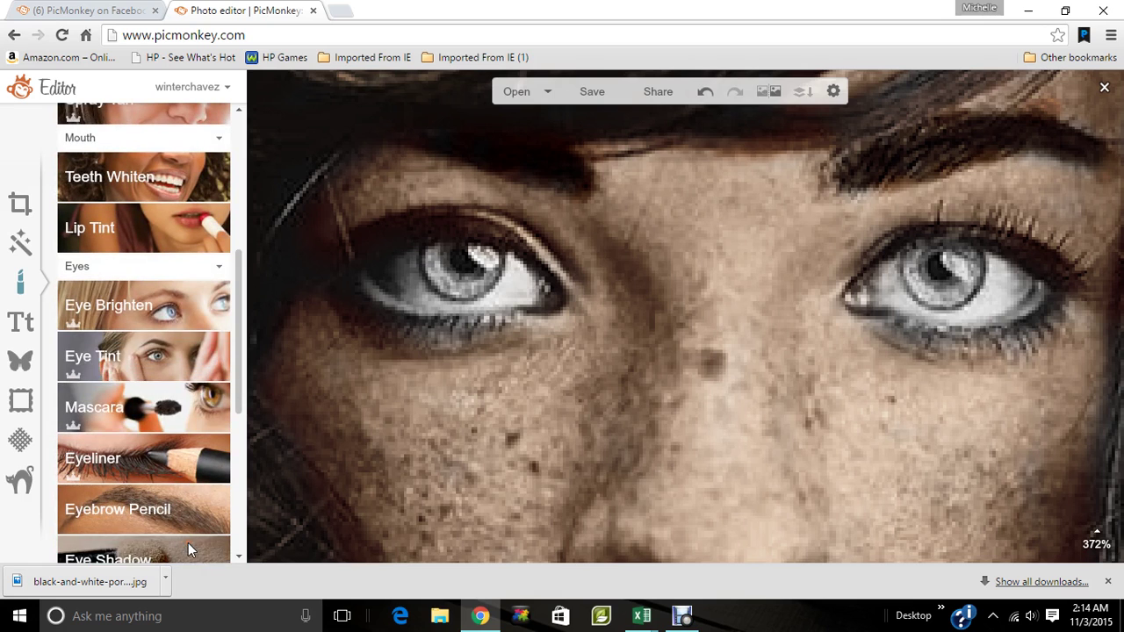
# - Paint around the pupils of both eyes with Lip Tint in a custom yellow-orange, using brush size 5 and 0% hardness
pyautogui.click(206, 248)
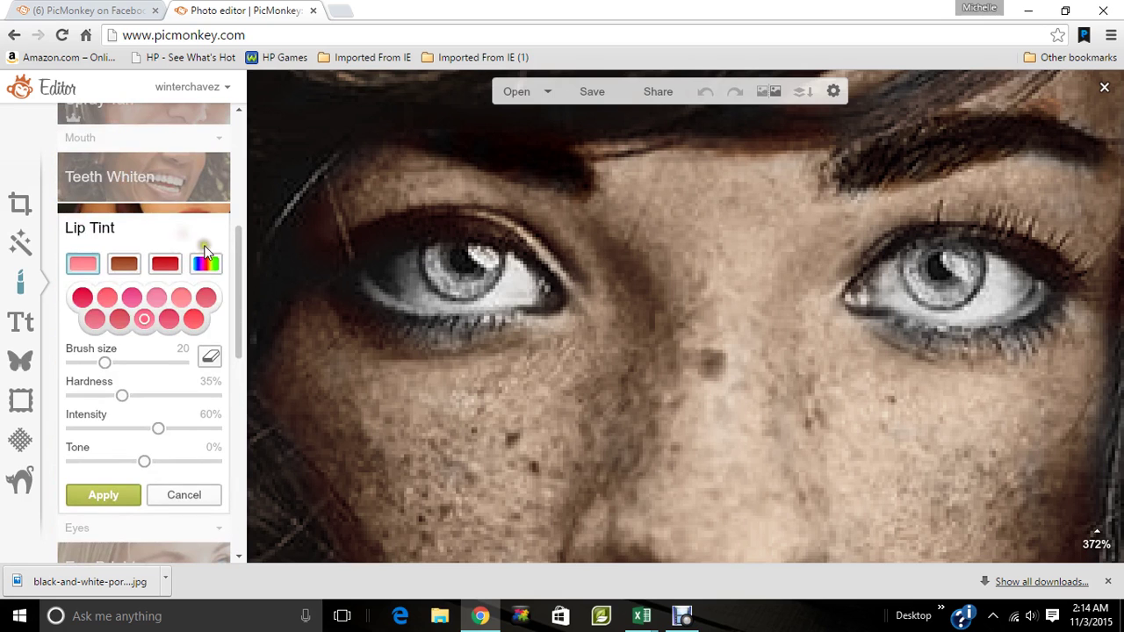
pyautogui.click(210, 266)
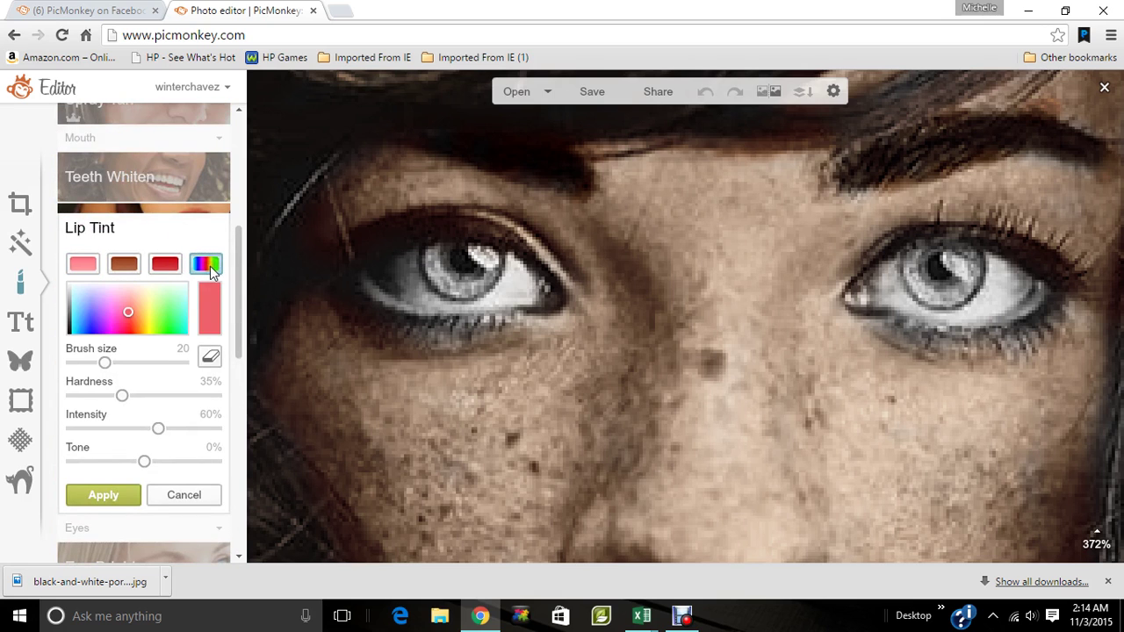
pyautogui.click(170, 317)
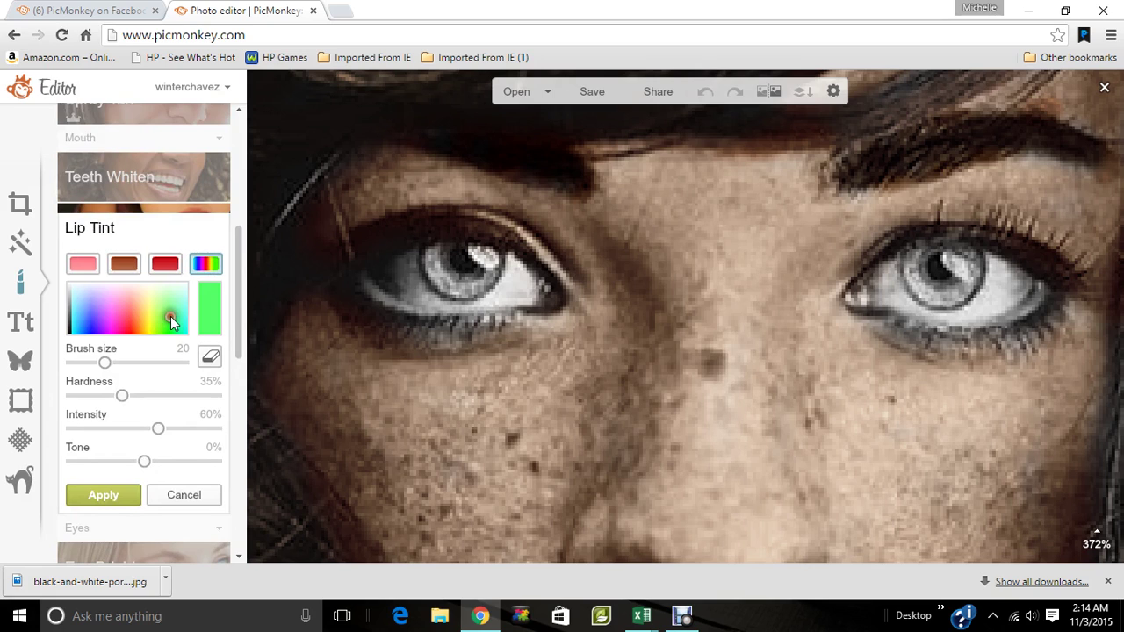
pyautogui.click(143, 320)
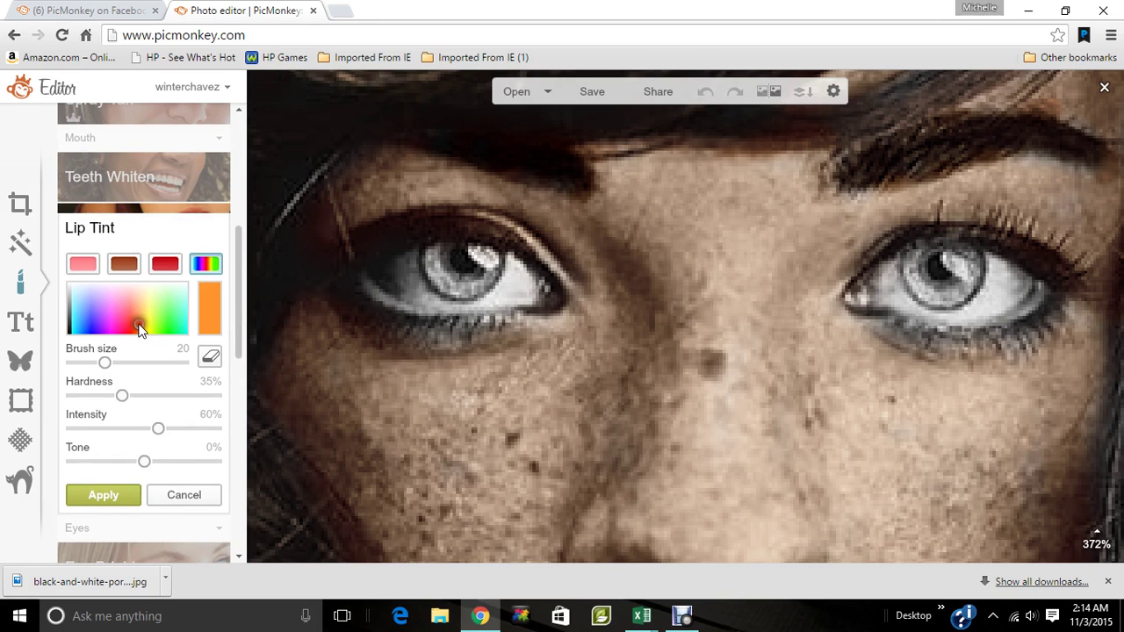
pyautogui.click(143, 321)
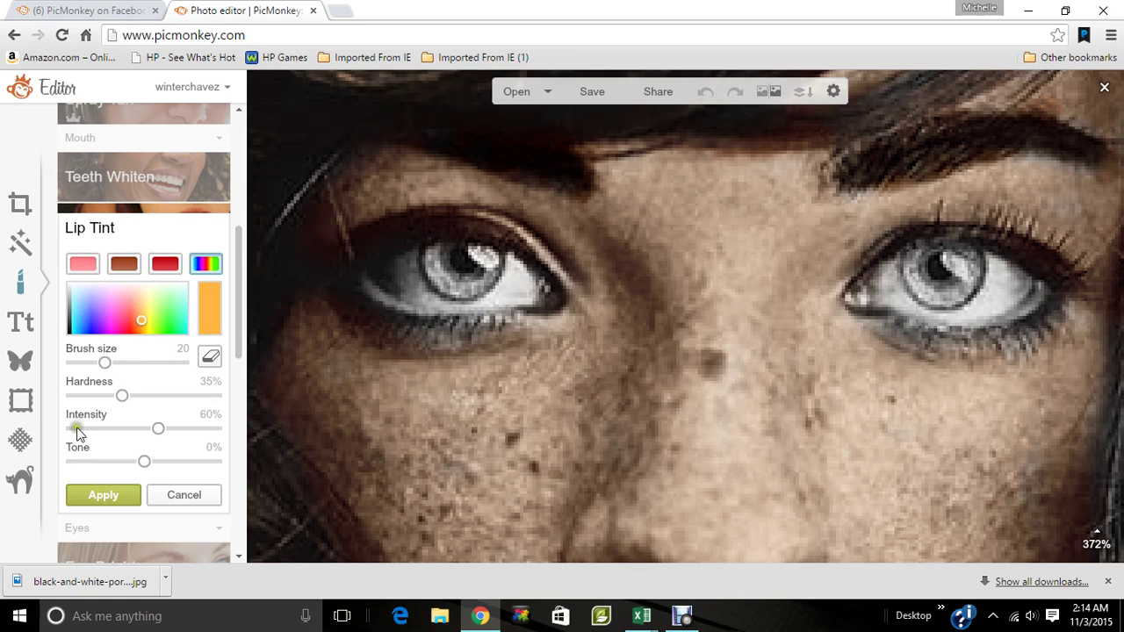
pyautogui.click(70, 398)
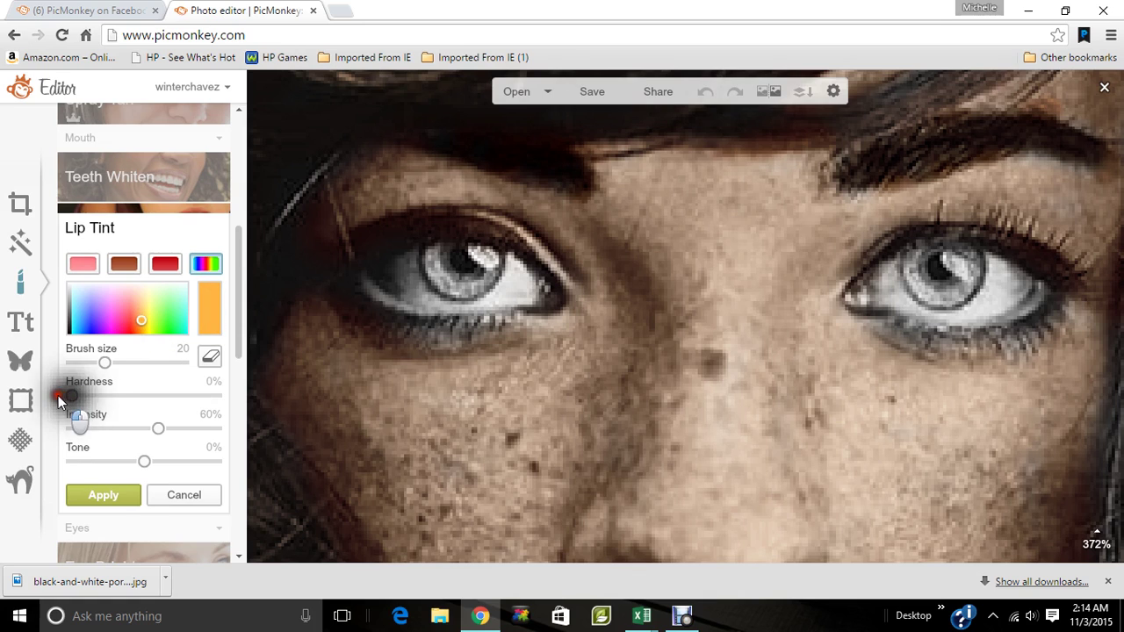
pyautogui.moveTo(97, 367); pyautogui.dragTo(82, 362)
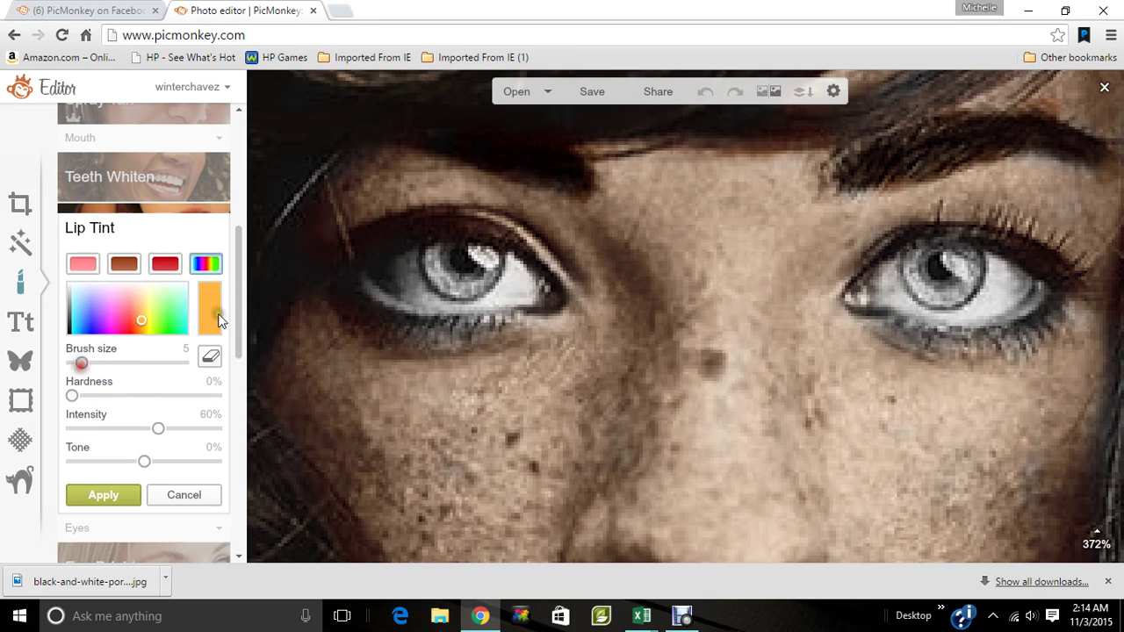
pyautogui.moveTo(446, 252)
pyautogui.mouseDown()
pyautogui.moveTo(478, 273)
pyautogui.moveTo(492, 254)
pyautogui.moveTo(449, 257)
pyautogui.mouseUp()
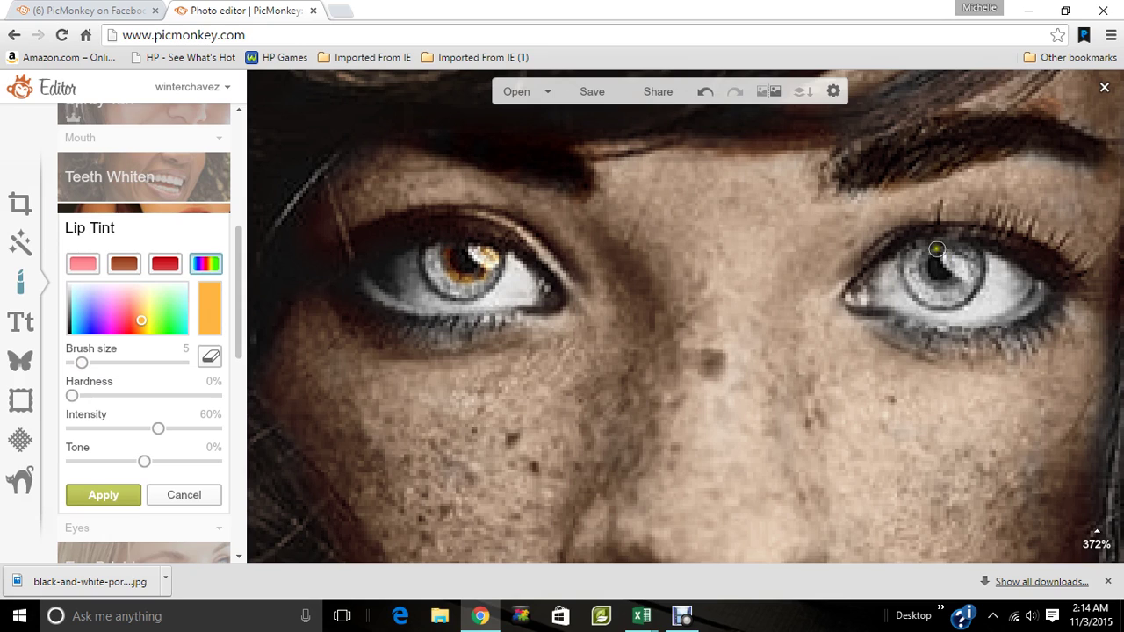
pyautogui.moveTo(928, 256)
pyautogui.mouseDown()
pyautogui.moveTo(927, 274)
pyautogui.moveTo(944, 283)
pyautogui.moveTo(961, 269)
pyautogui.moveTo(955, 252)
pyautogui.mouseUp()
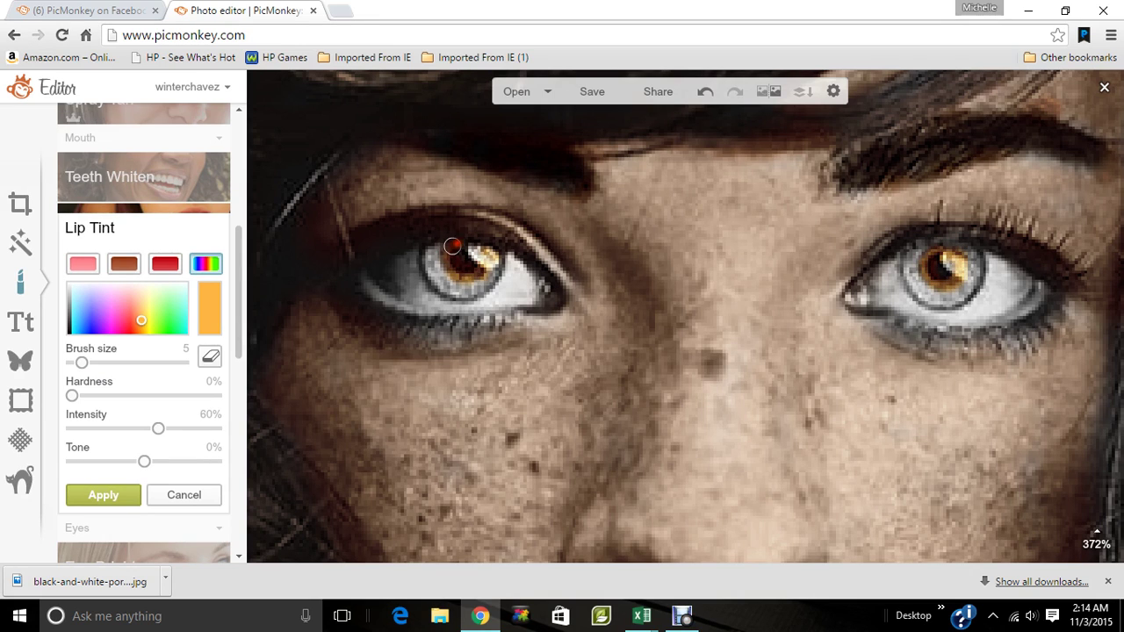
# - Erase stray orange around the pupils, set the tone to -31% and the intensity to 32%, and apply
pyautogui.click(210, 356)
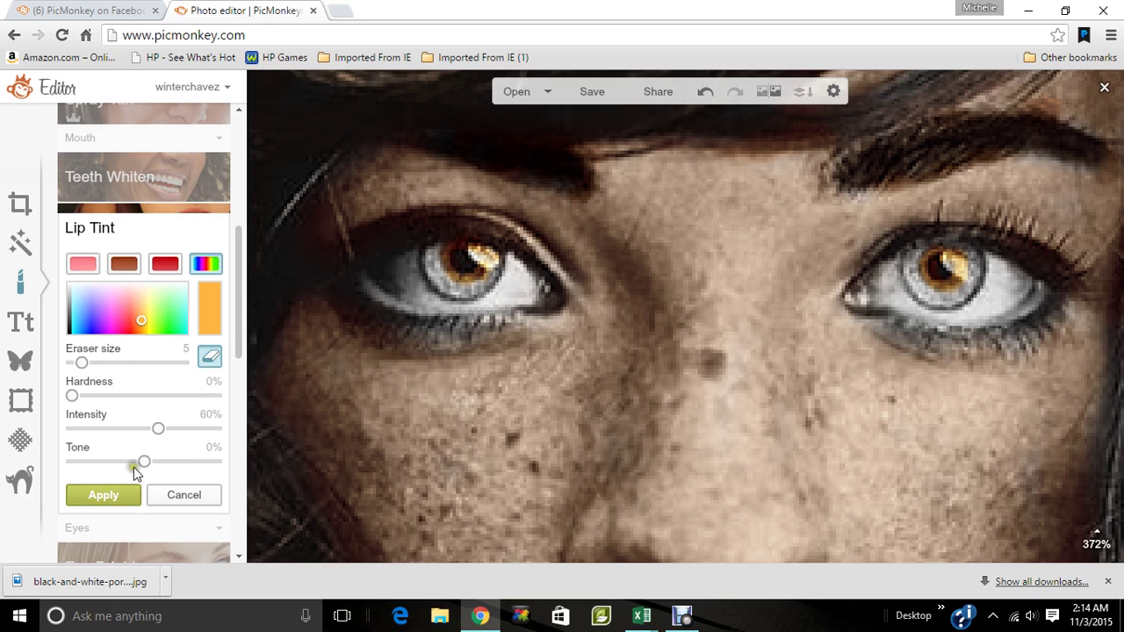
pyautogui.moveTo(122, 464); pyautogui.dragTo(119, 433)
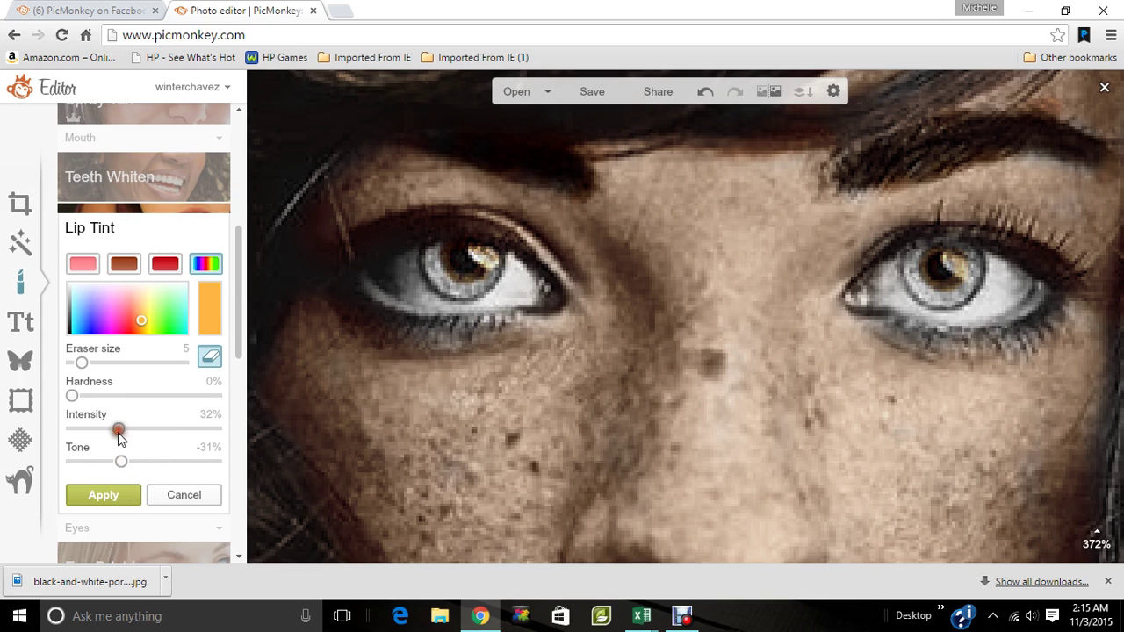
pyautogui.click(123, 495)
# - Paint both irises in a custom green Lip Tint with brush size 5 and 0% hardness, and set tone to -53% and intensity to 17%
pyautogui.click(175, 229)
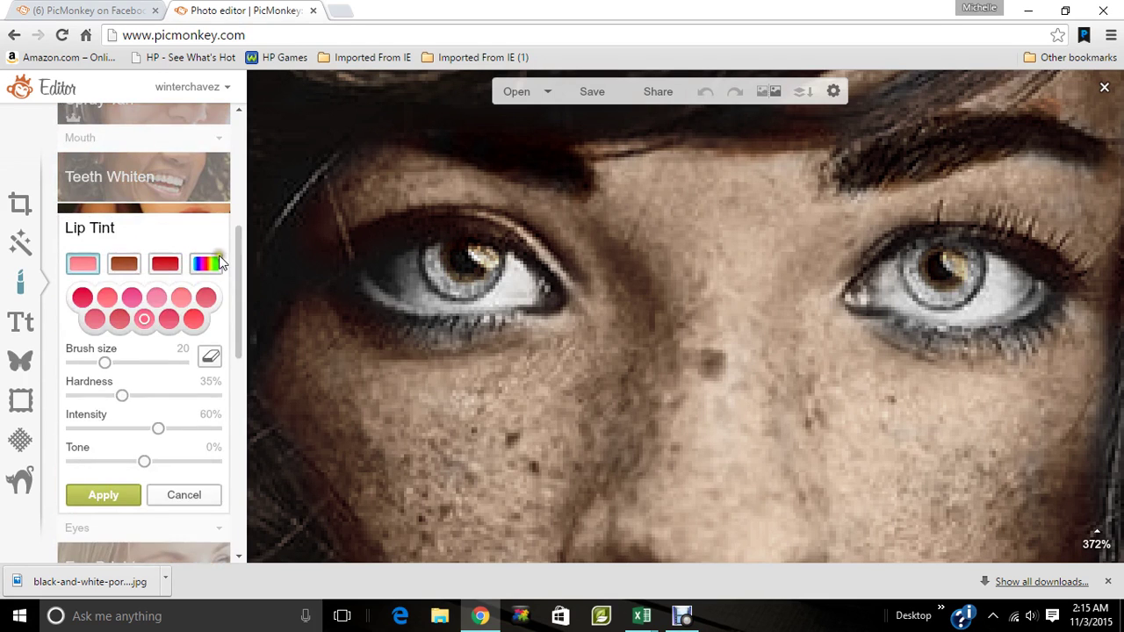
pyautogui.click(217, 266)
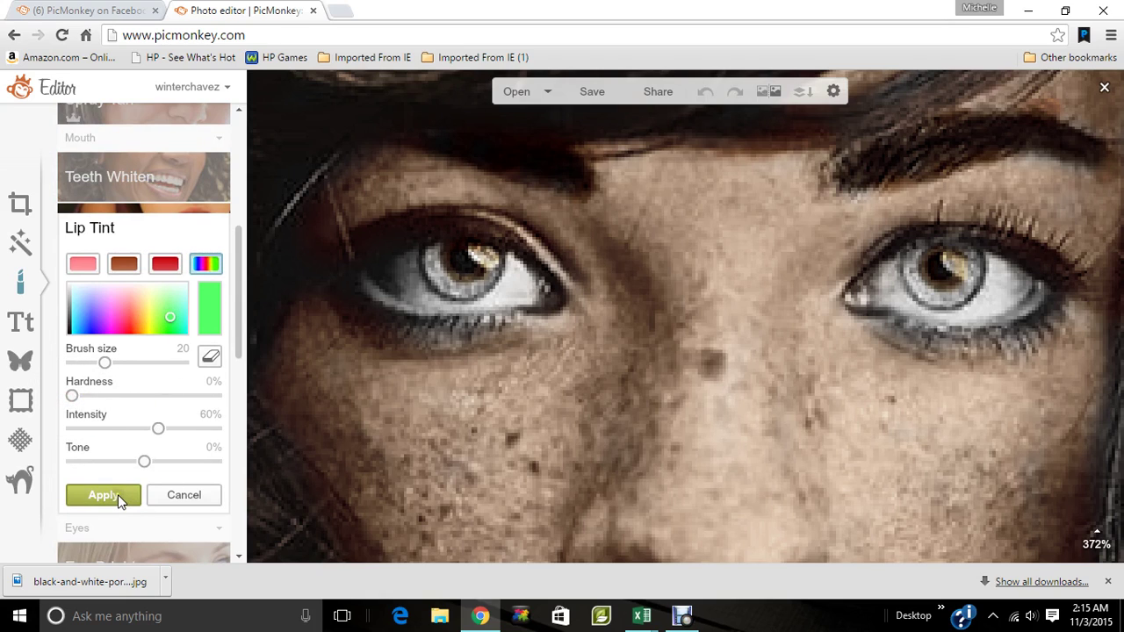
pyautogui.moveTo(102, 367); pyautogui.dragTo(79, 364)
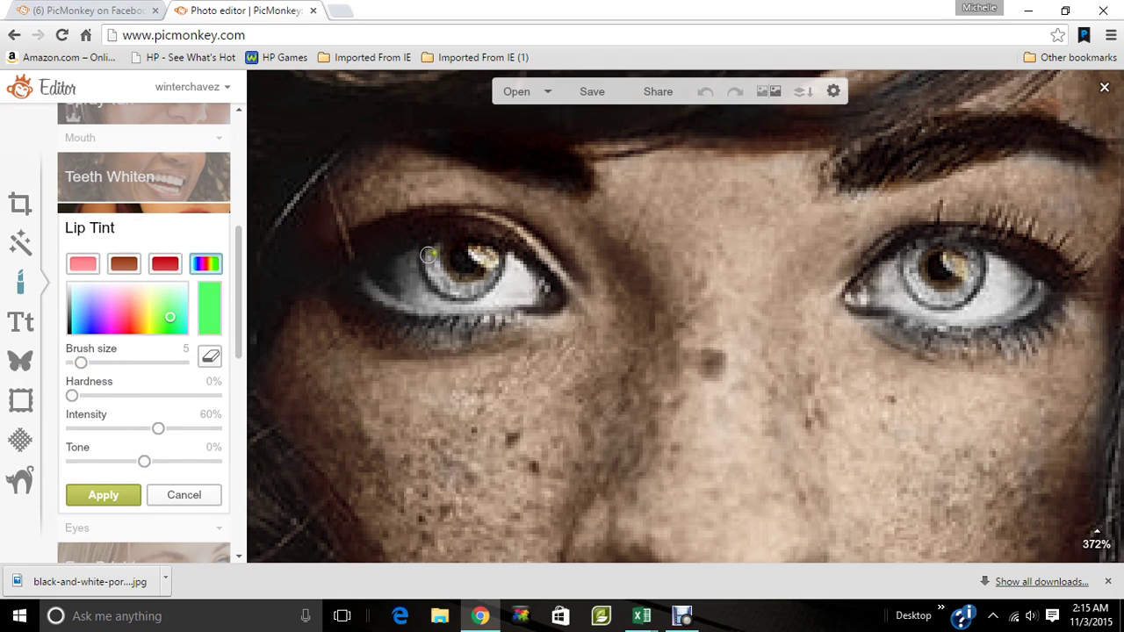
pyautogui.moveTo(436, 252)
pyautogui.mouseDown()
pyautogui.moveTo(459, 295)
pyautogui.moveTo(502, 256)
pyautogui.moveTo(464, 283)
pyautogui.moveTo(450, 284)
pyautogui.moveTo(436, 249)
pyautogui.mouseUp()
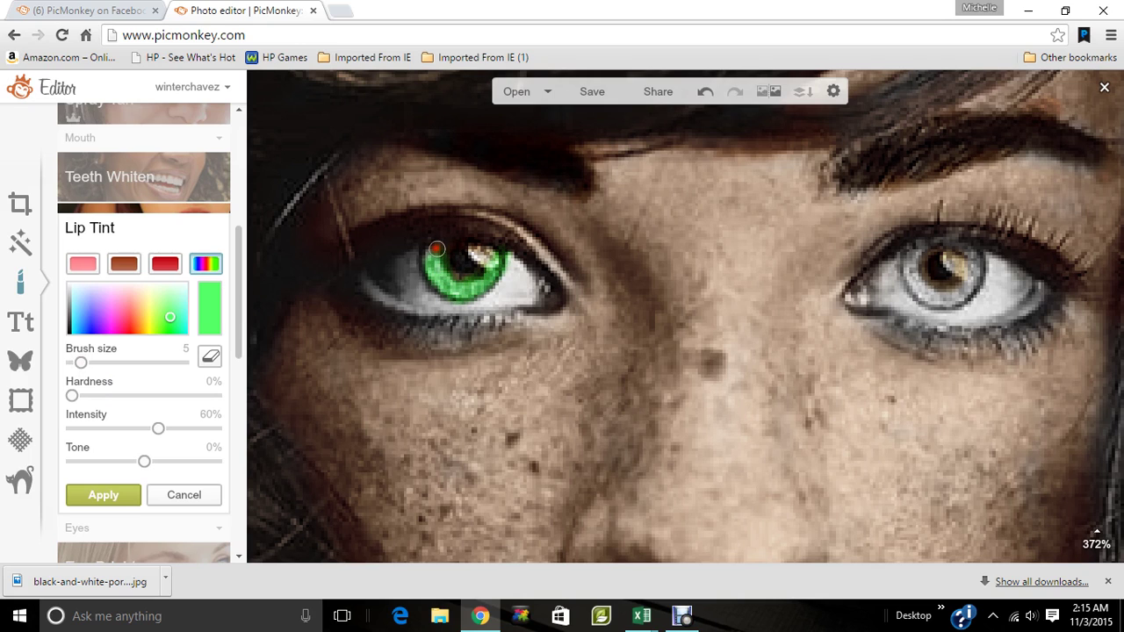
pyautogui.moveTo(912, 255)
pyautogui.mouseDown()
pyautogui.moveTo(937, 301)
pyautogui.moveTo(959, 295)
pyautogui.moveTo(976, 268)
pyautogui.moveTo(969, 251)
pyautogui.moveTo(942, 237)
pyautogui.moveTo(917, 255)
pyautogui.moveTo(912, 271)
pyautogui.moveTo(942, 301)
pyautogui.mouseUp()
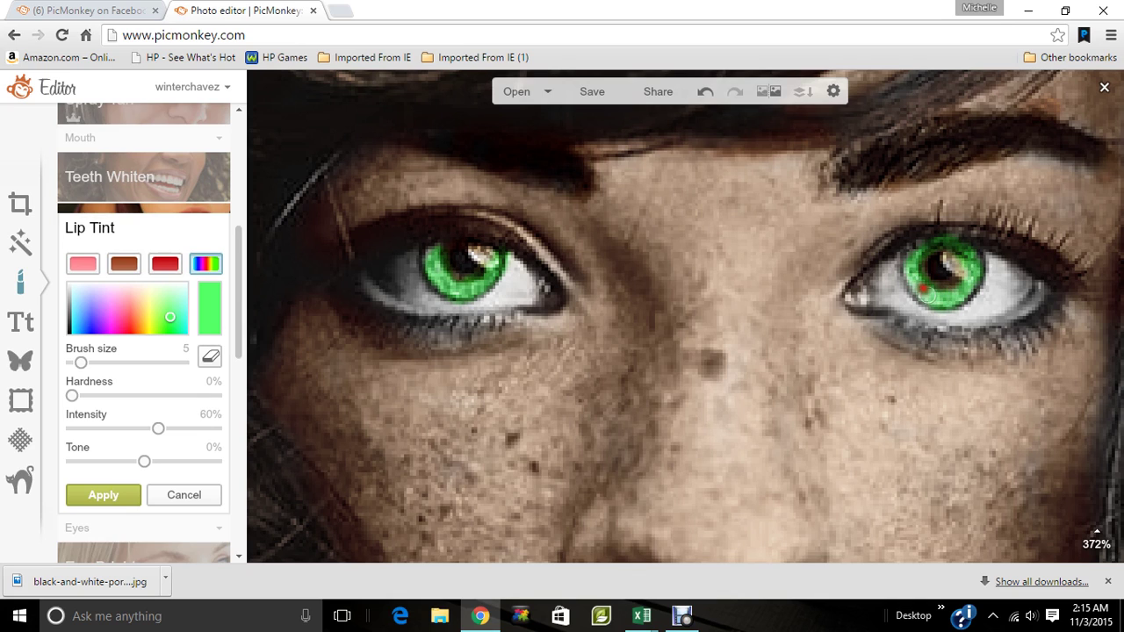
pyautogui.click(210, 356)
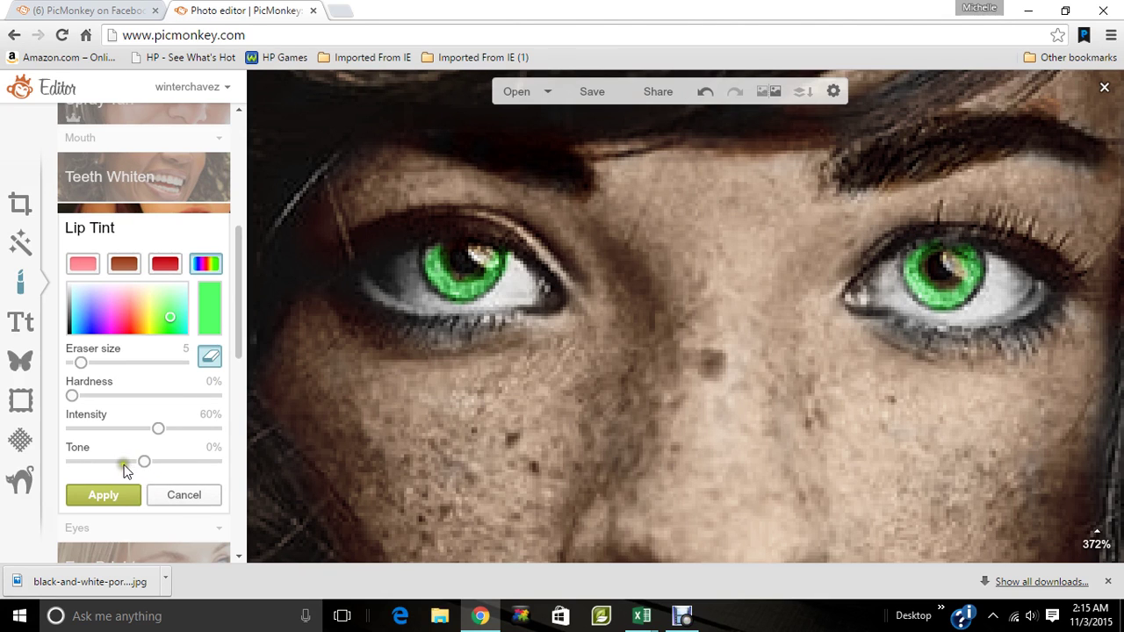
pyautogui.moveTo(124, 469); pyautogui.dragTo(98, 431)
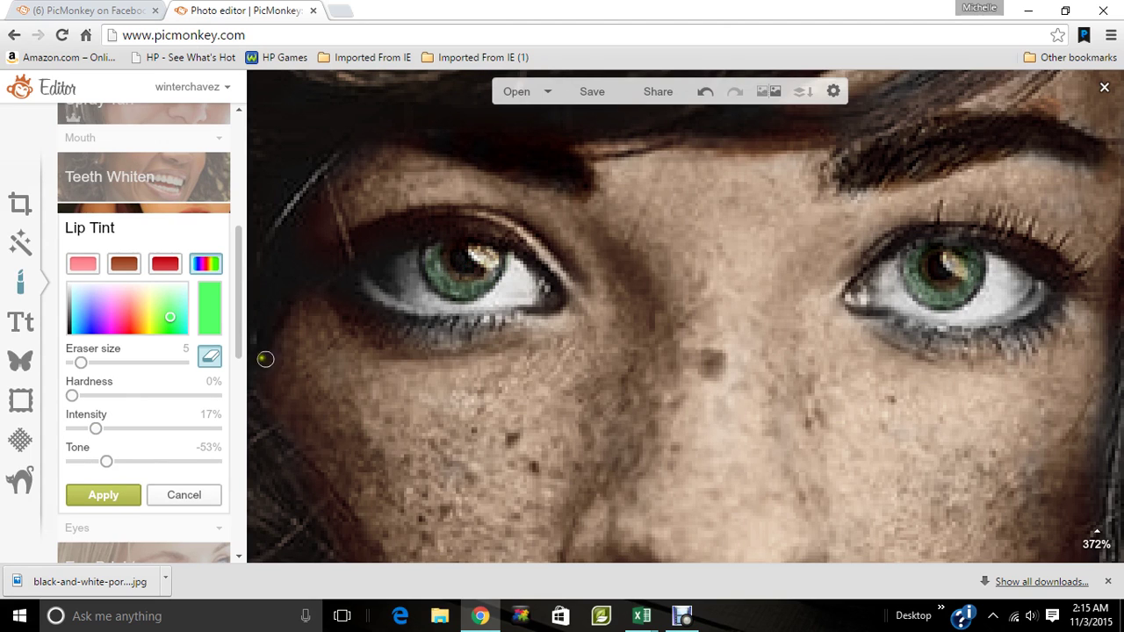
# - Paint a green stroke below the eye on the picture's right side, erase it, and apply the green iris tint
pyautogui.click(209, 356)
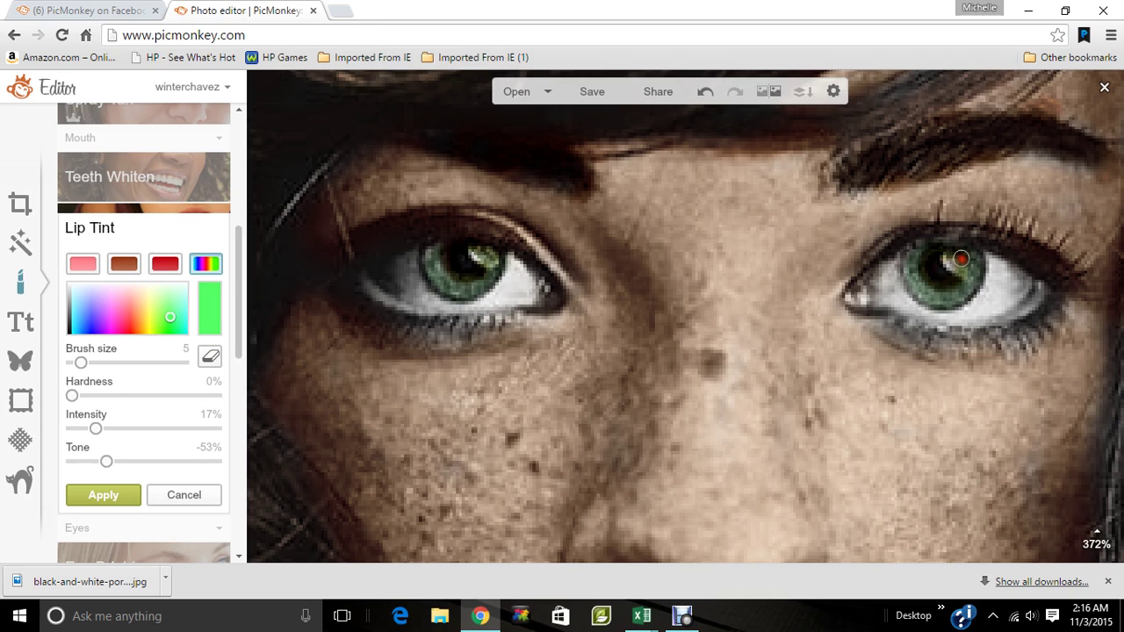
pyautogui.moveTo(938, 323); pyautogui.dragTo(885, 358)
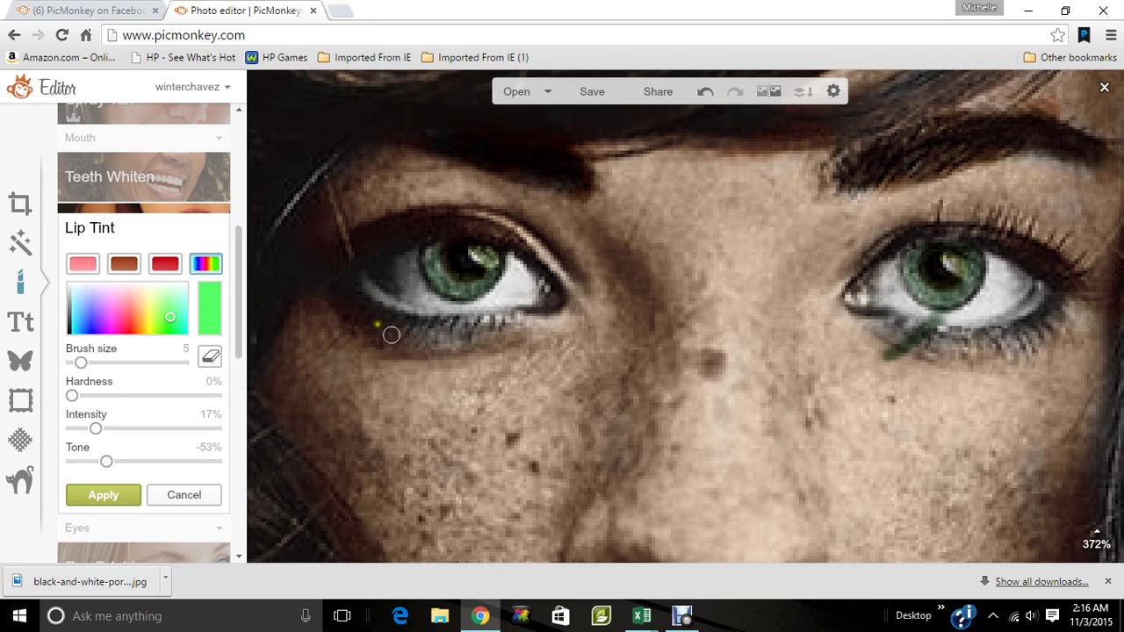
pyautogui.click(209, 356)
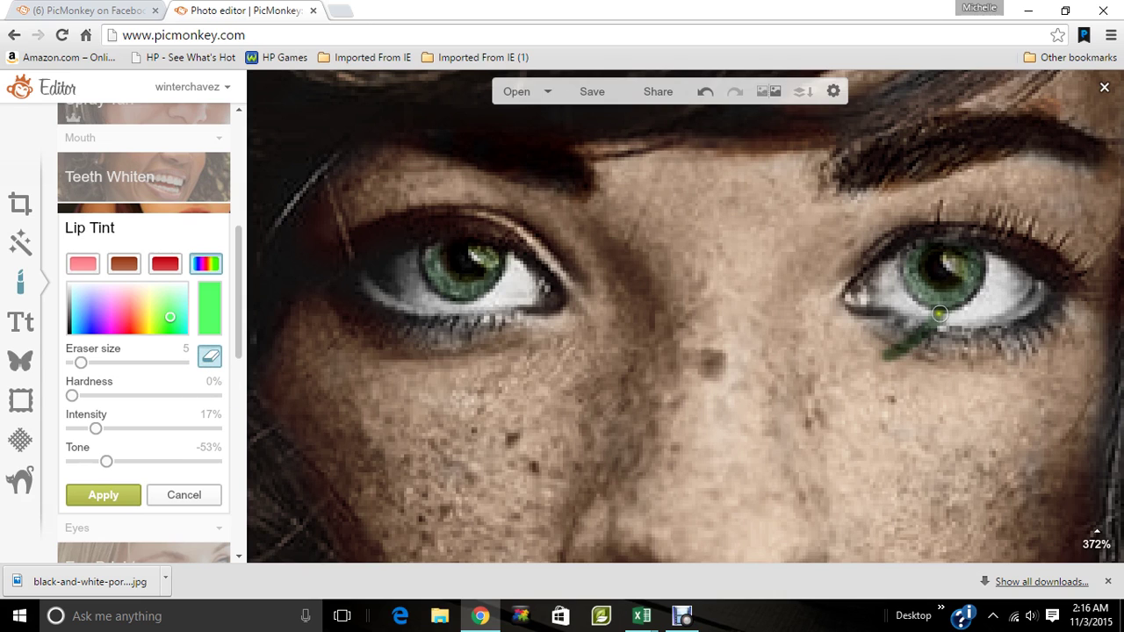
pyautogui.moveTo(938, 313)
pyautogui.mouseDown()
pyautogui.moveTo(886, 359)
pyautogui.moveTo(922, 324)
pyautogui.mouseUp()
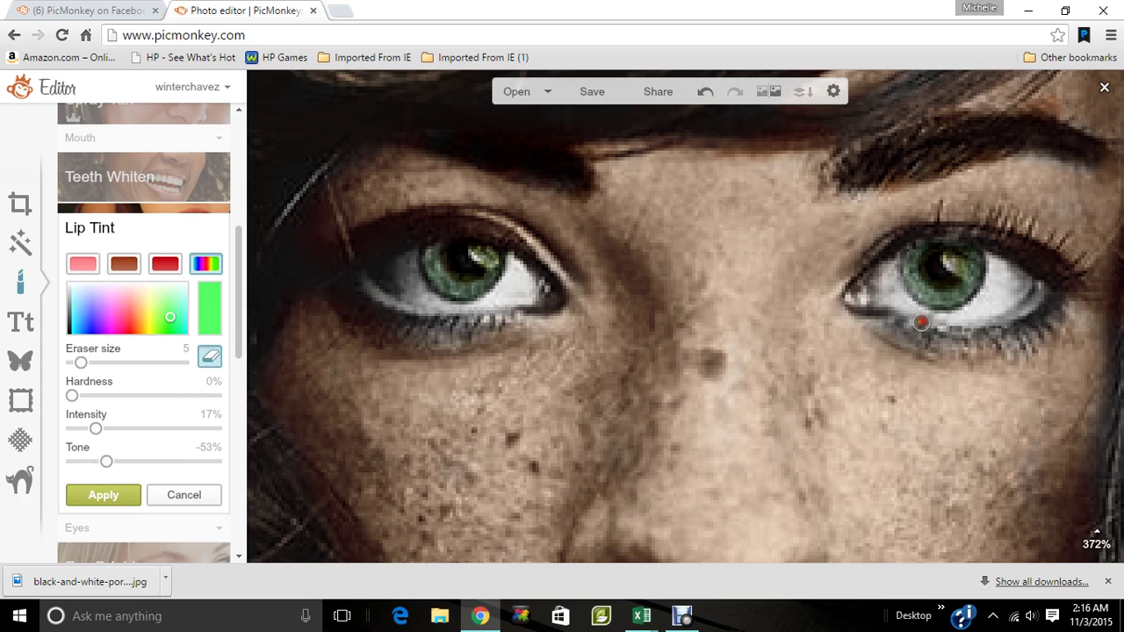
pyautogui.click(130, 496)
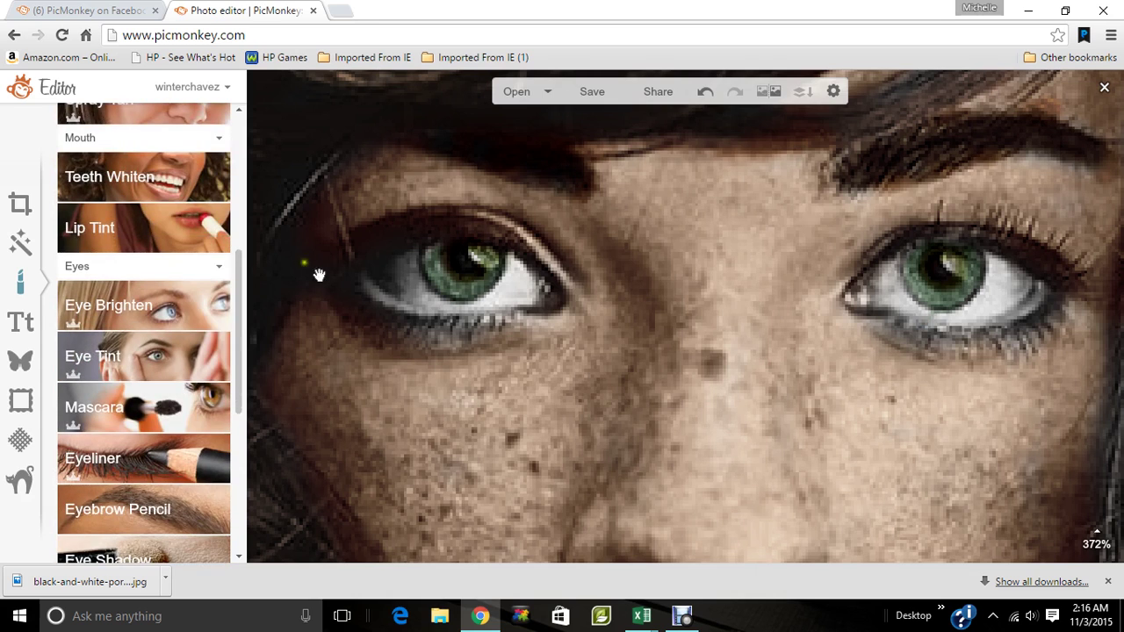
# - Paint the outer rims of both irises with Lip Tint in a custom orange, using brush size 4 and 0% hardness
pyautogui.click(173, 246)
pyautogui.click(205, 266)
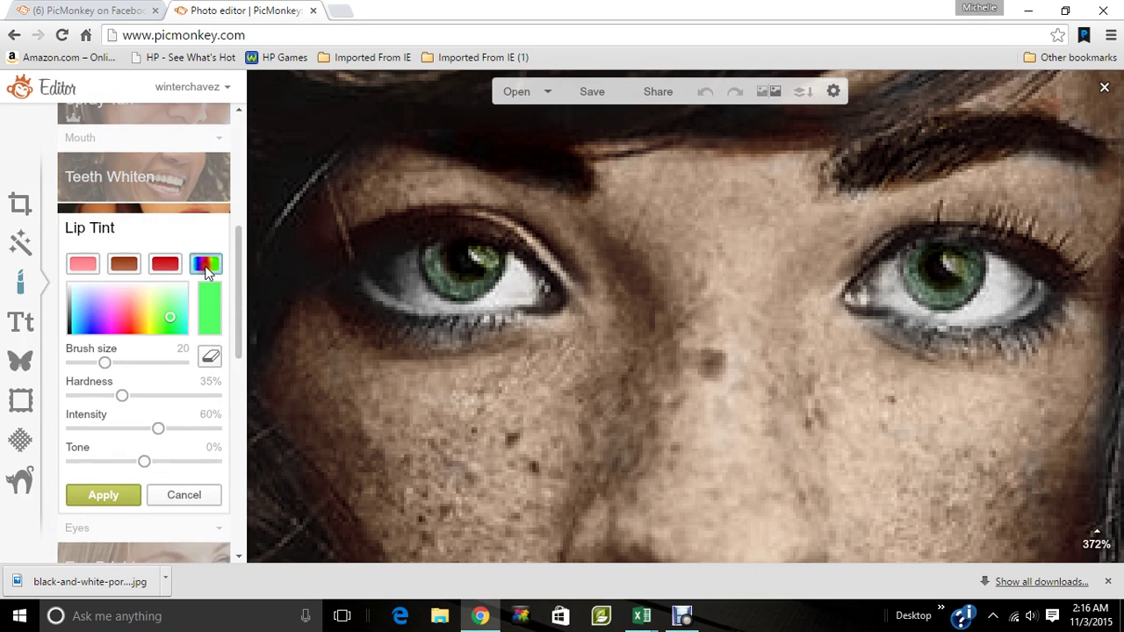
pyautogui.click(146, 318)
pyautogui.click(141, 319)
pyautogui.click(71, 395)
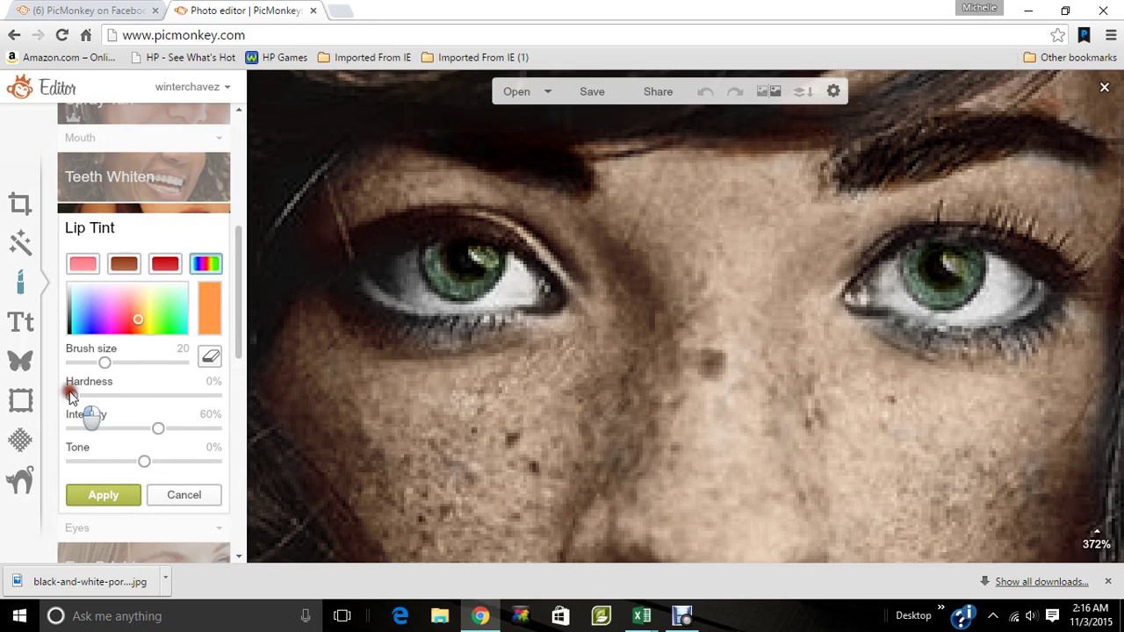
pyautogui.click(73, 364)
pyautogui.moveTo(73, 366); pyautogui.dragTo(78, 367)
pyautogui.moveTo(438, 292)
pyautogui.mouseDown()
pyautogui.moveTo(485, 293)
pyautogui.moveTo(516, 241)
pyautogui.mouseUp()
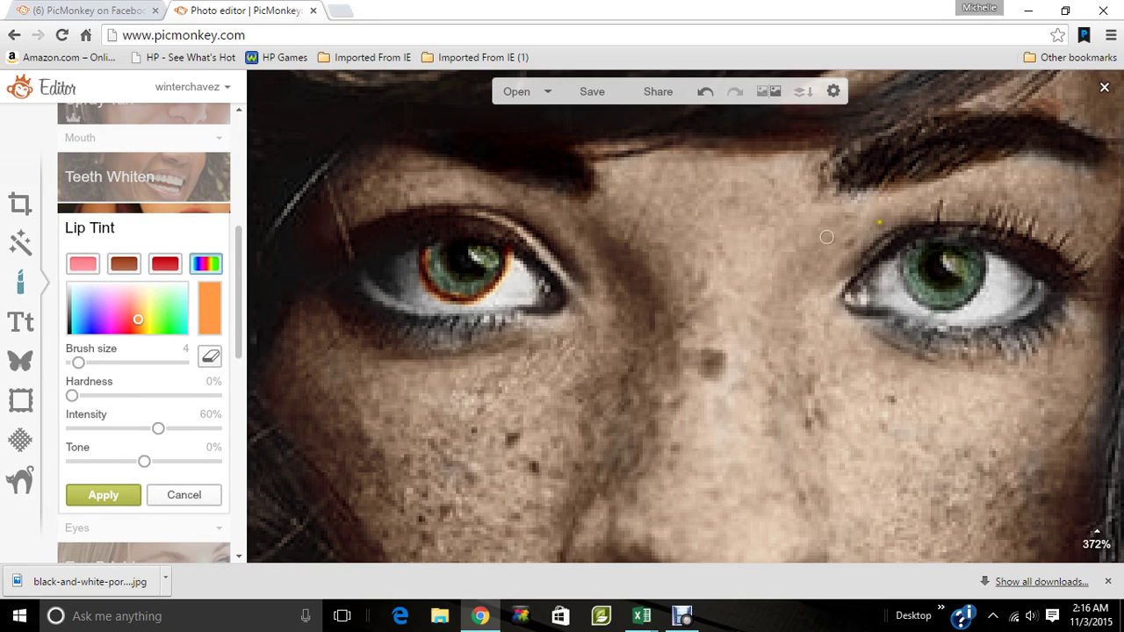
pyautogui.moveTo(903, 257)
pyautogui.mouseDown()
pyautogui.moveTo(898, 280)
pyautogui.moveTo(927, 309)
pyautogui.moveTo(992, 271)
pyautogui.moveTo(995, 255)
pyautogui.moveTo(980, 249)
pyautogui.mouseUp()
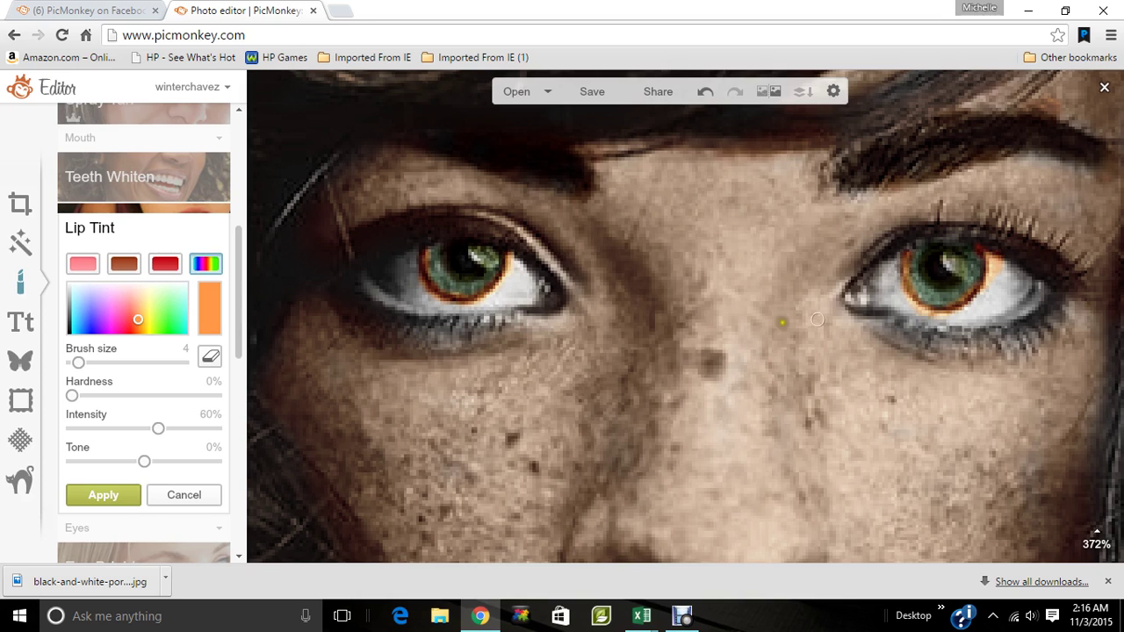
# - Set the orange tint's tone to -59% and intensity to 46%, and erase the stray orange around both irises
pyautogui.click(83, 464)
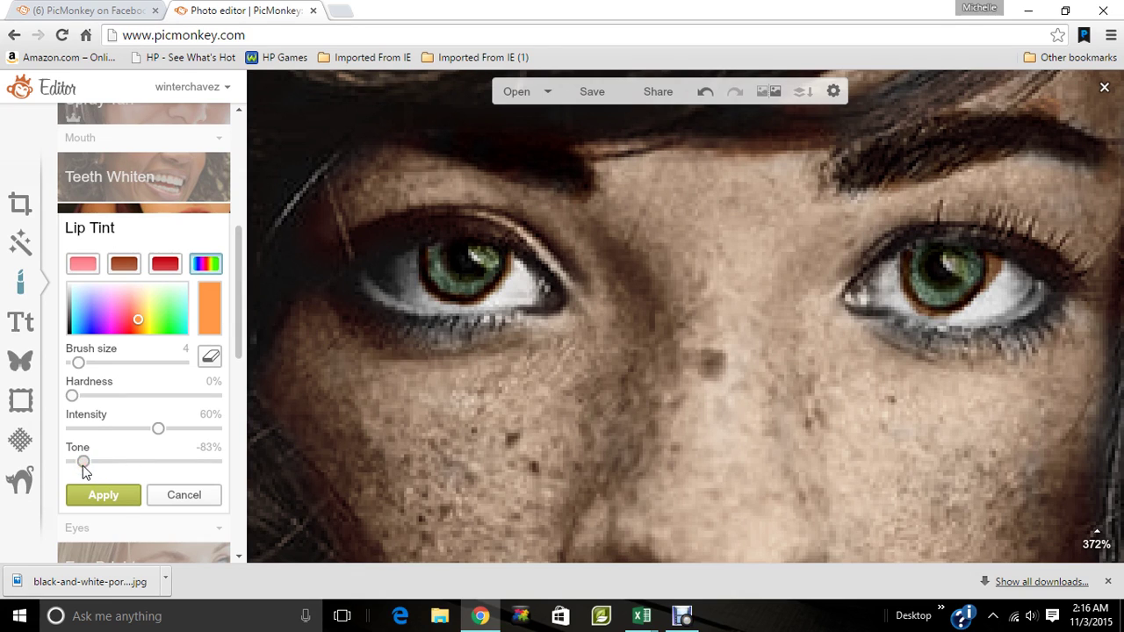
pyautogui.moveTo(89, 428); pyautogui.dragTo(104, 468)
pyautogui.click(209, 357)
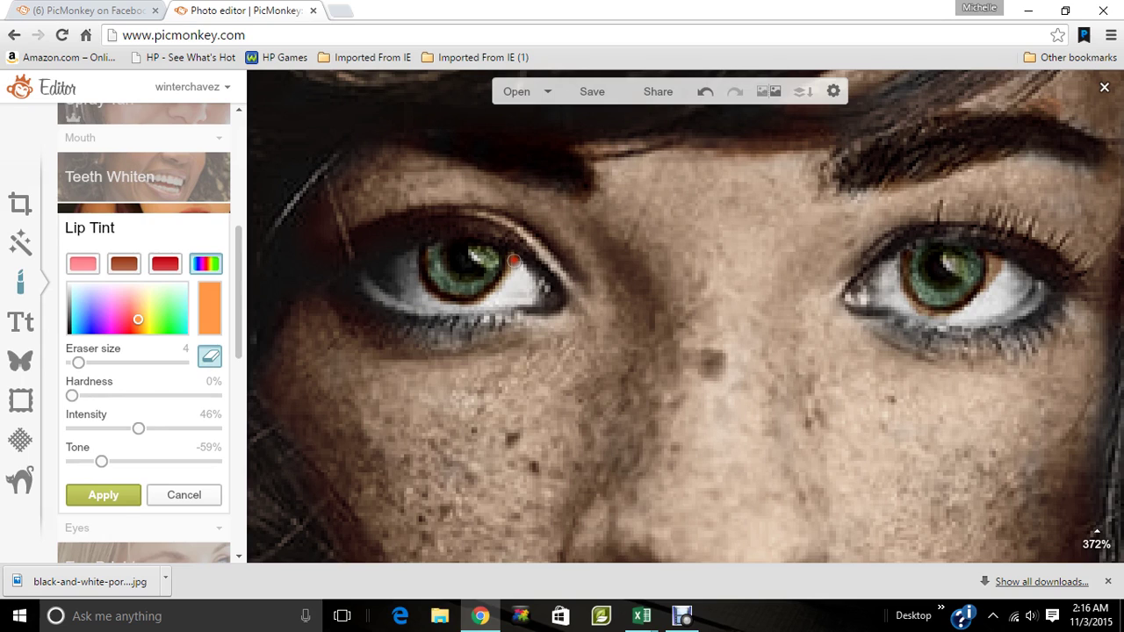
pyautogui.moveTo(514, 261)
pyautogui.mouseDown()
pyautogui.moveTo(490, 299)
pyautogui.moveTo(463, 313)
pyautogui.moveTo(434, 312)
pyautogui.moveTo(410, 279)
pyautogui.mouseUp()
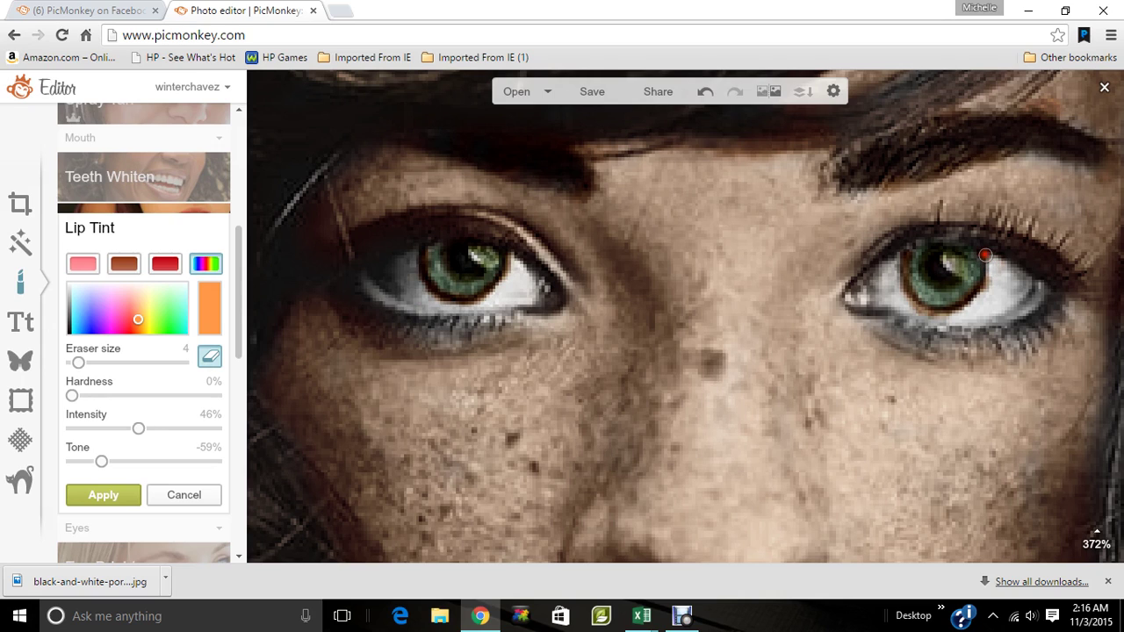
pyautogui.moveTo(986, 256)
pyautogui.mouseDown()
pyautogui.moveTo(997, 279)
pyautogui.moveTo(933, 316)
pyautogui.moveTo(910, 304)
pyautogui.moveTo(888, 260)
pyautogui.mouseUp()
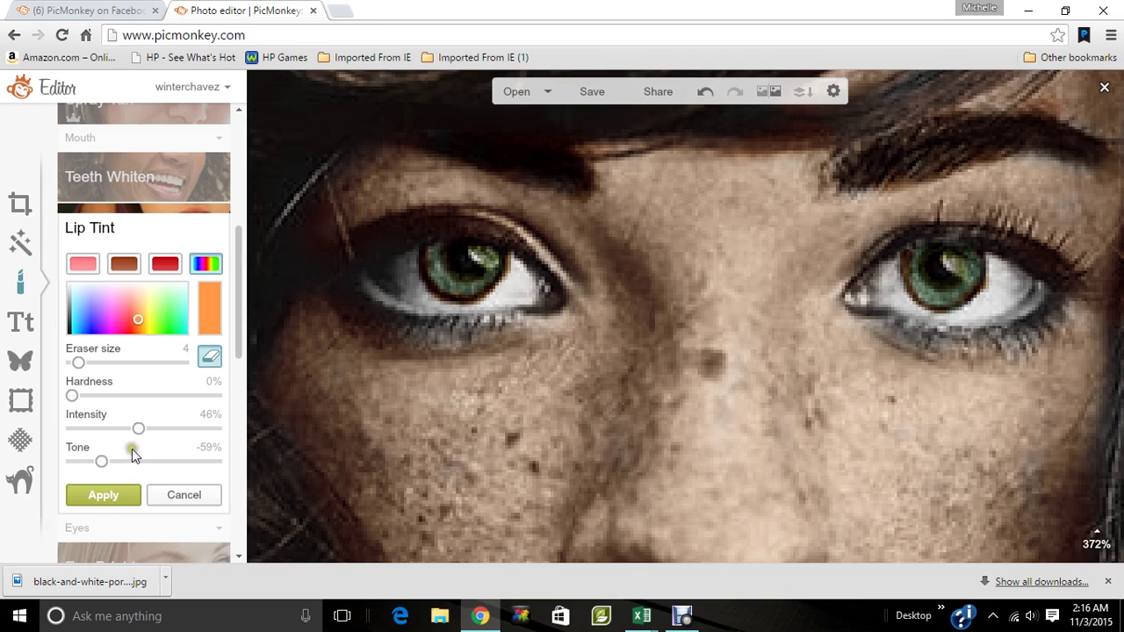
# - Raise the orange rim tint's tone to 22%, reduce its intensity to a faint level, and apply it
pyautogui.click(176, 428)
pyautogui.click(159, 461)
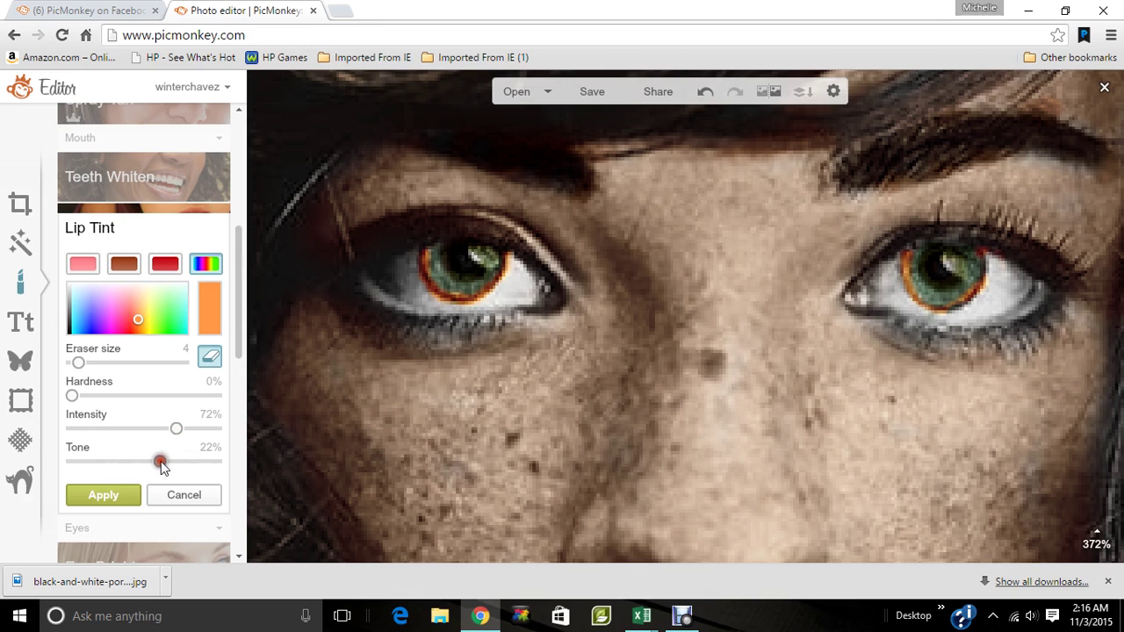
pyautogui.moveTo(96, 429); pyautogui.dragTo(85, 437)
pyautogui.click(101, 496)
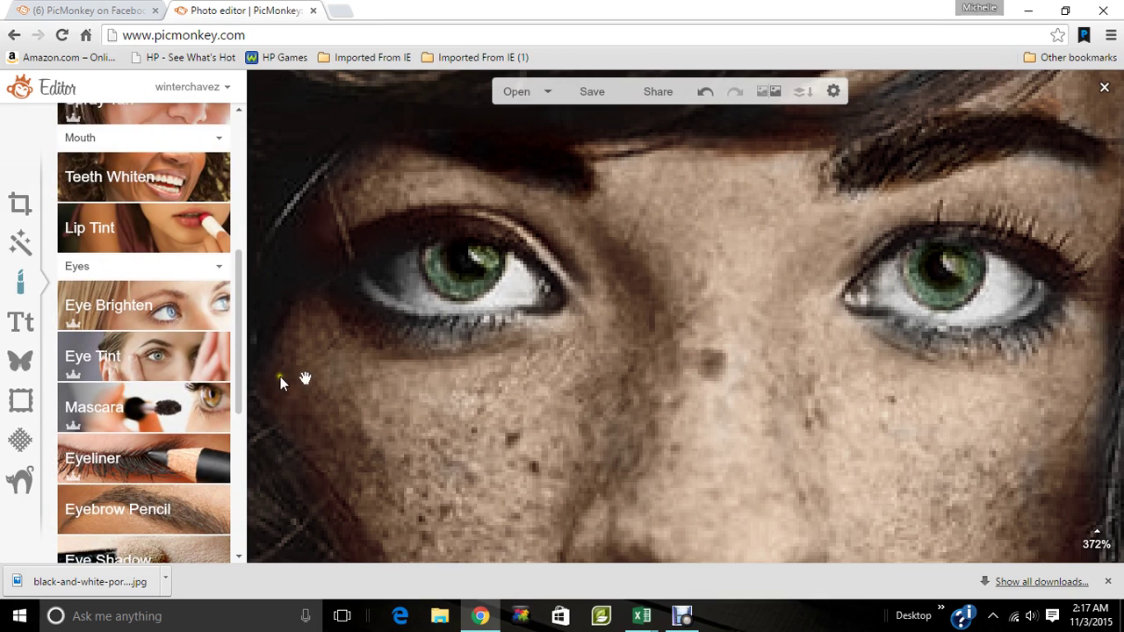
# - Paint the lower waterlines and inner corners of both eyes with a pink Lip Tint, using brush size 3 and 0% hardness
pyautogui.click(114, 244)
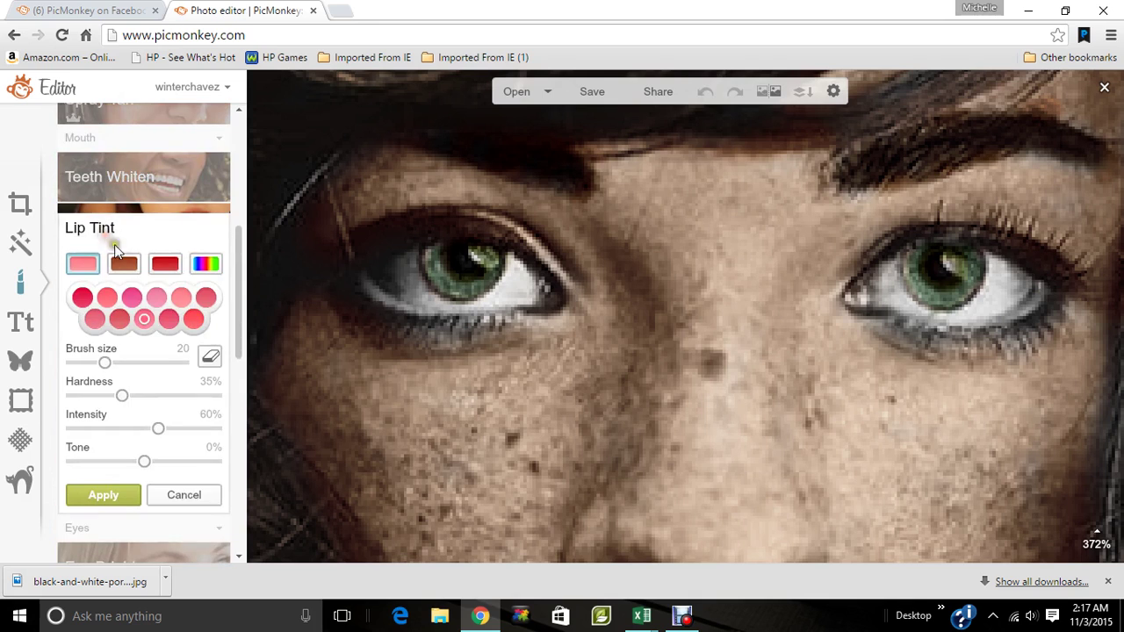
pyautogui.click(153, 300)
pyautogui.moveTo(88, 367); pyautogui.dragTo(77, 367)
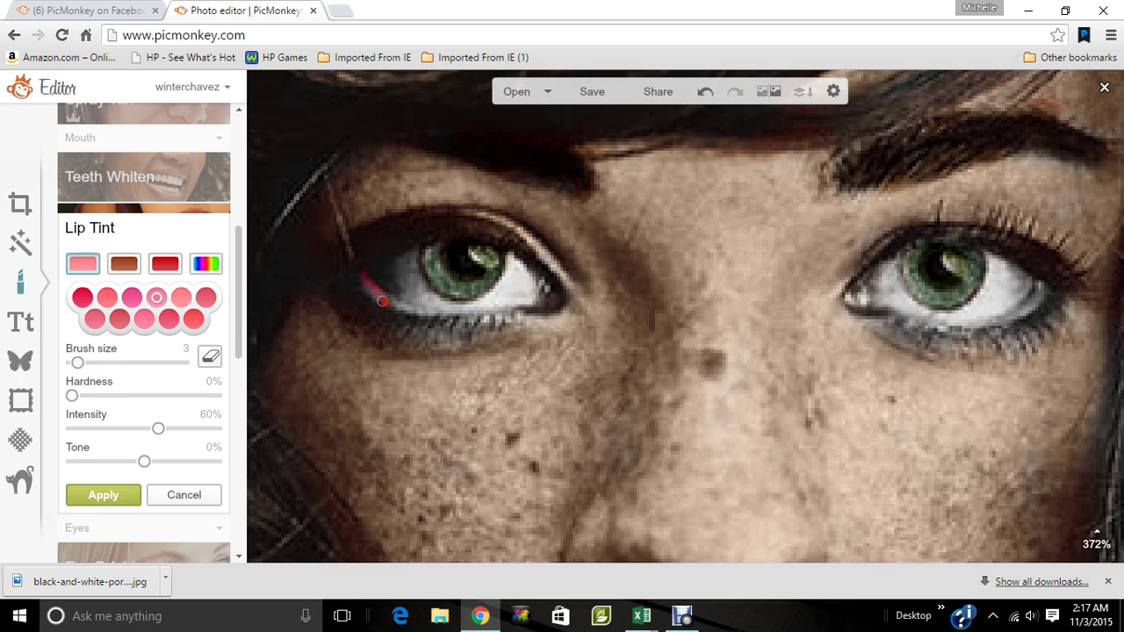
pyautogui.moveTo(383, 301)
pyautogui.mouseDown()
pyautogui.moveTo(373, 294)
pyautogui.moveTo(422, 317)
pyautogui.moveTo(387, 295)
pyautogui.mouseUp()
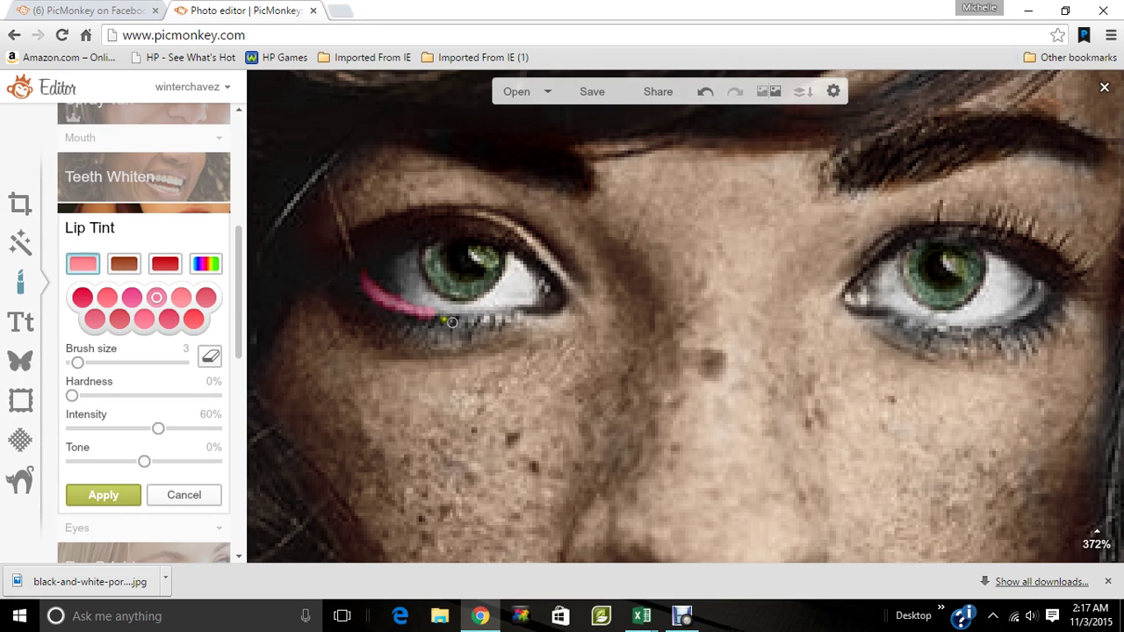
pyautogui.moveTo(440, 313); pyautogui.dragTo(517, 310)
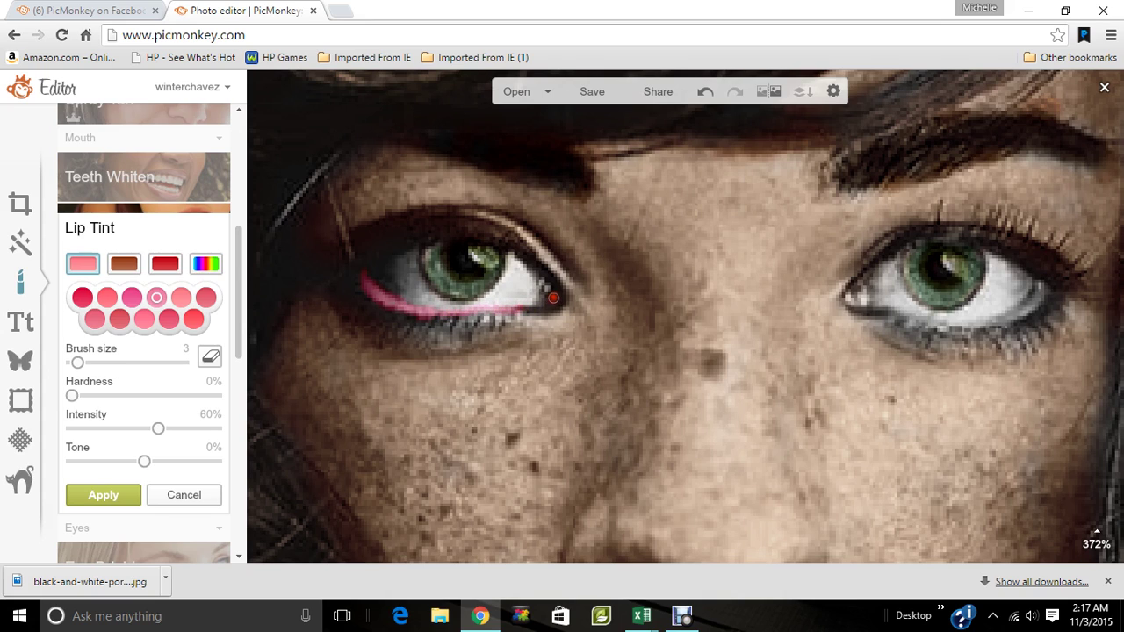
pyautogui.moveTo(538, 303); pyautogui.dragTo(542, 286)
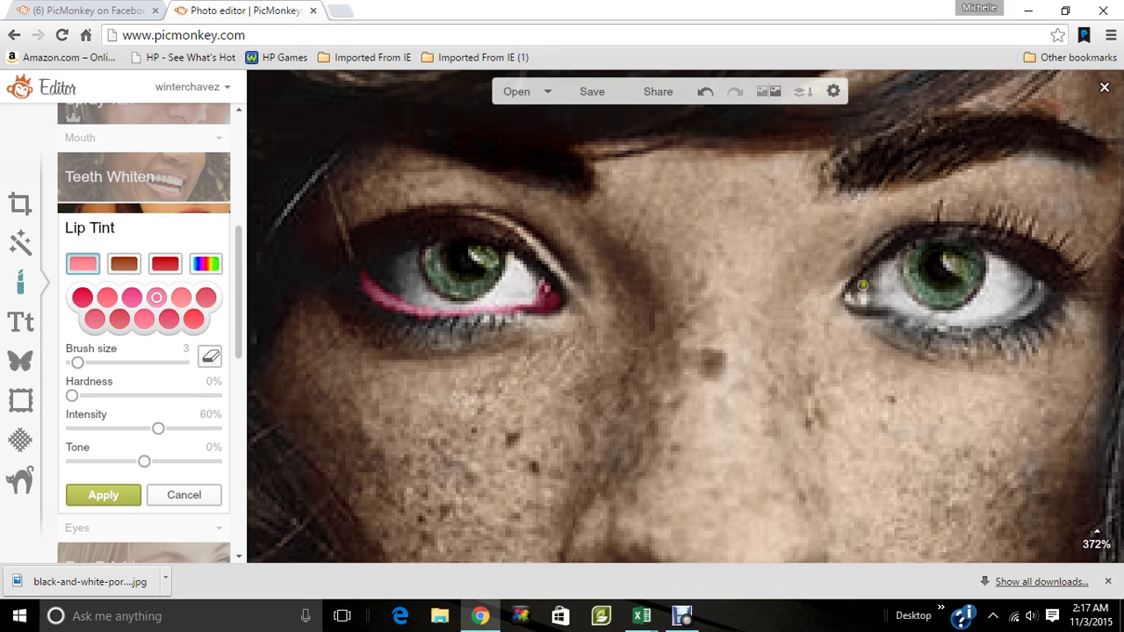
pyautogui.moveTo(863, 285)
pyautogui.mouseDown()
pyautogui.moveTo(856, 301)
pyautogui.moveTo(865, 302)
pyautogui.mouseUp()
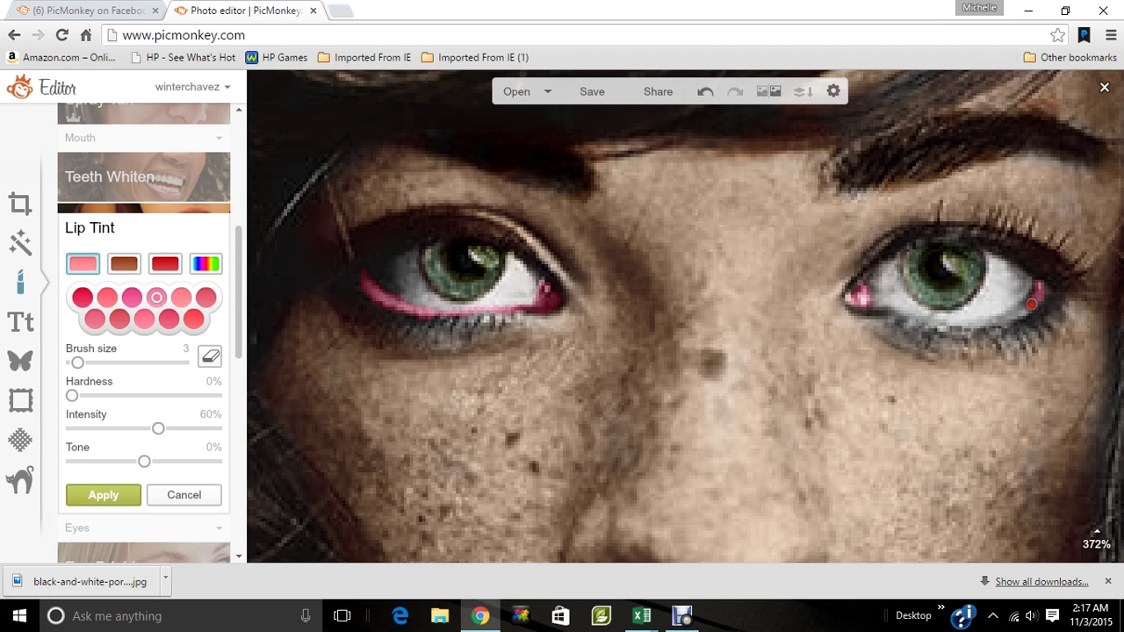
pyautogui.moveTo(1032, 305)
pyautogui.mouseDown()
pyautogui.moveTo(980, 327)
pyautogui.moveTo(1029, 295)
pyautogui.moveTo(981, 322)
pyautogui.moveTo(880, 304)
pyautogui.mouseUp()
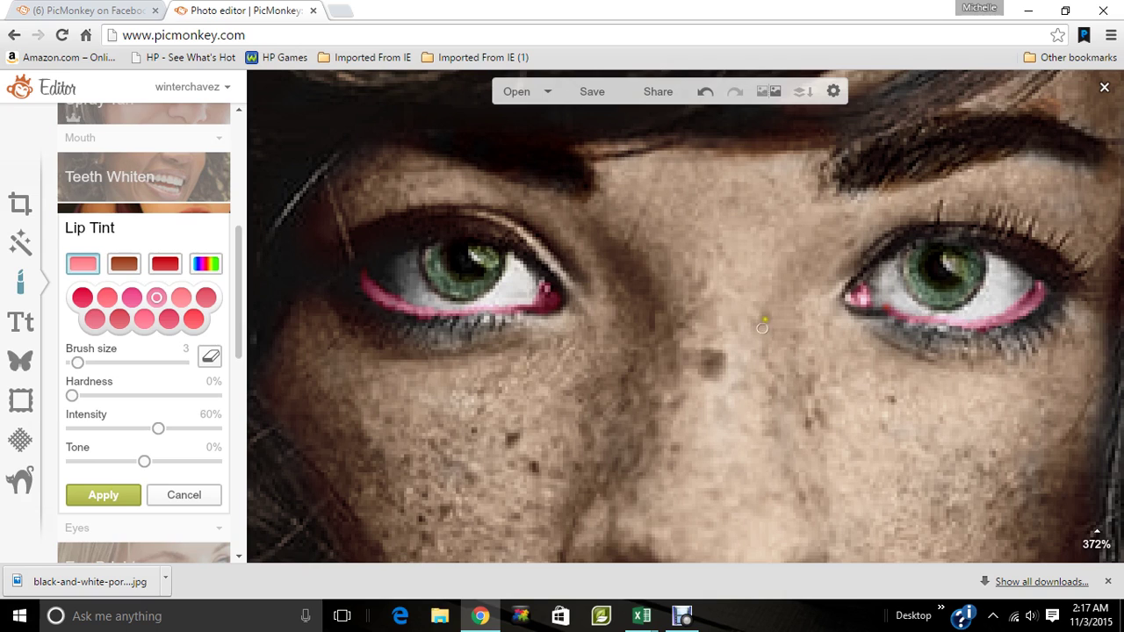
# - Lower the intensity of the pink waterline tint to a soft level and apply it
pyautogui.click(88, 430)
pyautogui.moveTo(88, 433); pyautogui.dragTo(101, 433)
pyautogui.click(109, 496)
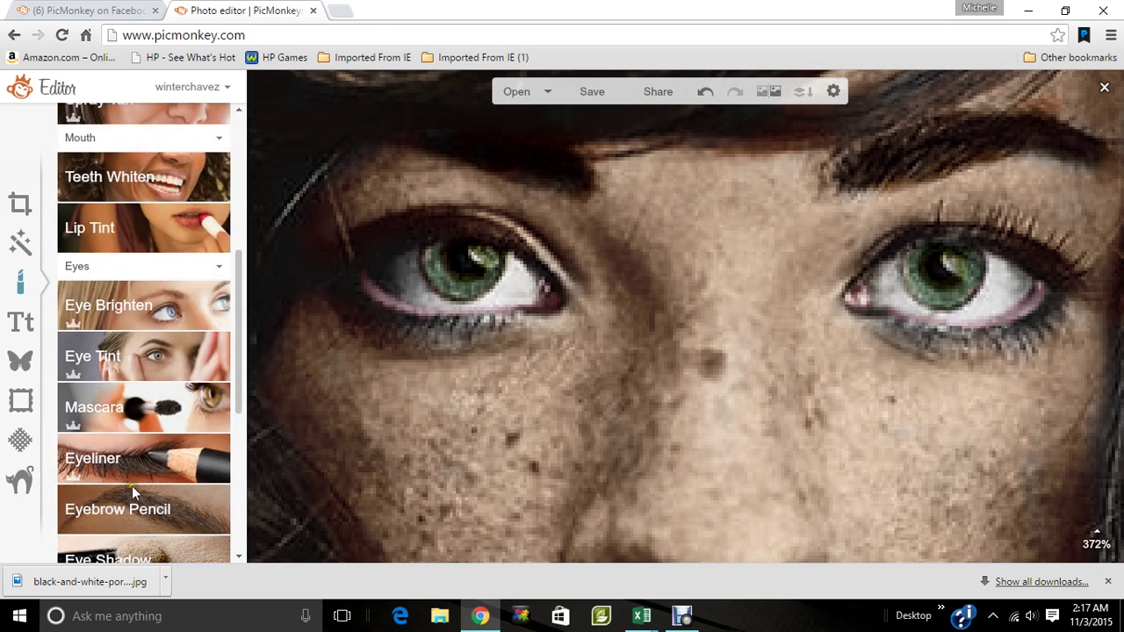
# - Paint the whites near the corners of both eyes with Lip Tint in a custom red, using brush size 6 and 0% hardness
pyautogui.click(174, 213)
pyautogui.click(203, 265)
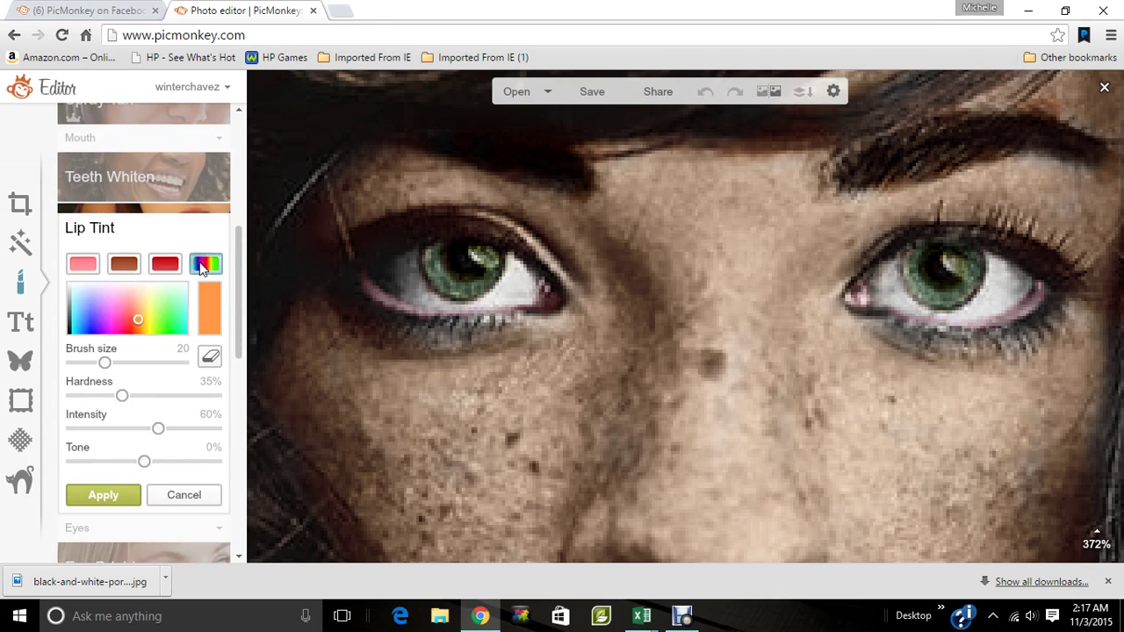
pyautogui.click(131, 332)
pyautogui.click(130, 325)
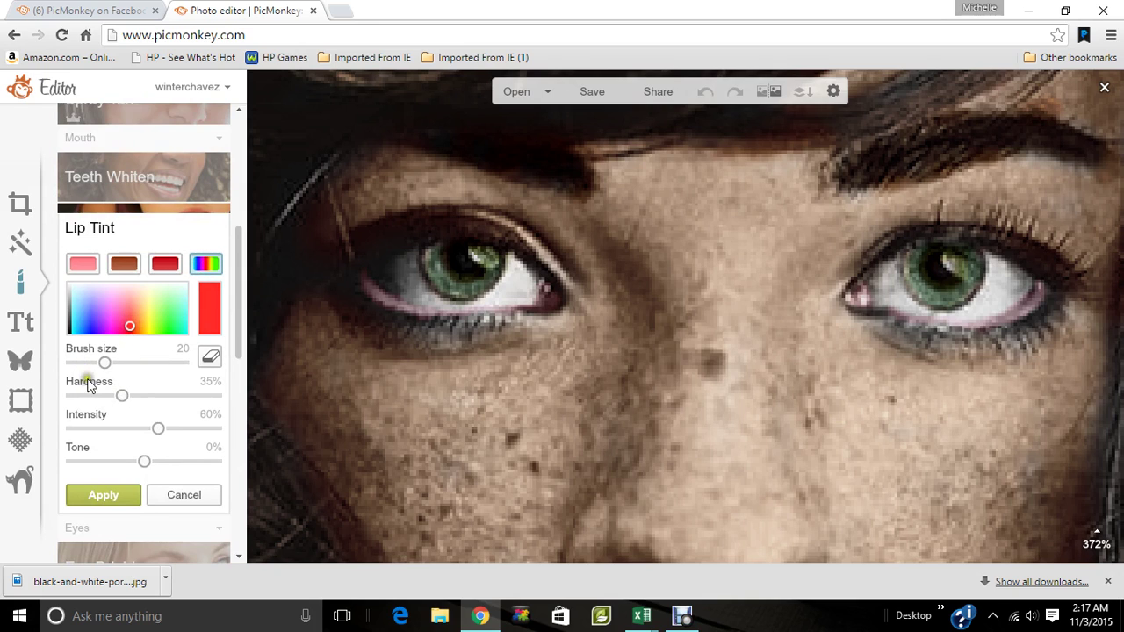
pyautogui.click(67, 397)
pyautogui.click(82, 363)
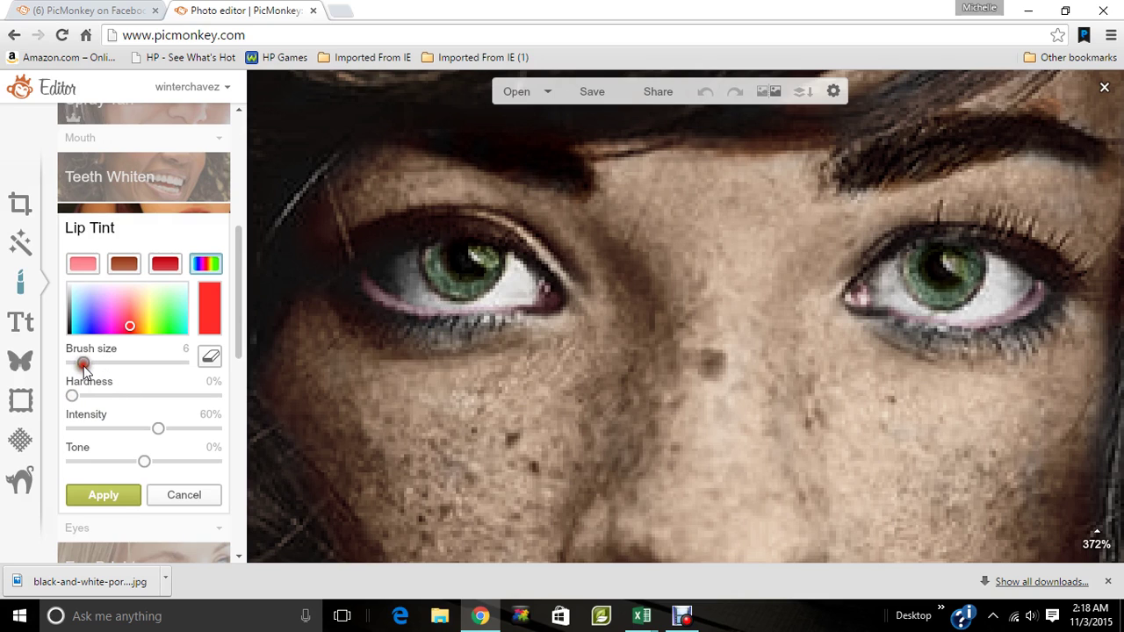
pyautogui.click(527, 295)
pyautogui.moveTo(527, 295)
pyautogui.mouseDown()
pyautogui.moveTo(533, 279)
pyautogui.moveTo(518, 299)
pyautogui.mouseUp()
pyautogui.moveTo(399, 289)
pyautogui.mouseDown()
pyautogui.moveTo(386, 261)
pyautogui.moveTo(403, 262)
pyautogui.moveTo(389, 276)
pyautogui.moveTo(398, 290)
pyautogui.mouseUp()
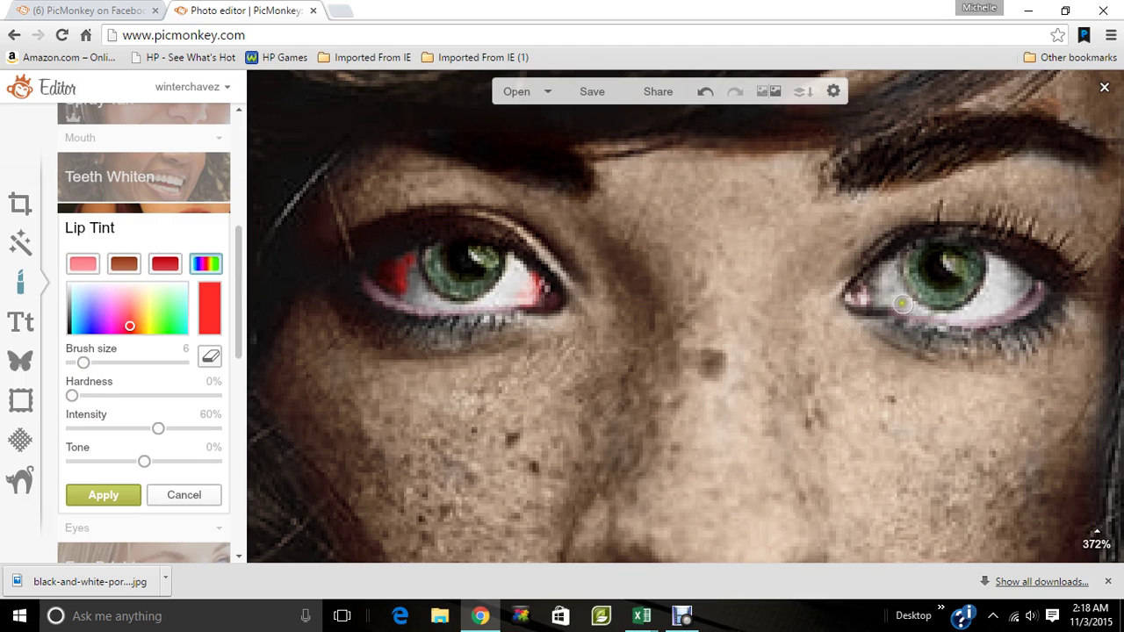
pyautogui.moveTo(887, 295); pyautogui.dragTo(877, 276)
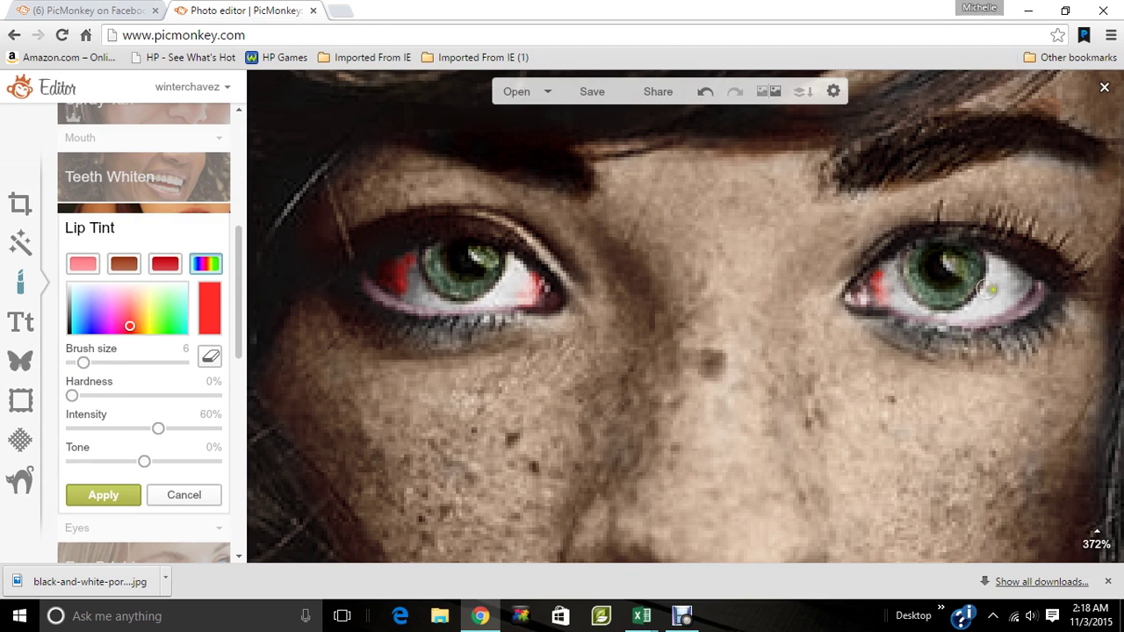
pyautogui.moveTo(1023, 295)
pyautogui.mouseDown()
pyautogui.moveTo(1011, 274)
pyautogui.moveTo(1020, 282)
pyautogui.moveTo(1008, 301)
pyautogui.moveTo(986, 309)
pyautogui.mouseUp()
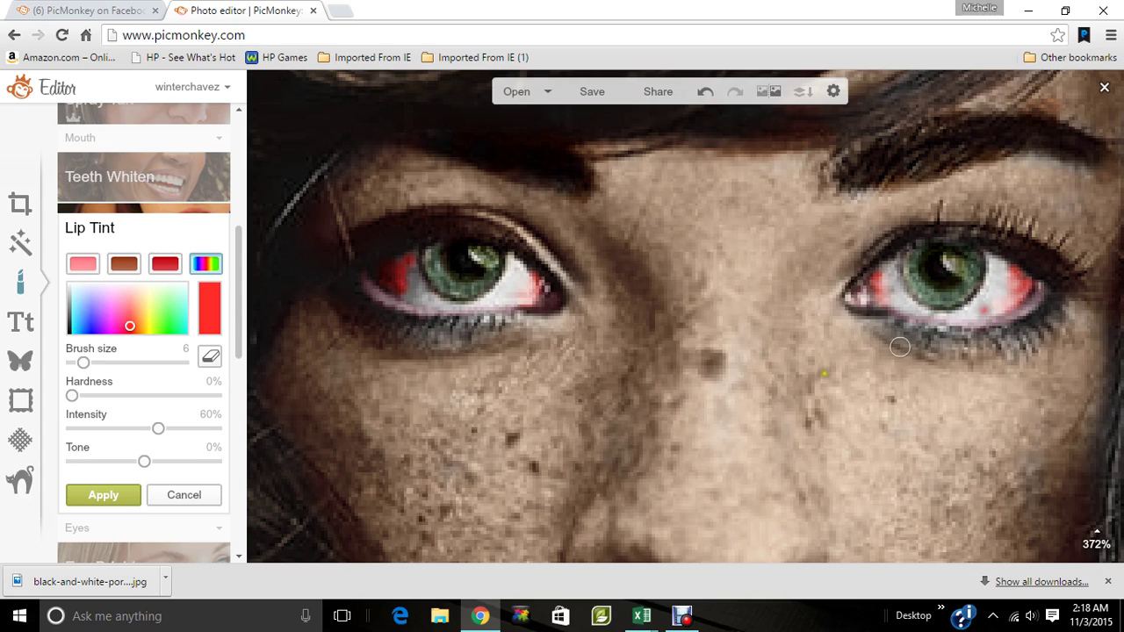
# - Soften the red in the eye whites with intensity 32% and tone -19%, and apply it
pyautogui.click(101, 462)
pyautogui.moveTo(102, 464); pyautogui.dragTo(118, 433)
pyautogui.click(92, 431)
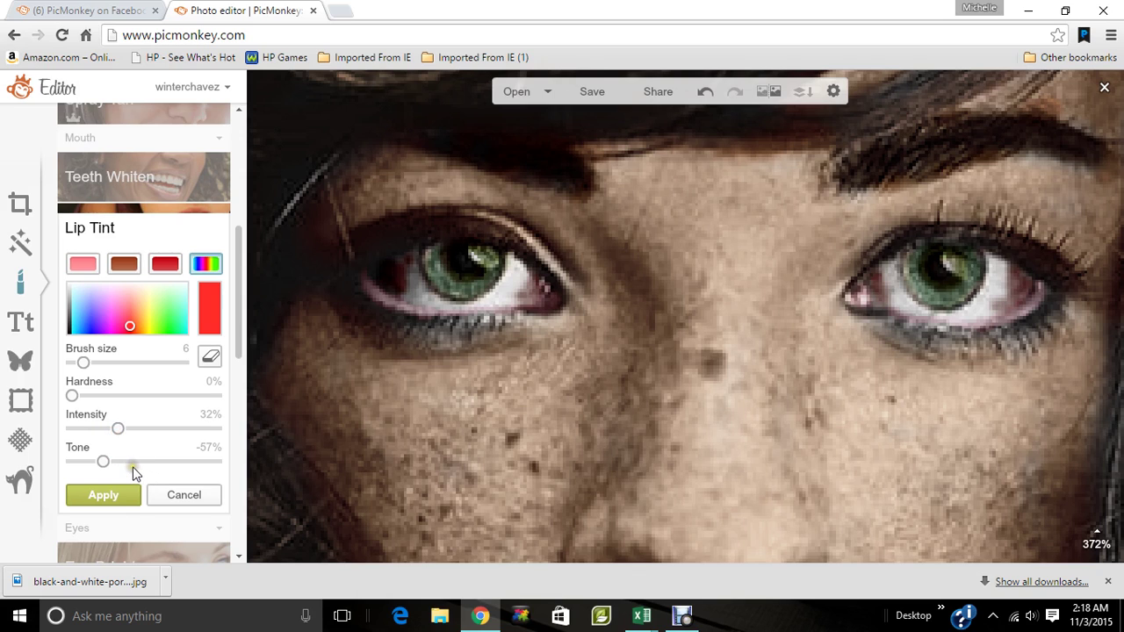
pyautogui.click(130, 464)
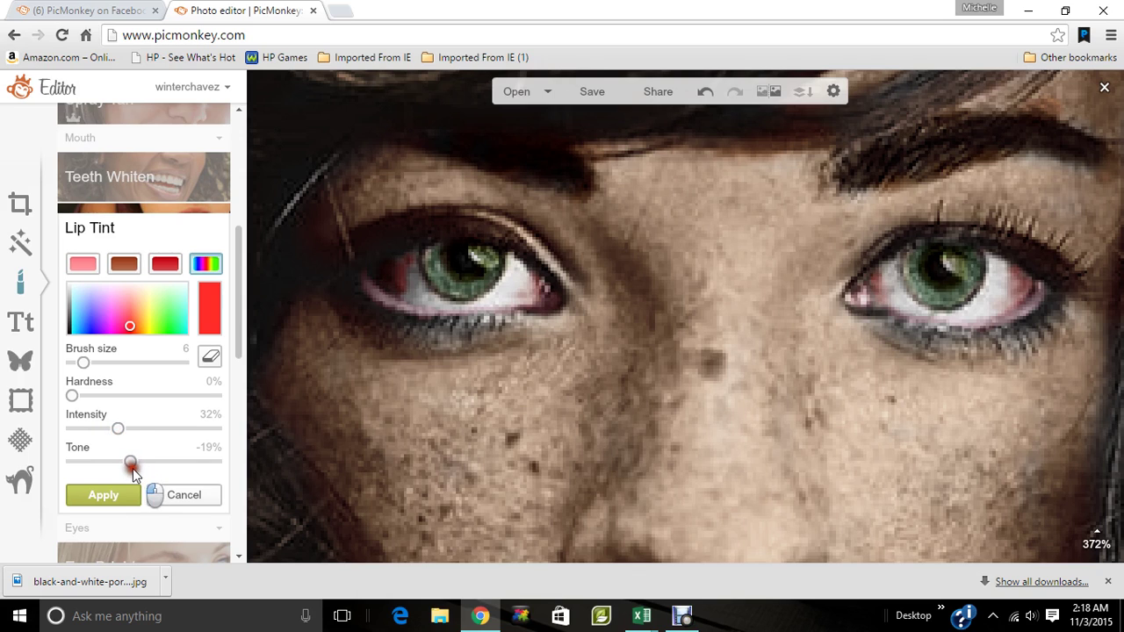
pyautogui.click(119, 496)
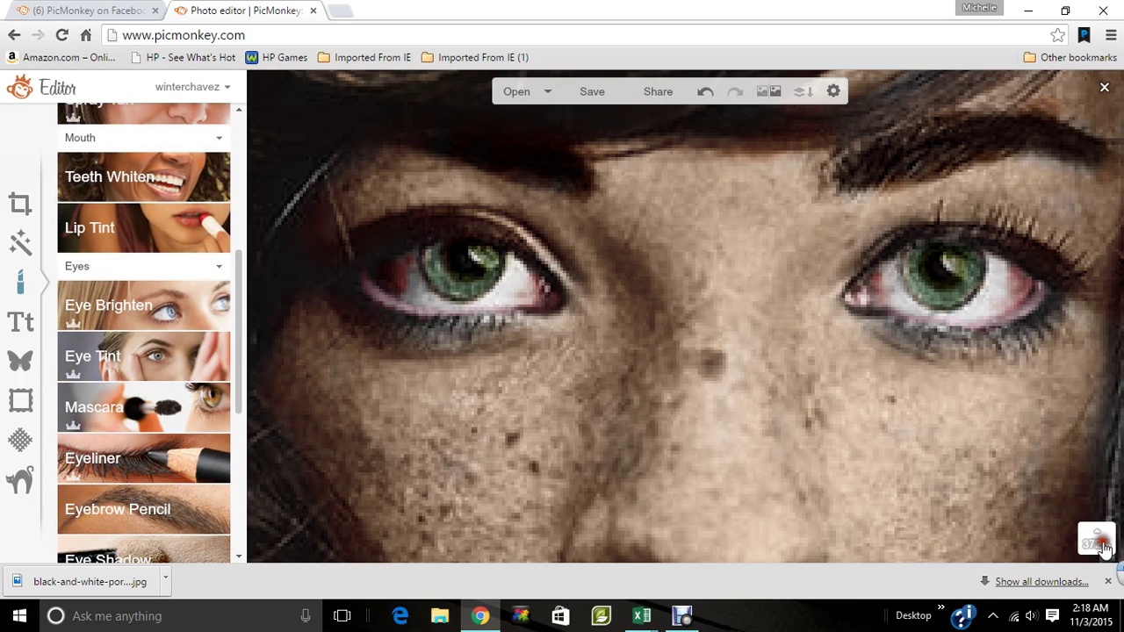
# - Examine the coloring of the whole portrait and of the eyes and face up close
pyautogui.moveTo(1096, 534)
pyautogui.click(1098, 506)
pyautogui.click(1098, 506)
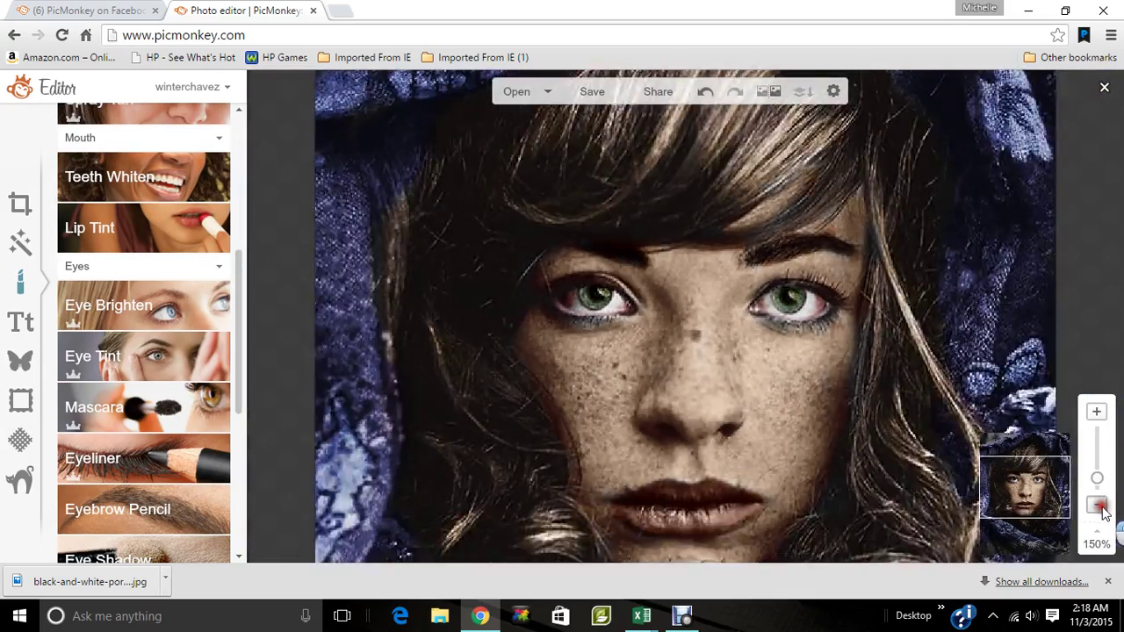
pyautogui.click(1098, 506)
pyautogui.click(1097, 505)
pyautogui.click(1098, 506)
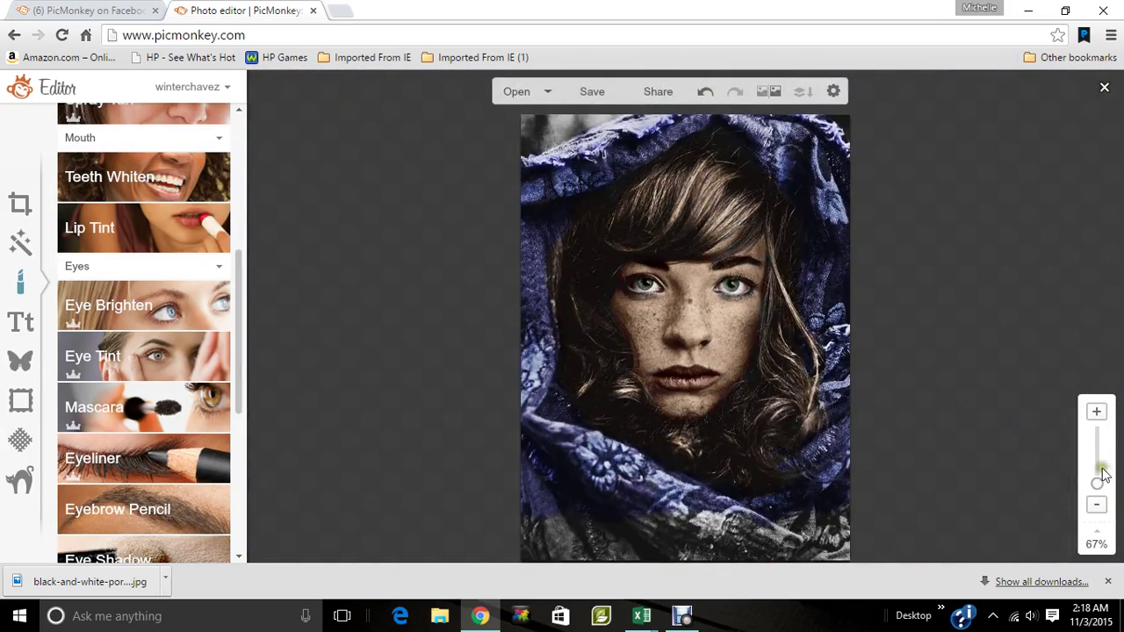
pyautogui.moveTo(1098, 482); pyautogui.dragTo(1097, 470)
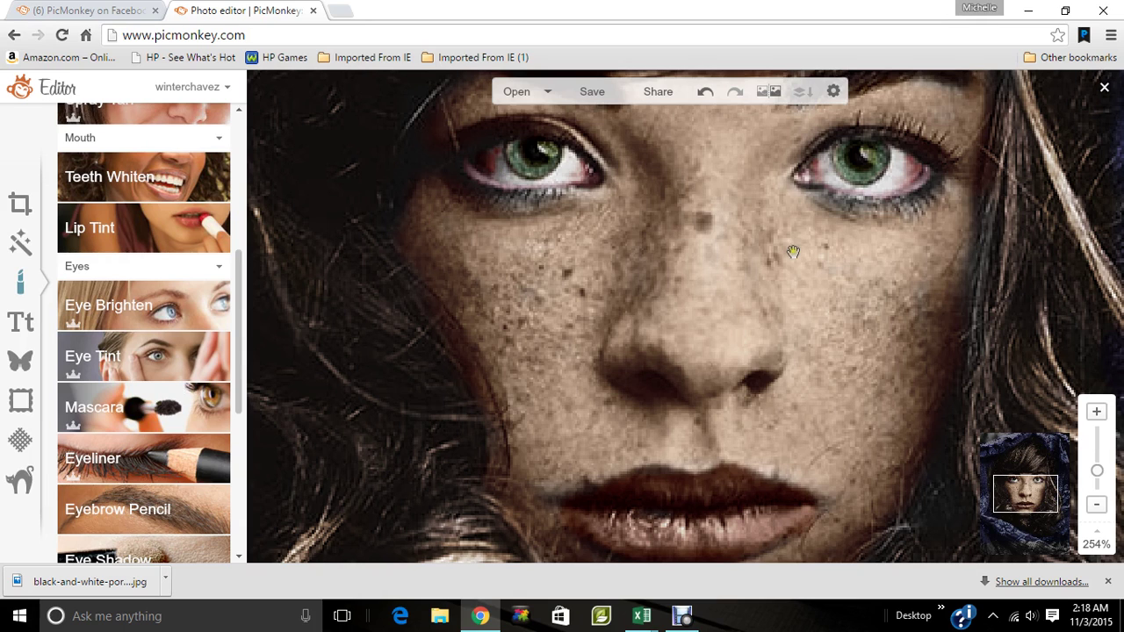
# - Undo the last eye-white tint and repaint the corners of both eyes with Lip Tint in custom red, brush size 4, hardness 0%
pyautogui.click(703, 93)
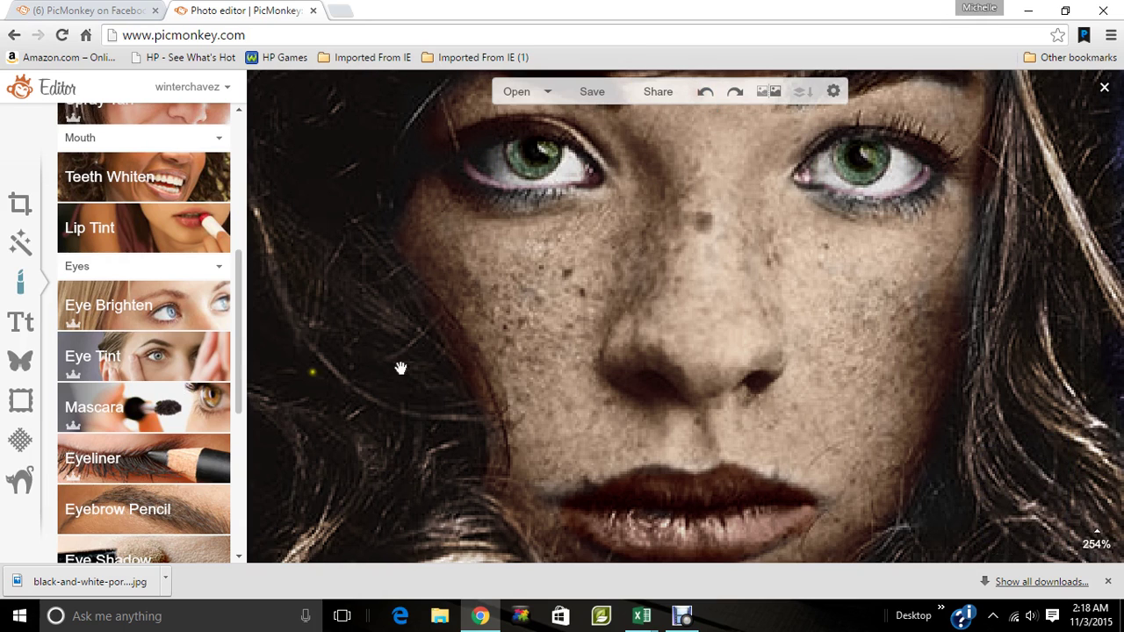
pyautogui.click(172, 240)
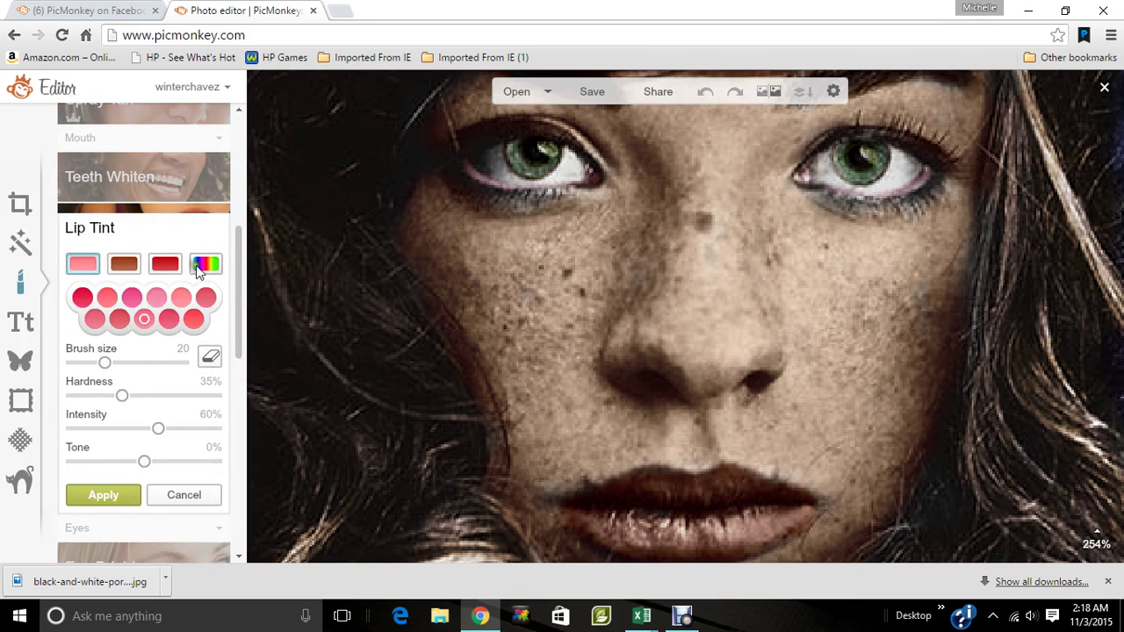
pyautogui.click(205, 263)
pyautogui.click(80, 362)
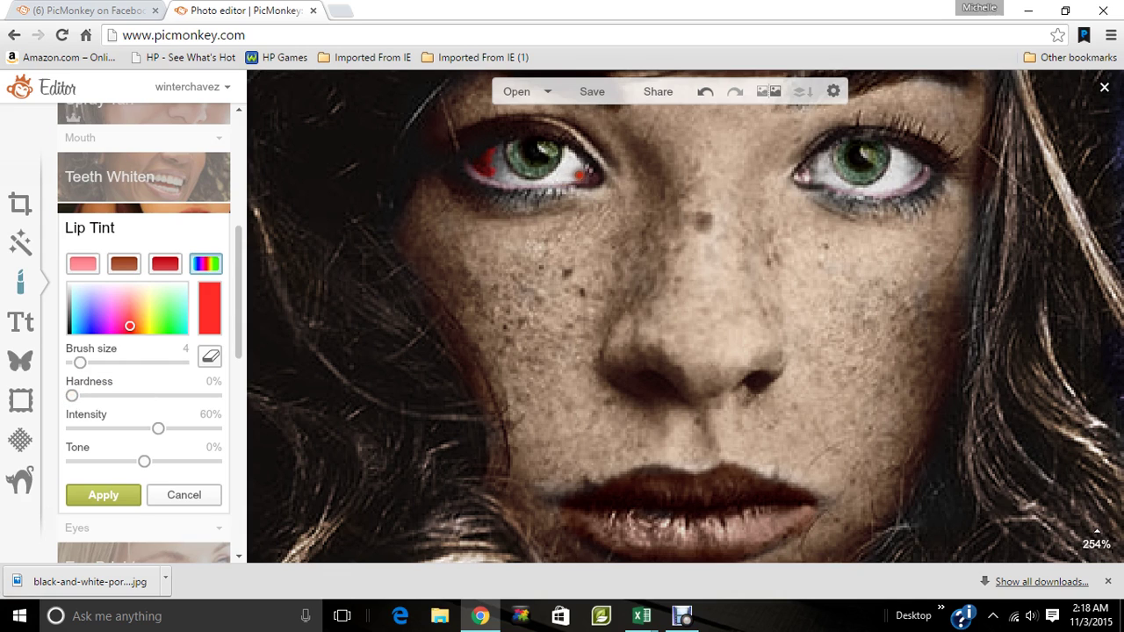
pyautogui.moveTo(580, 176); pyautogui.dragTo(587, 169)
pyautogui.moveTo(815, 163); pyautogui.dragTo(815, 173)
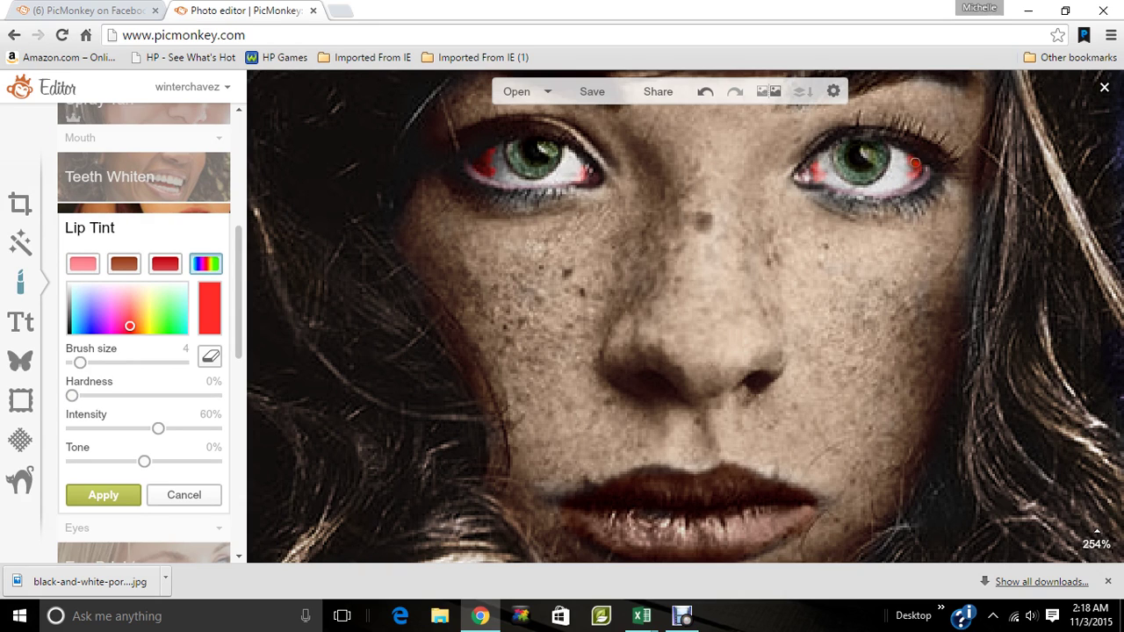
pyautogui.moveTo(915, 164)
pyautogui.mouseDown()
pyautogui.moveTo(909, 179)
pyautogui.moveTo(907, 167)
pyautogui.mouseUp()
# - Soften the new red in the eye whites with tone -34% and intensity 21%, and apply it
pyautogui.click(209, 356)
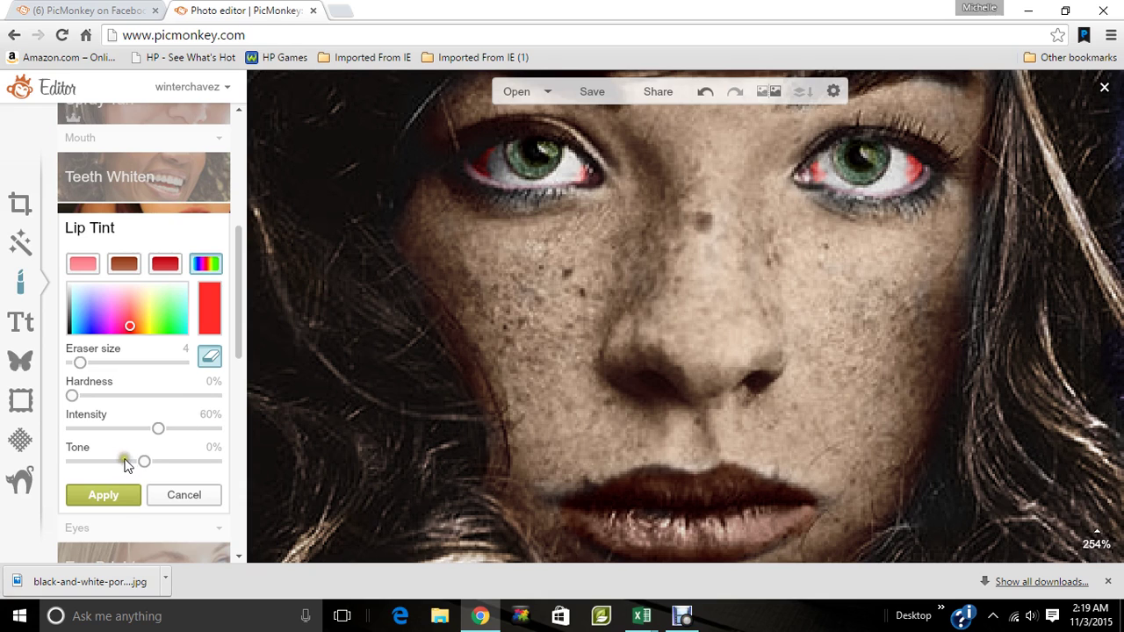
pyautogui.moveTo(124, 464); pyautogui.dragTo(104, 432)
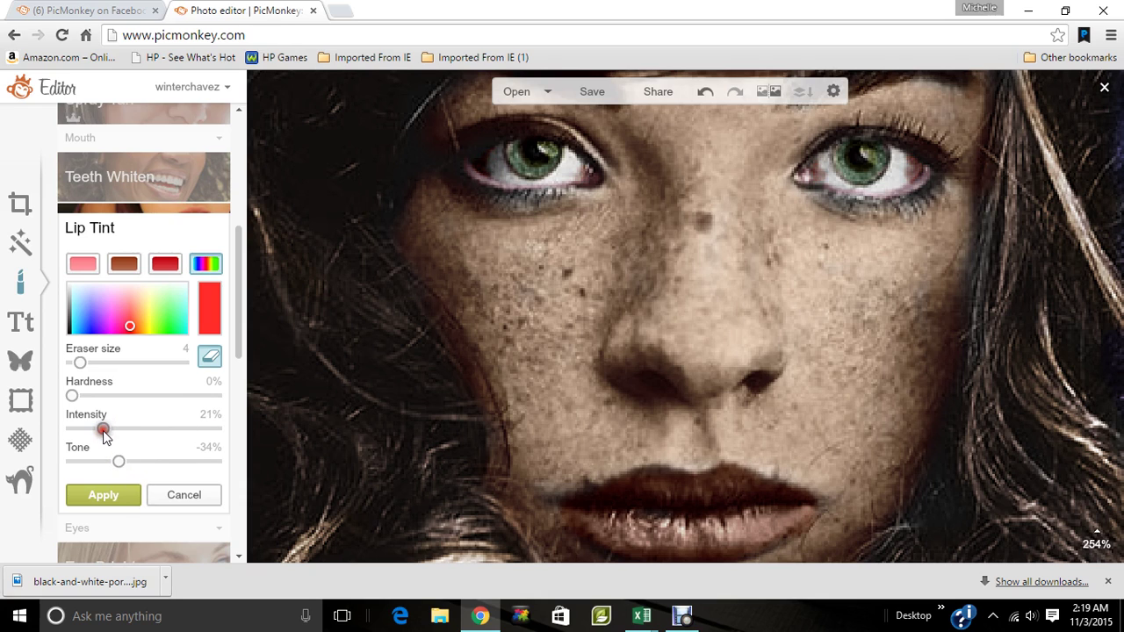
pyautogui.click(103, 495)
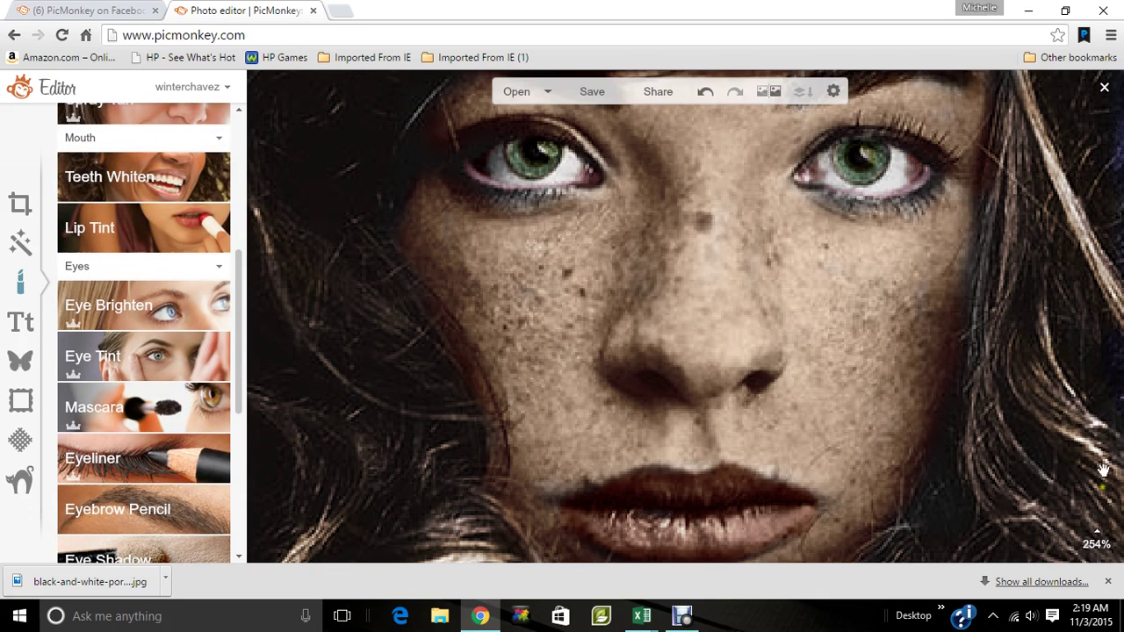
# - Brush the deep rose Blush Boost shade onto both cheeks with brush size 70 and 50% fade, and apply it
pyautogui.moveTo(1098, 527)
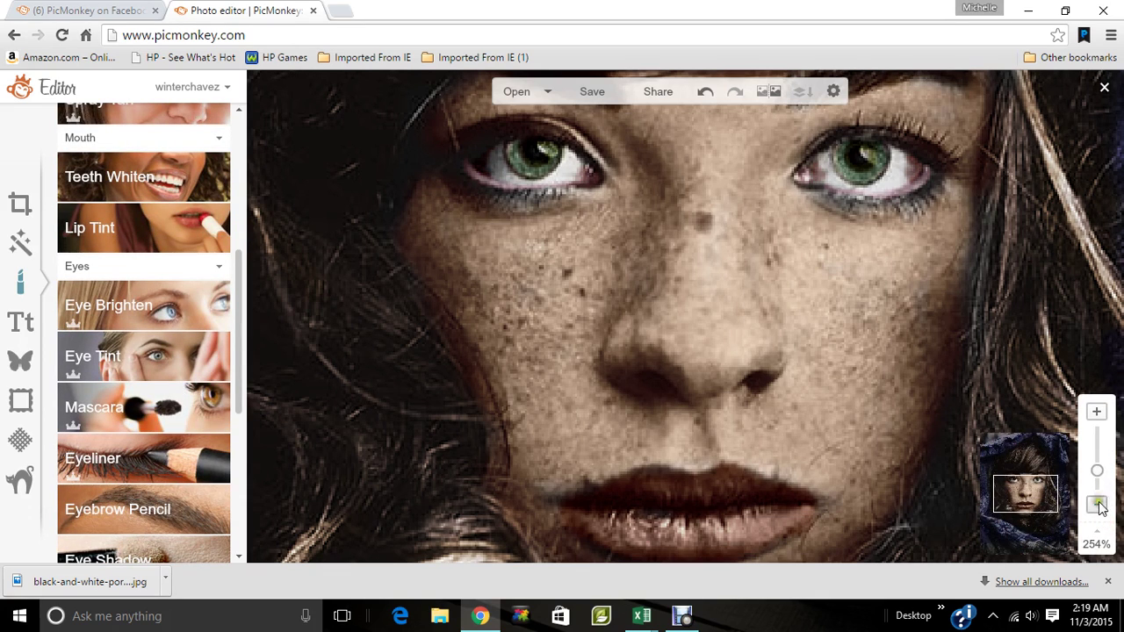
pyautogui.click(1097, 504)
pyautogui.click(1097, 504)
pyautogui.click(1098, 504)
pyautogui.click(1097, 504)
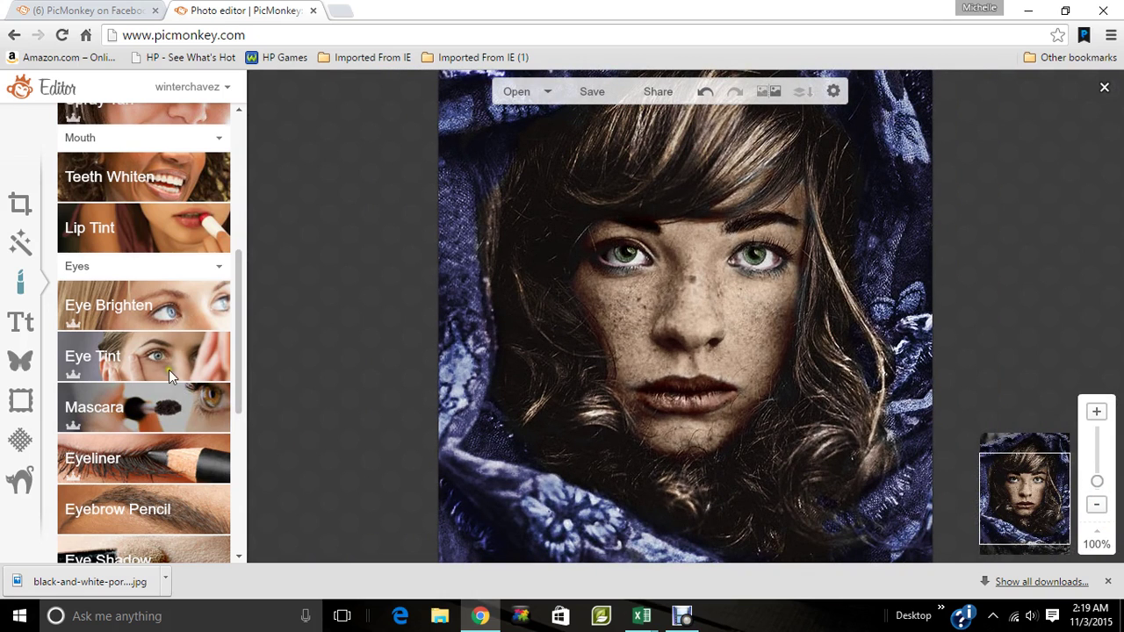
pyautogui.scroll(3, 237, 317)
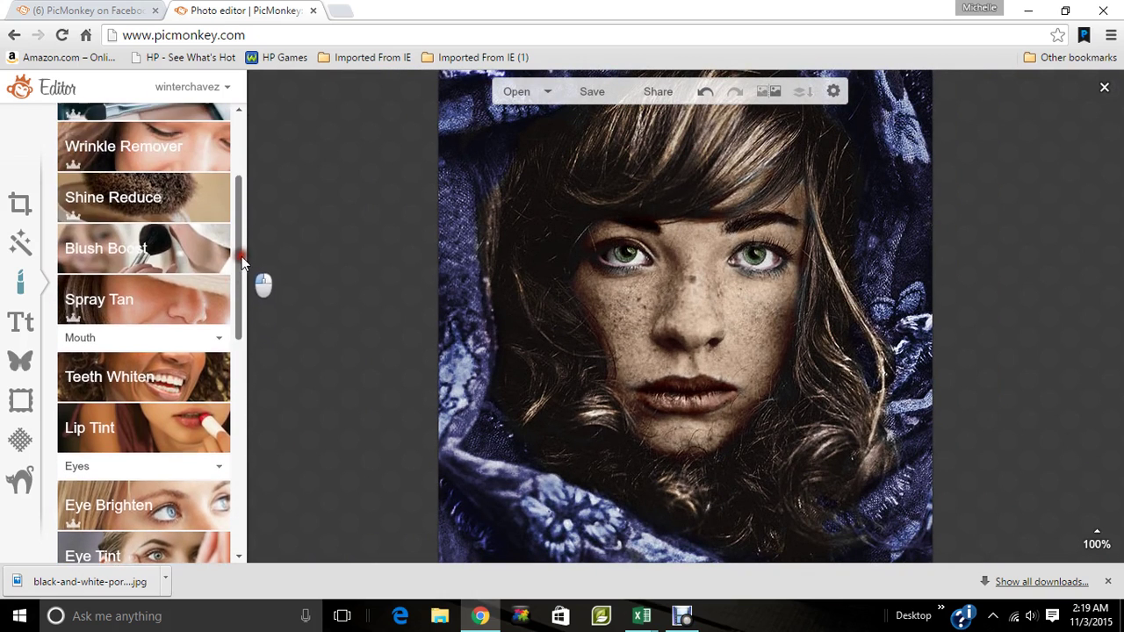
pyautogui.click(184, 248)
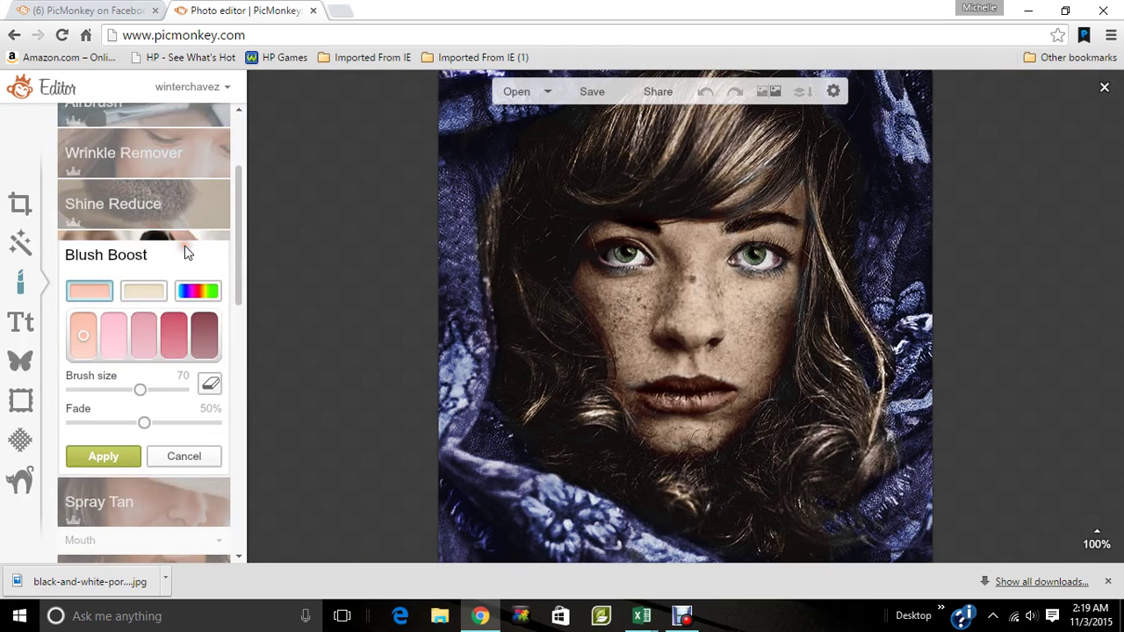
pyautogui.click(176, 335)
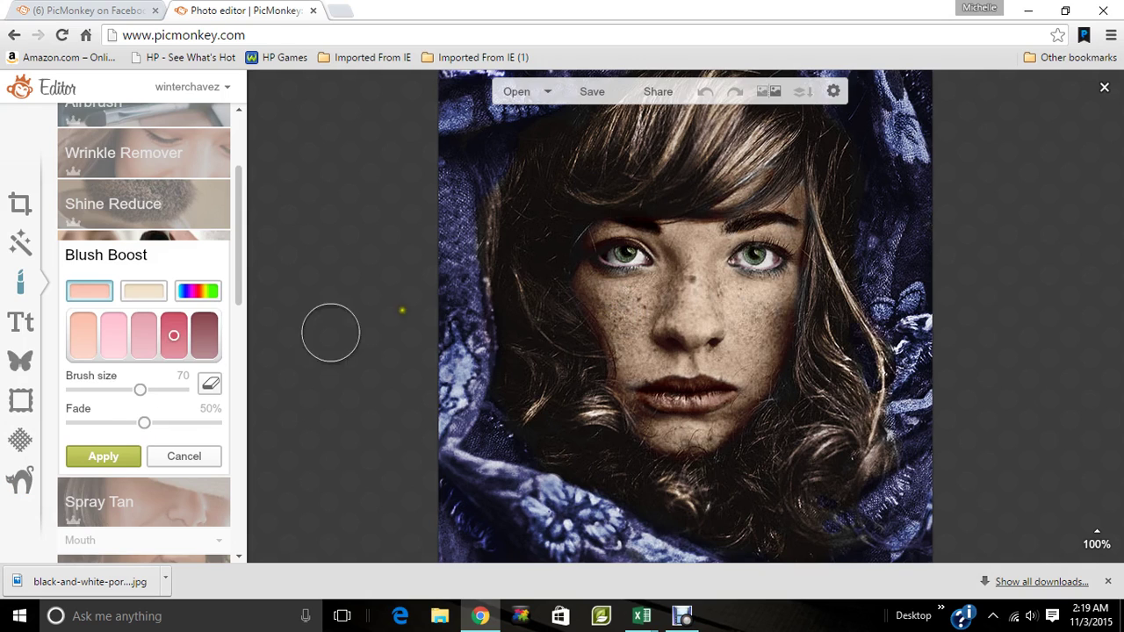
pyautogui.moveTo(599, 313); pyautogui.dragTo(602, 314)
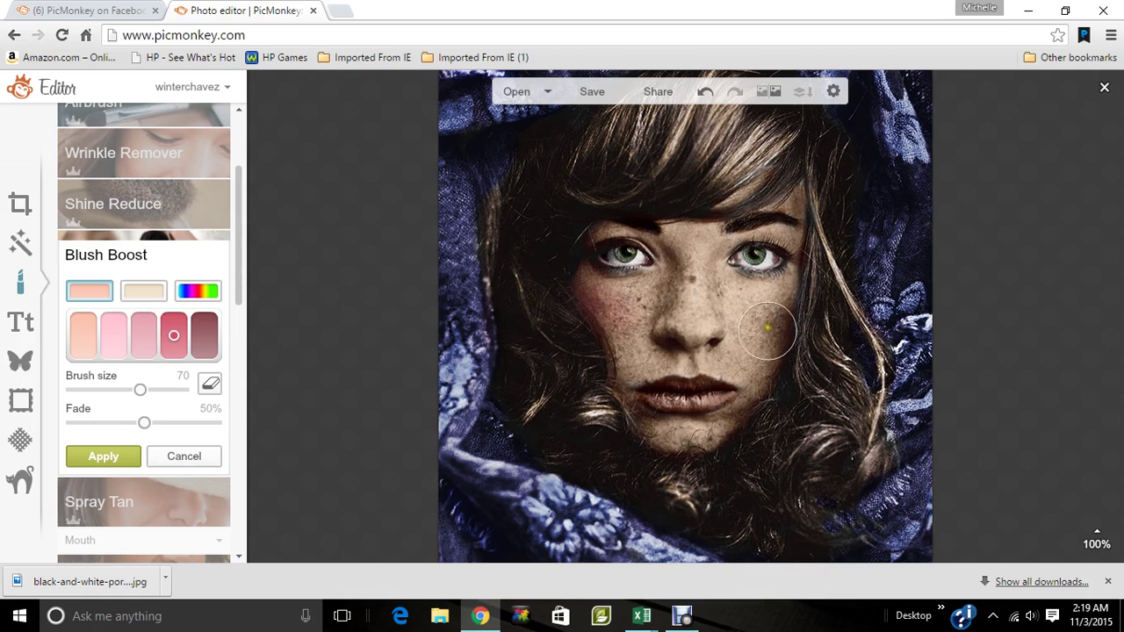
pyautogui.moveTo(765, 326); pyautogui.dragTo(781, 301)
pyautogui.click(103, 457)
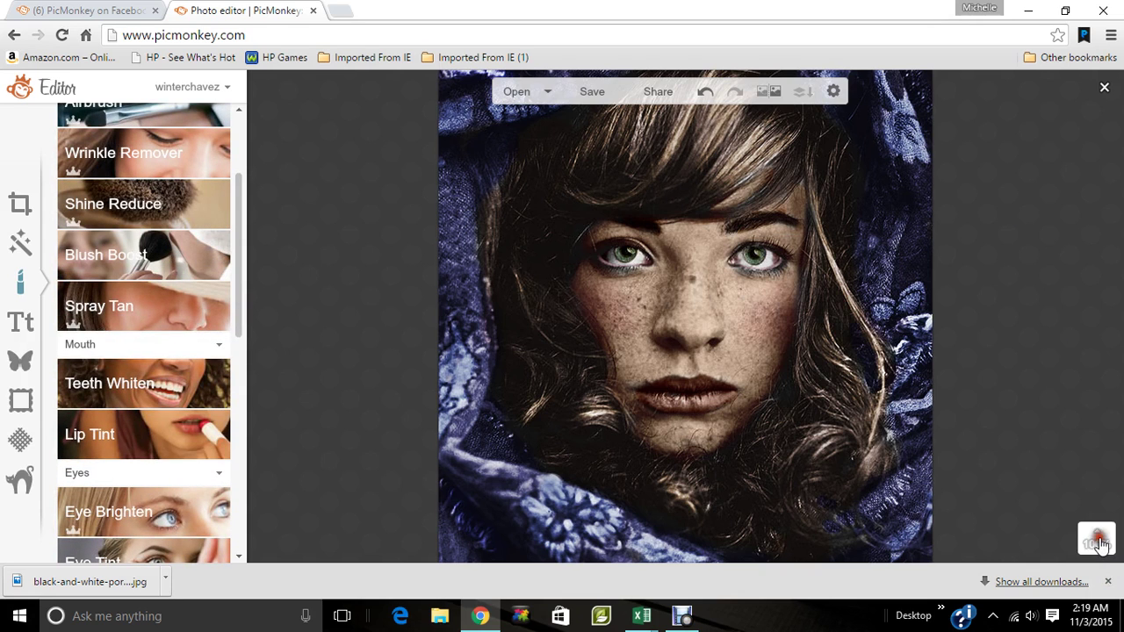
# - Crop the uncolored strip off the lower edge of the portrait, keeping the full width at 600 x 702, and apply it
pyautogui.moveTo(1098, 531)
pyautogui.click(1099, 507)
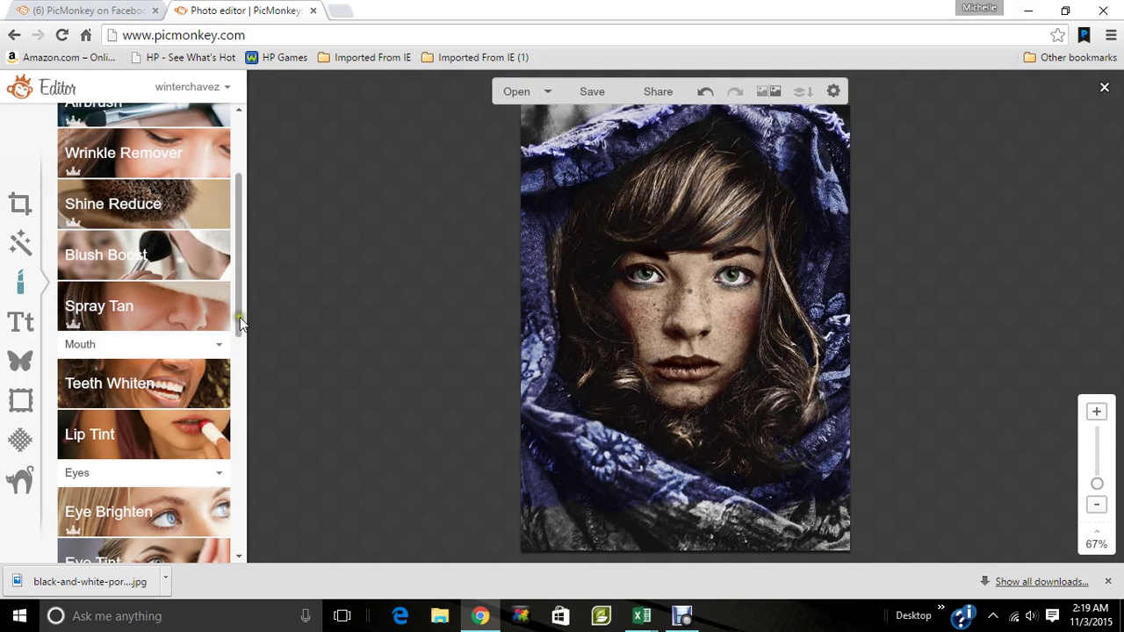
pyautogui.moveTo(237, 324); pyautogui.dragTo(248, 295)
pyautogui.moveTo(252, 281); pyautogui.dragTo(266, 268)
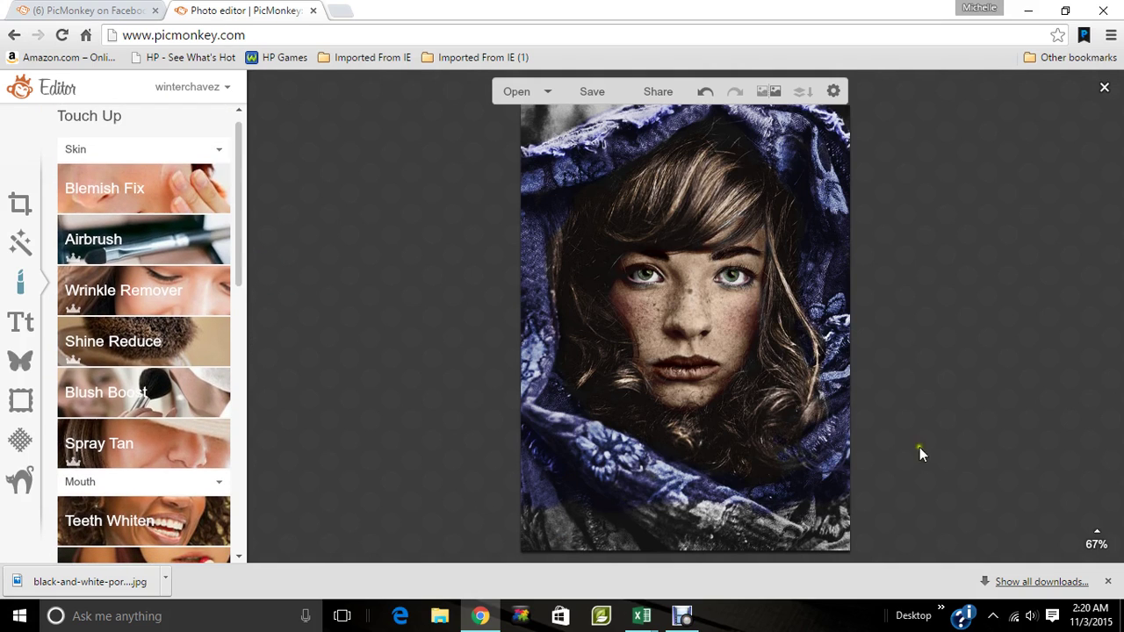
pyautogui.click(19, 207)
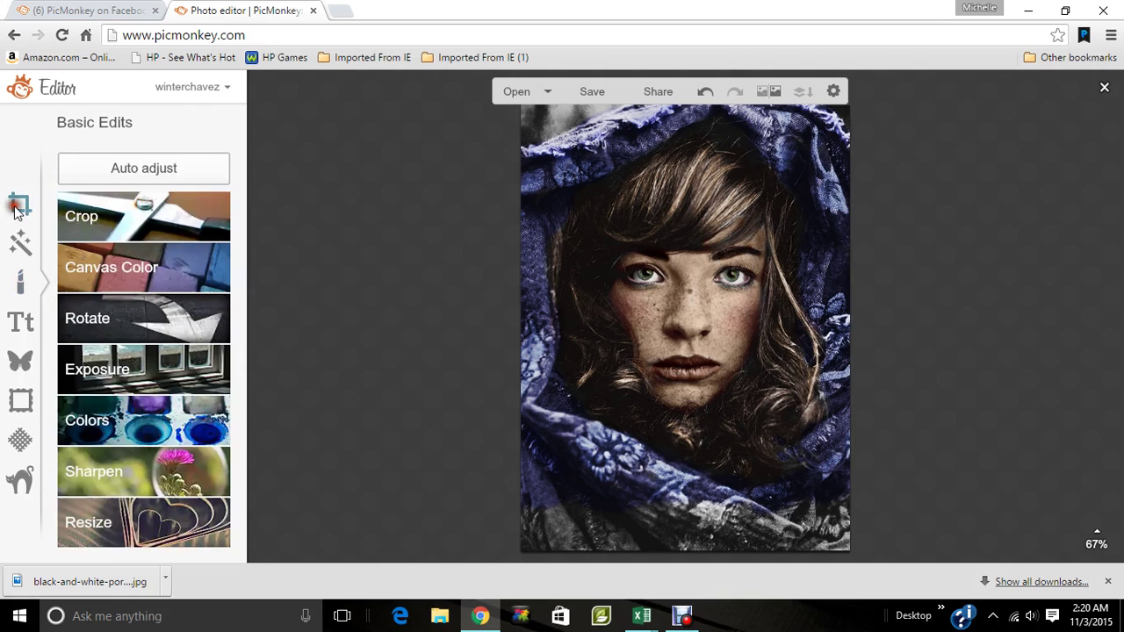
pyautogui.click(91, 217)
pyautogui.click(613, 198)
pyautogui.moveTo(575, 187); pyautogui.dragTo(519, 88)
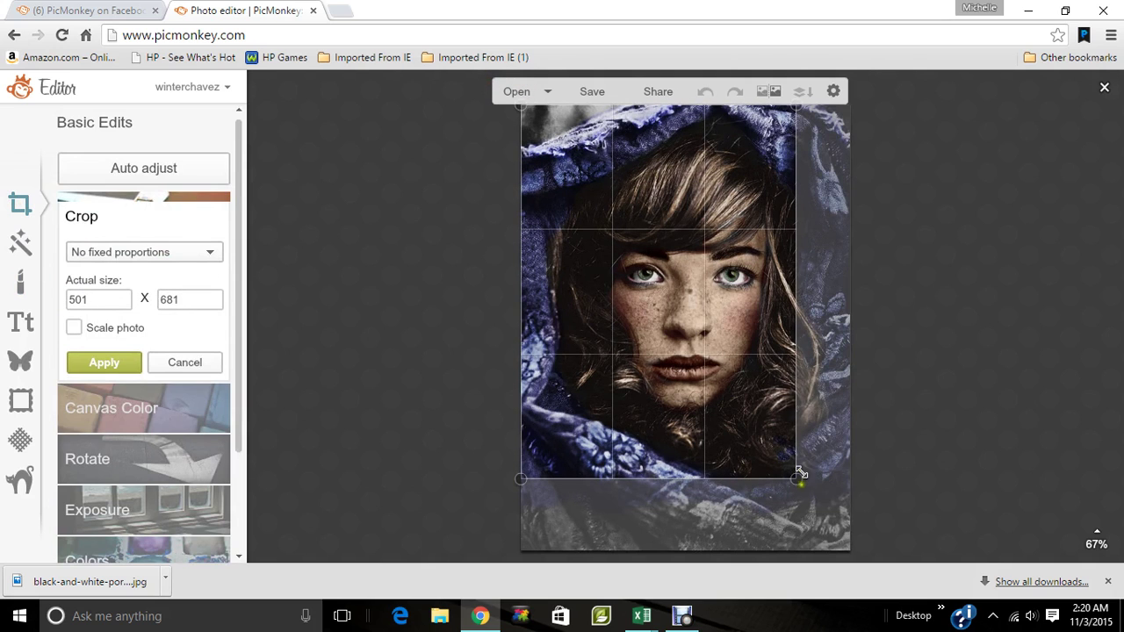
pyautogui.moveTo(797, 480); pyautogui.dragTo(870, 491)
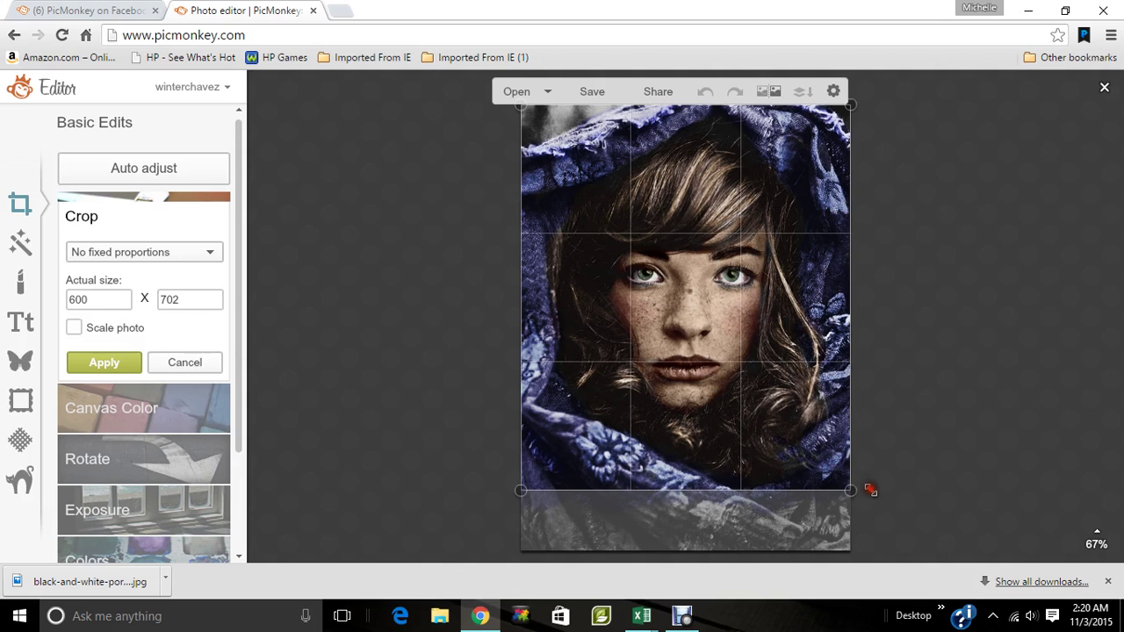
pyautogui.click(73, 328)
pyautogui.click(80, 364)
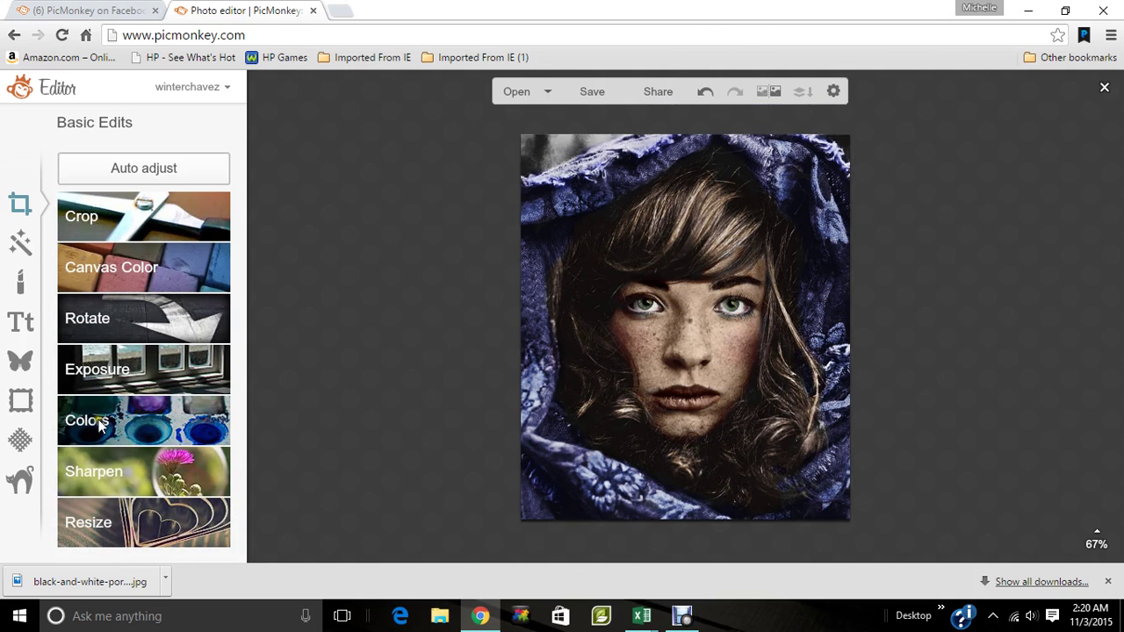
# - Tint the grey background above the hood dark green with Highlights, using brush size 60 and 20% fade, and apply it
pyautogui.click(20, 281)
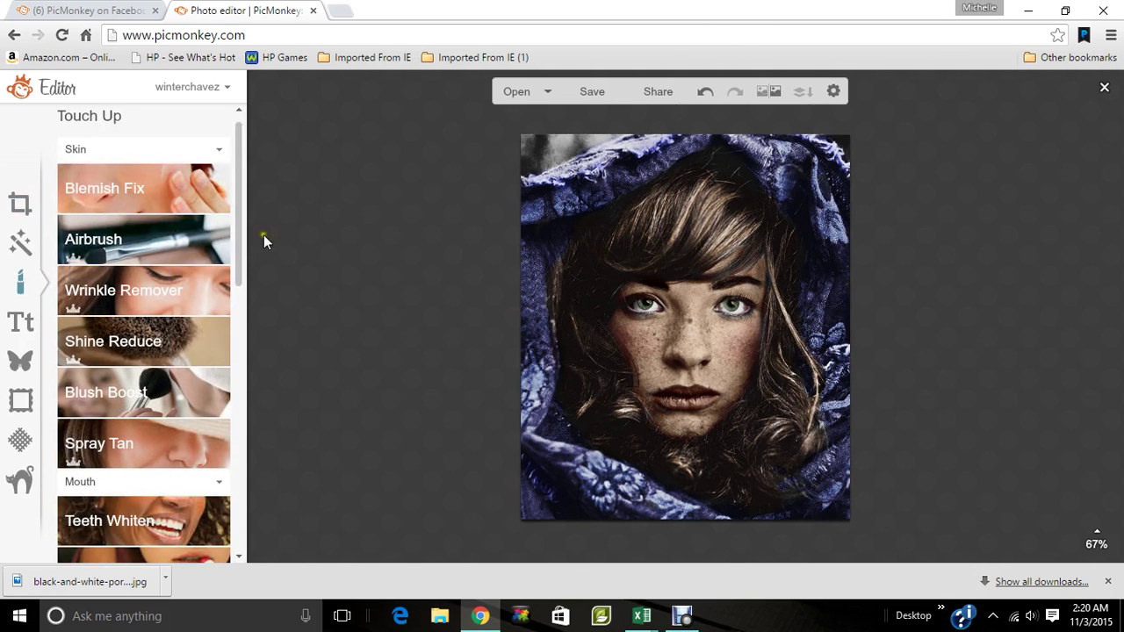
pyautogui.moveTo(239, 243); pyautogui.dragTo(236, 537)
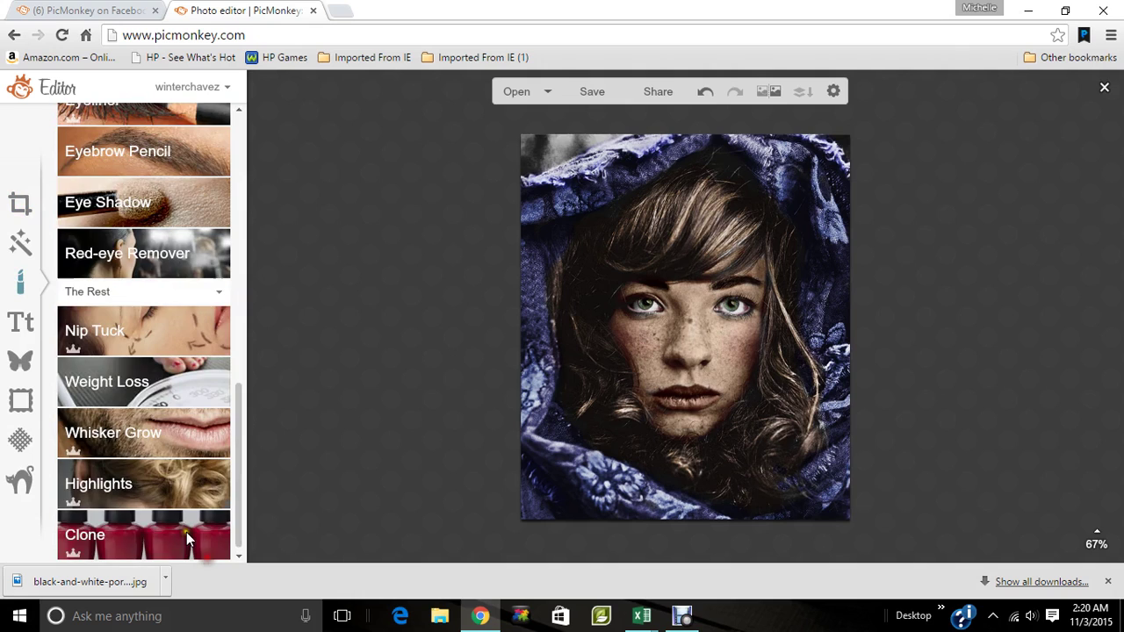
pyautogui.click(166, 486)
pyautogui.click(211, 422)
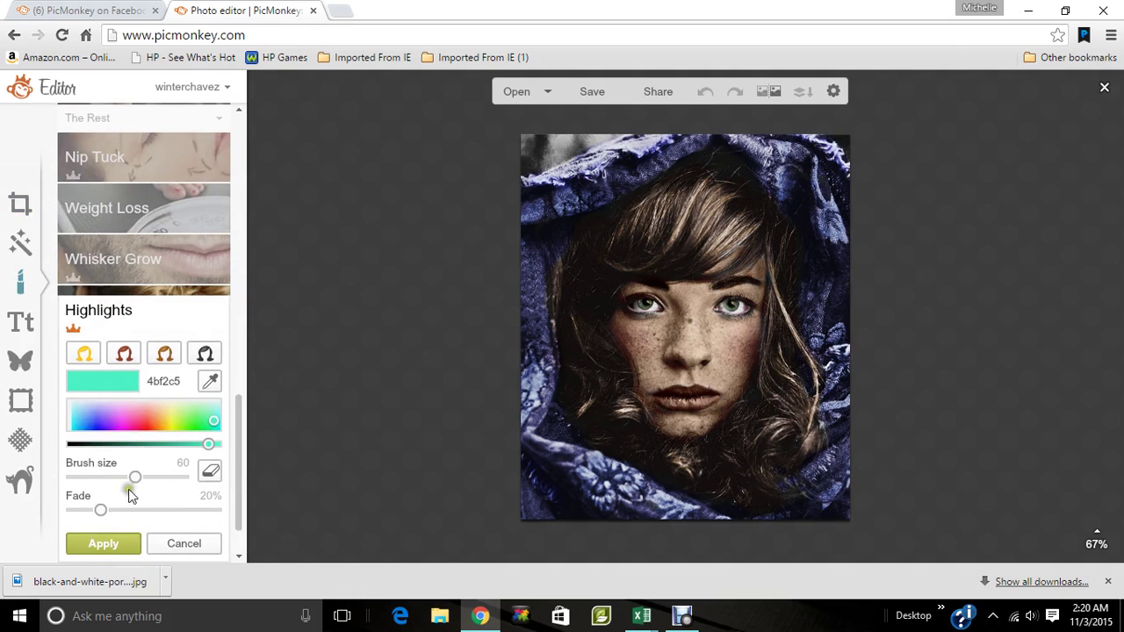
pyautogui.moveTo(555, 140)
pyautogui.mouseDown()
pyautogui.moveTo(527, 150)
pyautogui.moveTo(555, 123)
pyautogui.moveTo(580, 123)
pyautogui.moveTo(520, 151)
pyautogui.mouseUp()
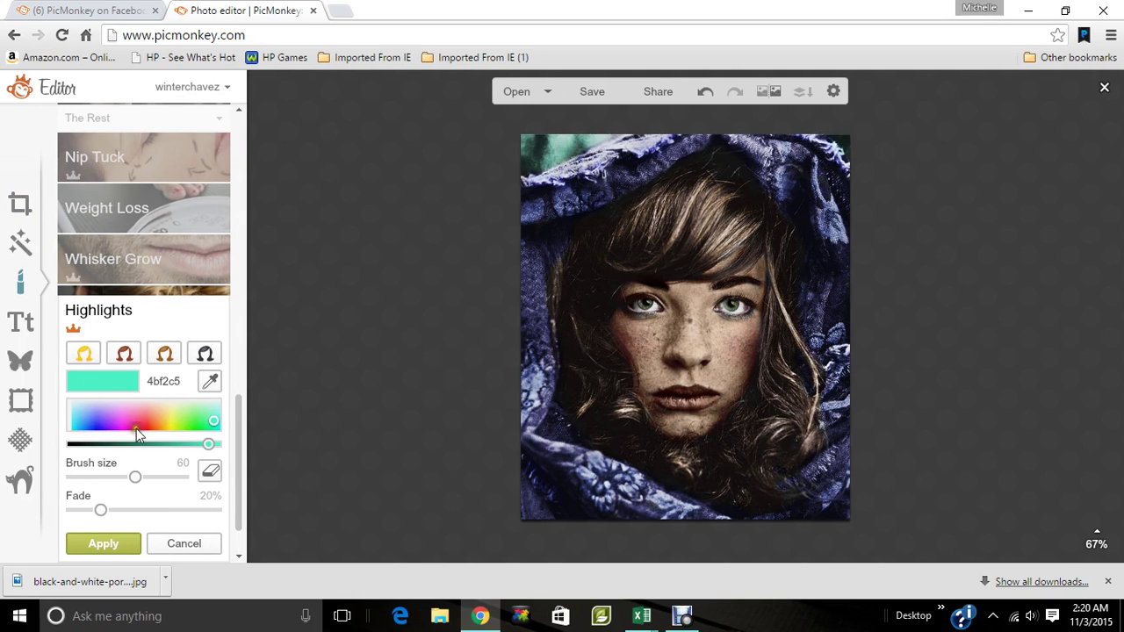
pyautogui.click(195, 426)
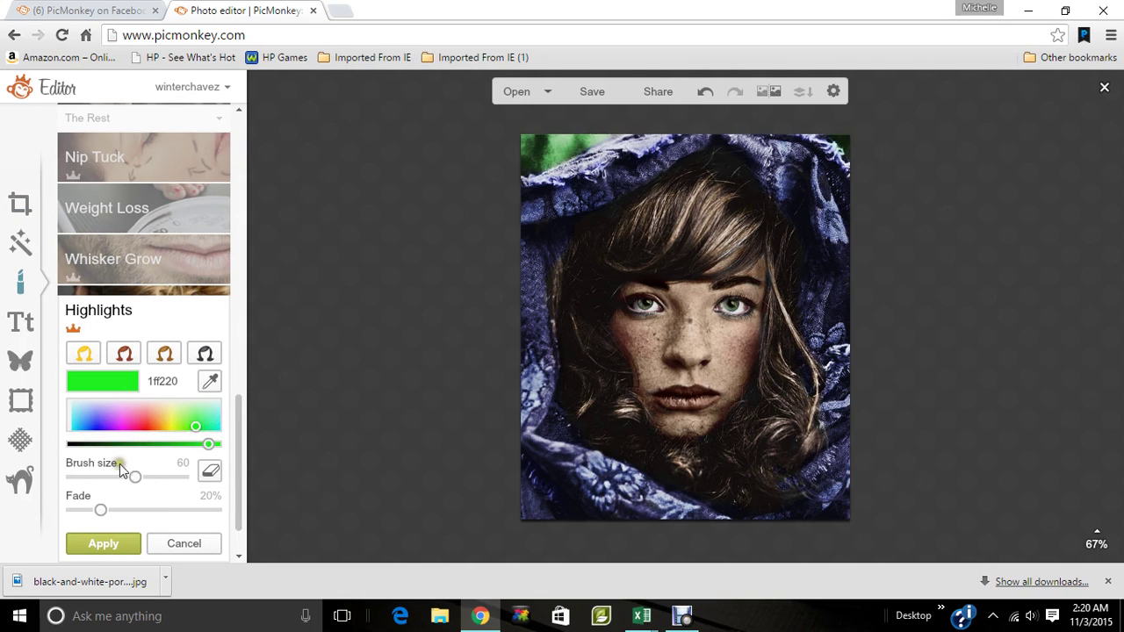
pyautogui.moveTo(126, 444); pyautogui.dragTo(116, 444)
pyautogui.click(116, 537)
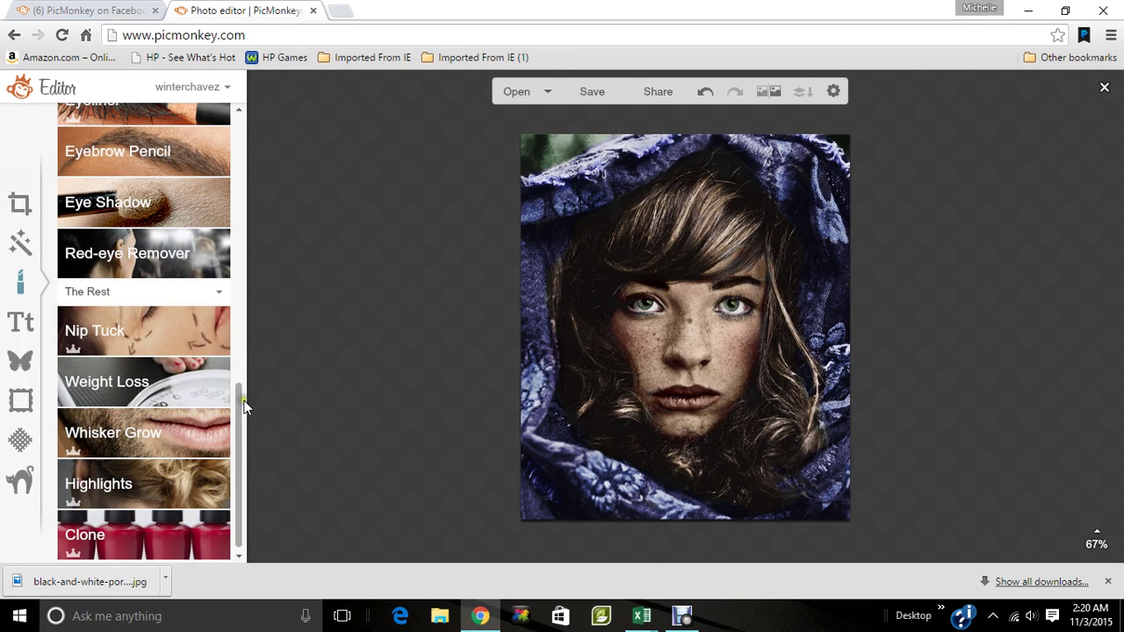
# - Brush Mascara over the whole portrait with brush size 140 to deepen the detail, and apply it
pyautogui.moveTo(241, 409); pyautogui.dragTo(259, 322)
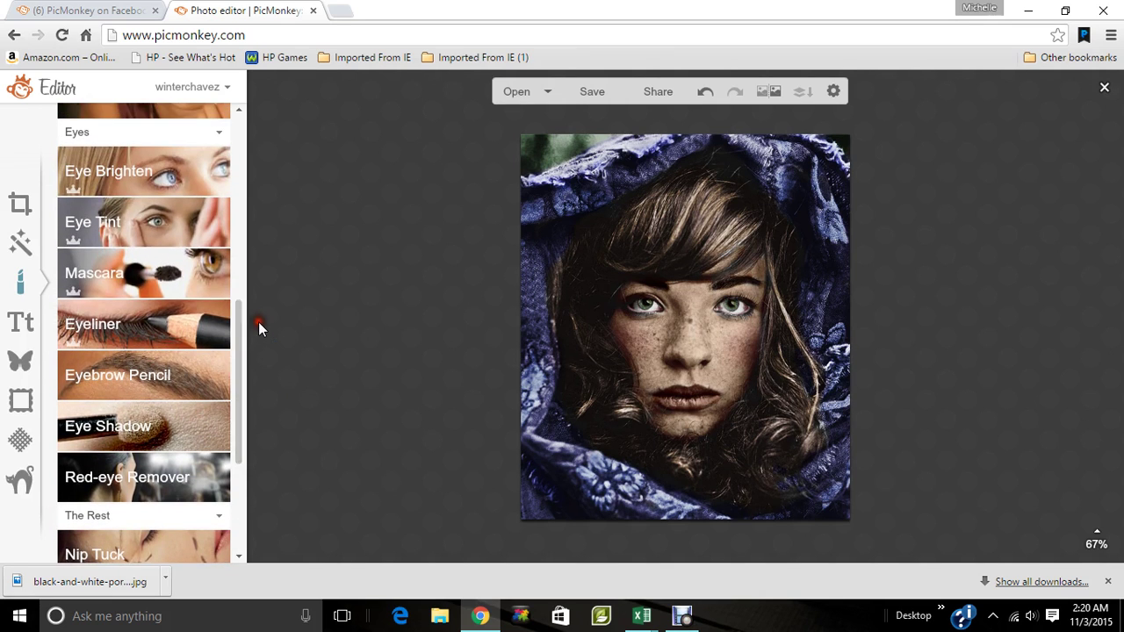
pyautogui.click(201, 275)
pyautogui.moveTo(127, 324); pyautogui.dragTo(162, 323)
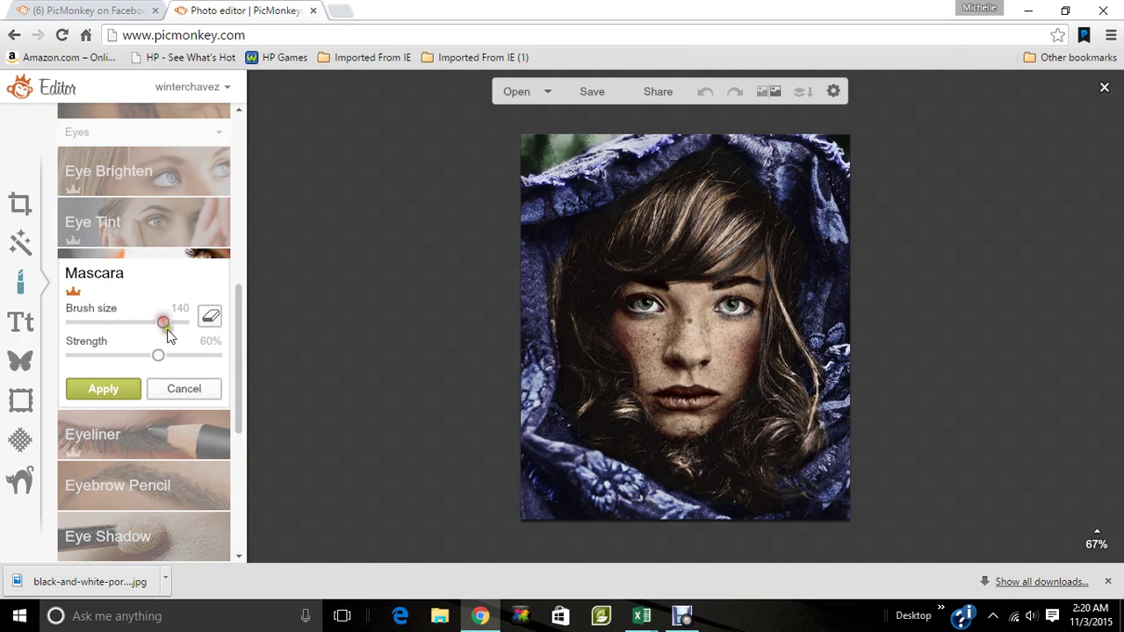
pyautogui.moveTo(606, 185)
pyautogui.mouseDown()
pyautogui.moveTo(527, 188)
pyautogui.moveTo(615, 197)
pyautogui.mouseUp()
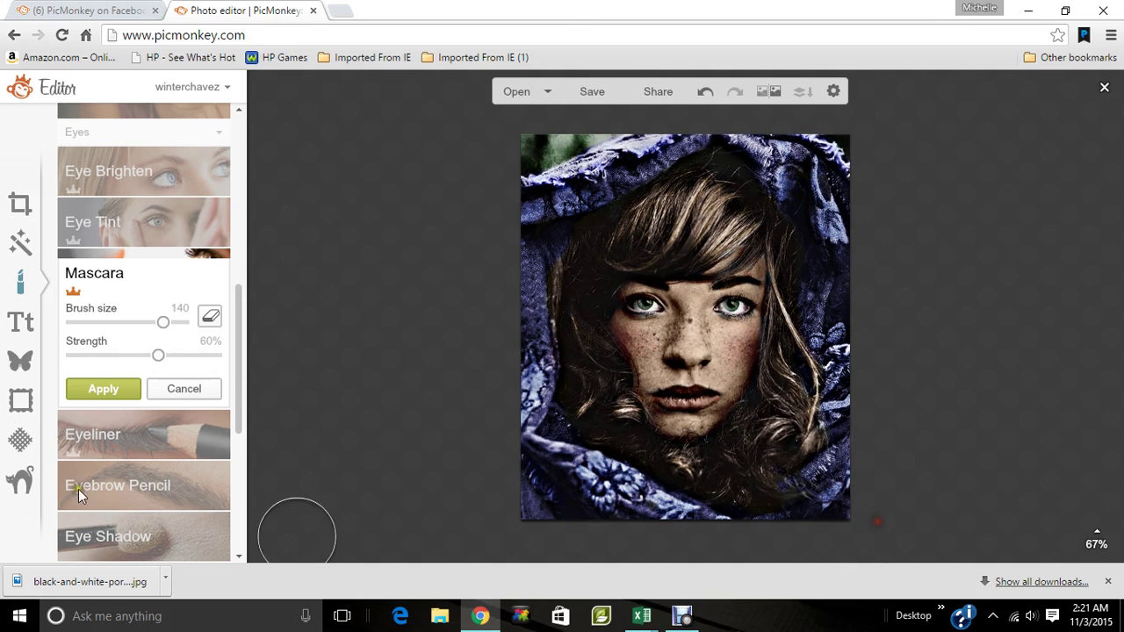
pyautogui.click(104, 389)
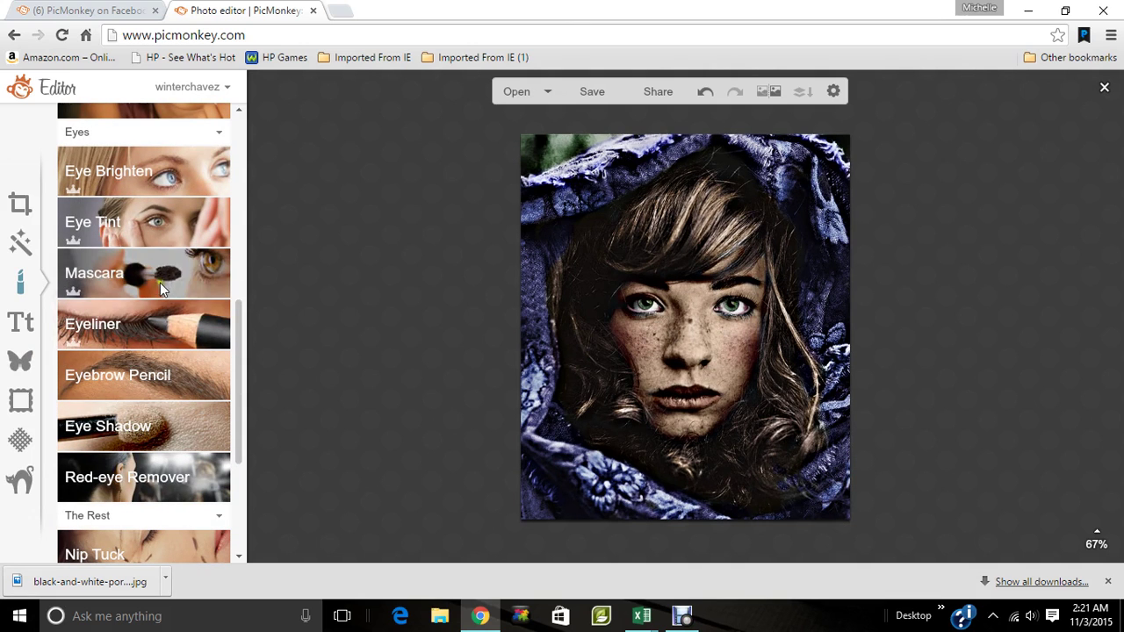
pyautogui.click(88, 282)
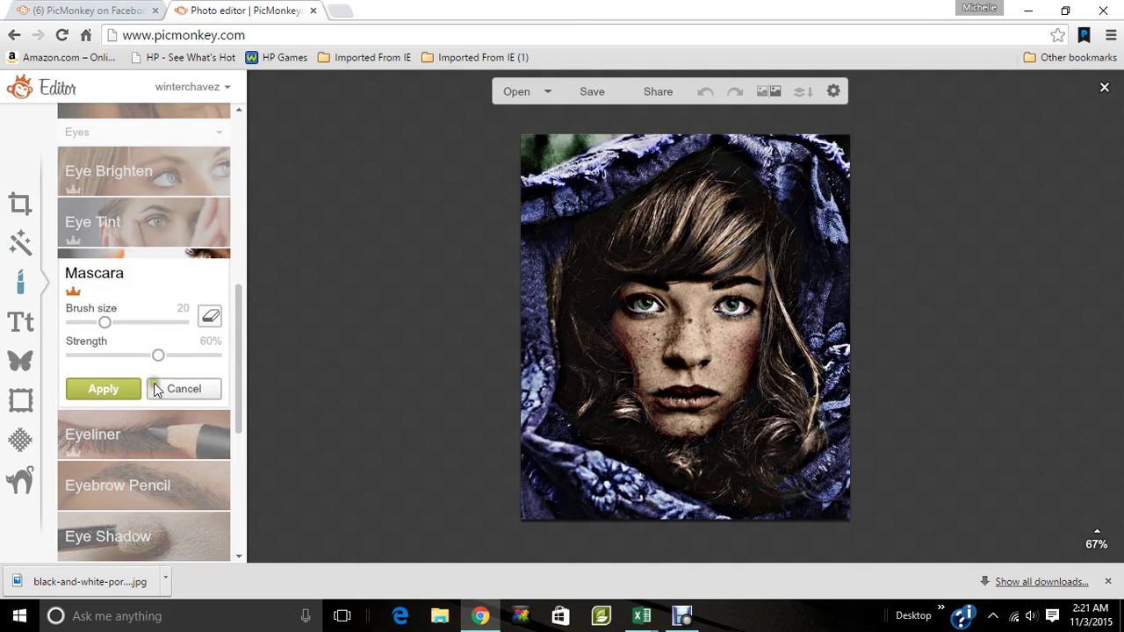
pyautogui.moveTo(159, 356)
pyautogui.mouseDown()
pyautogui.moveTo(217, 356)
pyautogui.moveTo(172, 382)
pyautogui.mouseUp()
pyautogui.click(172, 385)
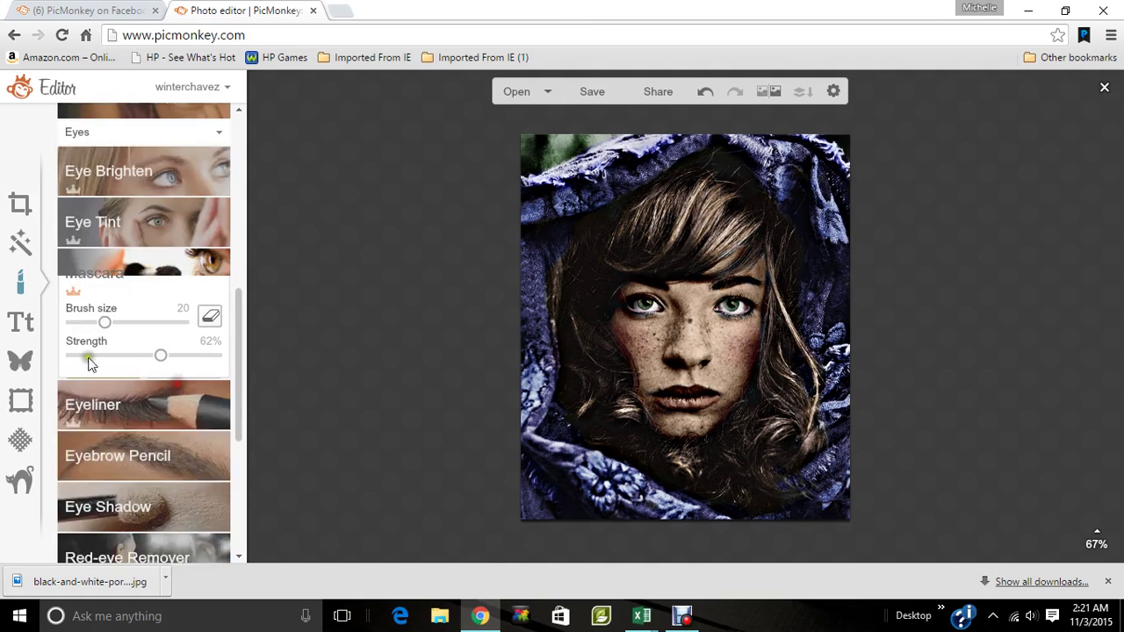
# - Apply the Orton effect to the whole portrait with brightness 38%, fade 46% and an adjusted bloom
pyautogui.click(23, 250)
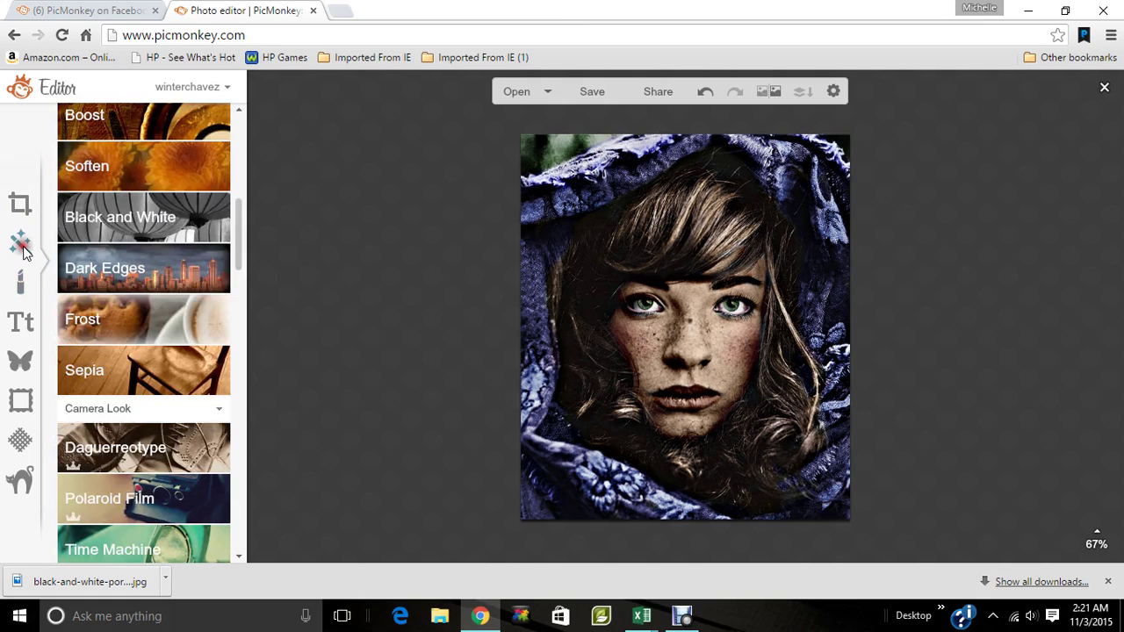
pyautogui.moveTo(238, 247); pyautogui.dragTo(258, 175)
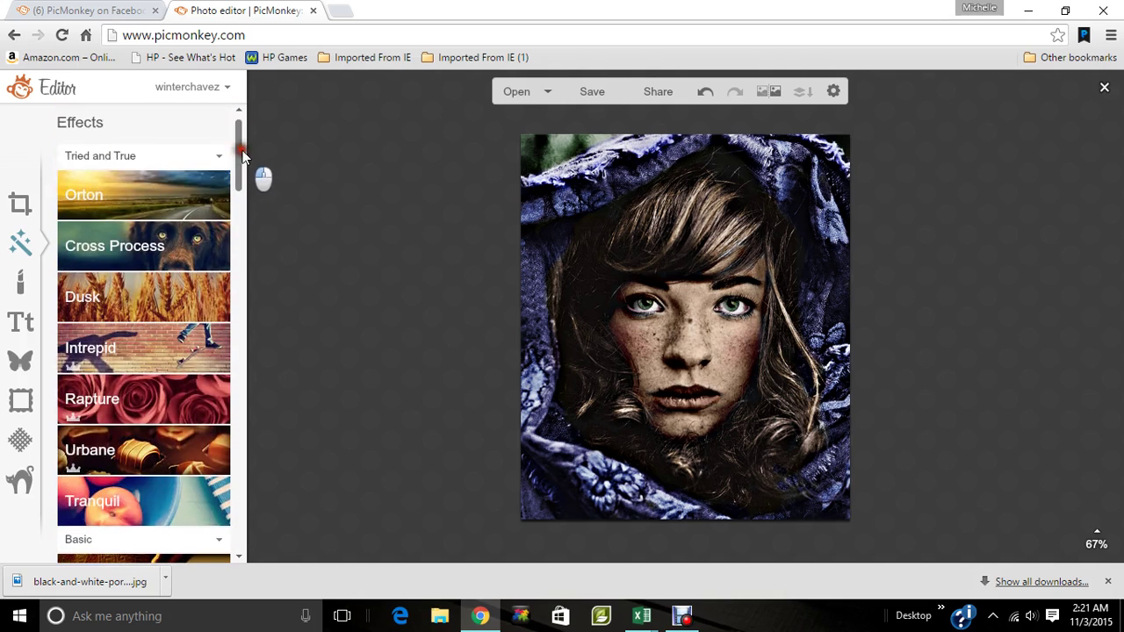
pyautogui.click(162, 198)
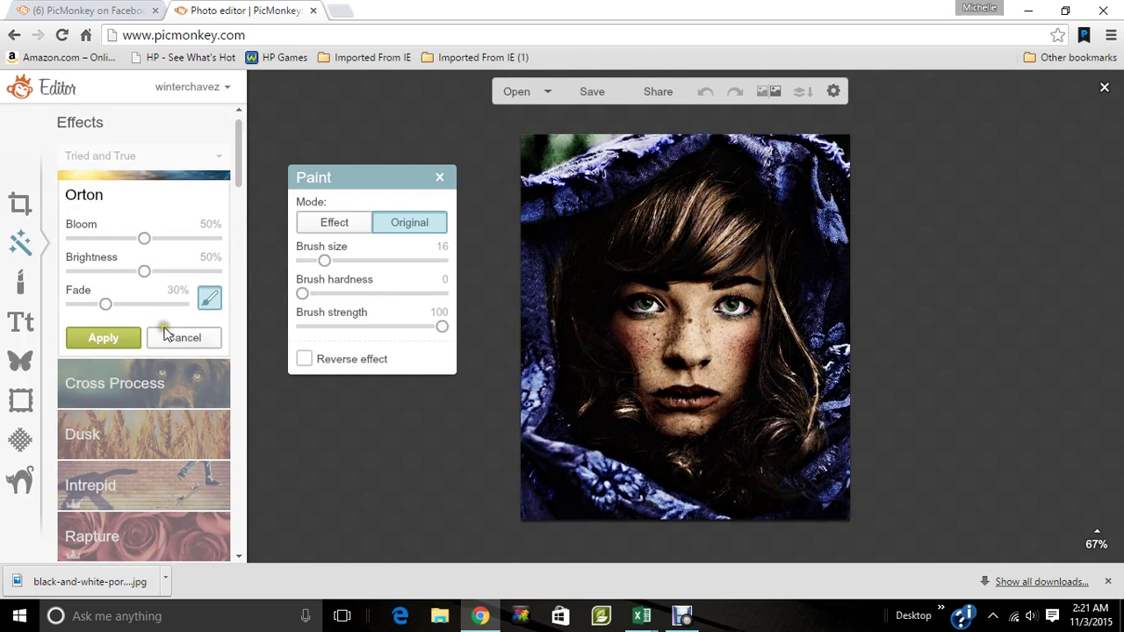
pyautogui.moveTo(134, 307)
pyautogui.mouseDown()
pyautogui.moveTo(164, 306)
pyautogui.moveTo(124, 308)
pyautogui.mouseUp()
pyautogui.moveTo(102, 271); pyautogui.dragTo(209, 249)
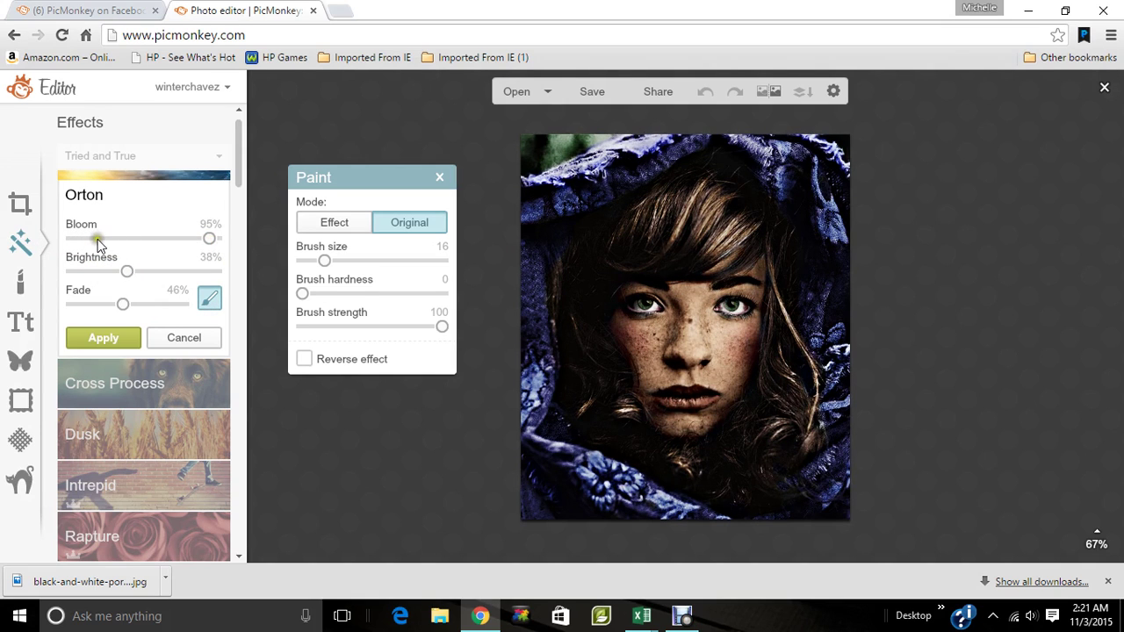
pyautogui.moveTo(98, 245); pyautogui.dragTo(183, 244)
pyautogui.click(117, 338)
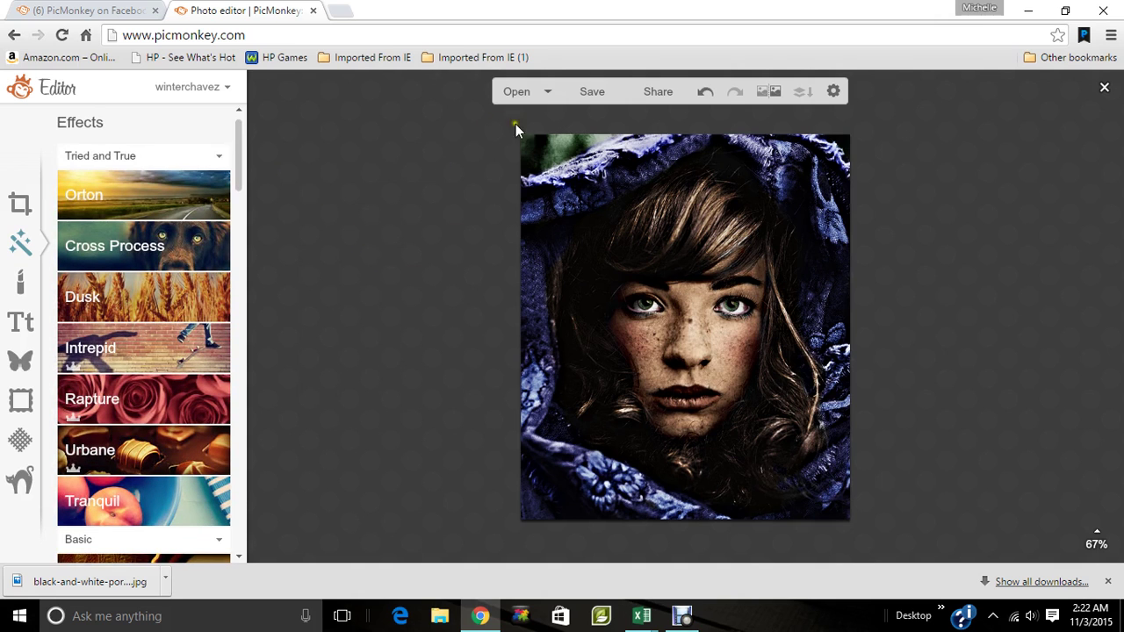
# - Save the portrait to the computer as a 600 x 702 JPG at Pierce quality in the Desktop's colors folder, keeping the suggested file name
pyautogui.click(590, 91)
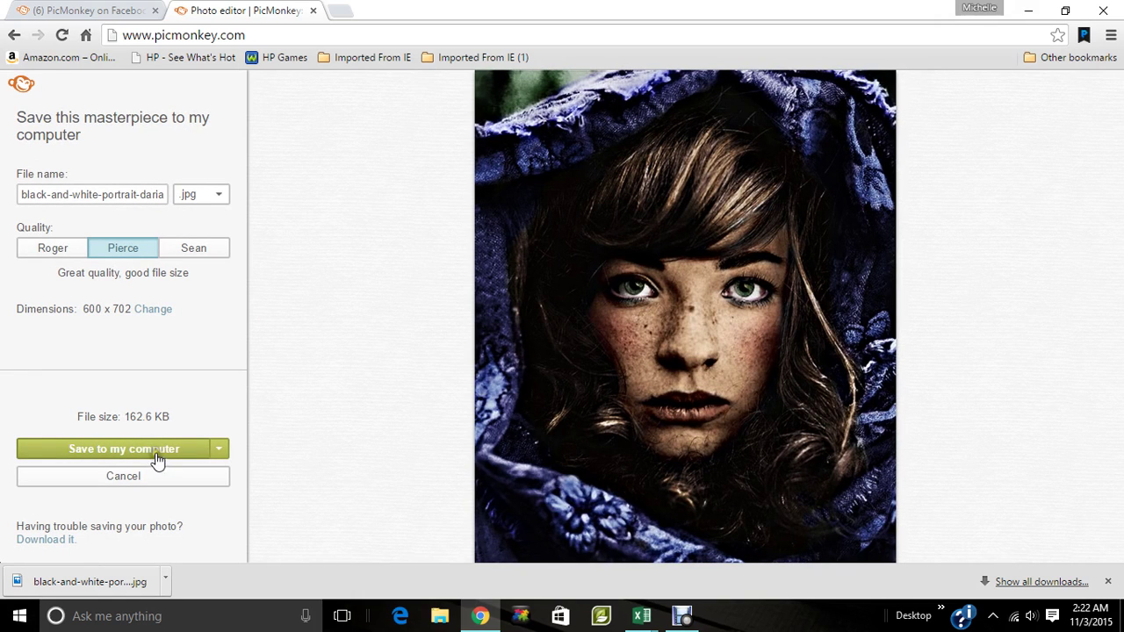
pyautogui.click(153, 455)
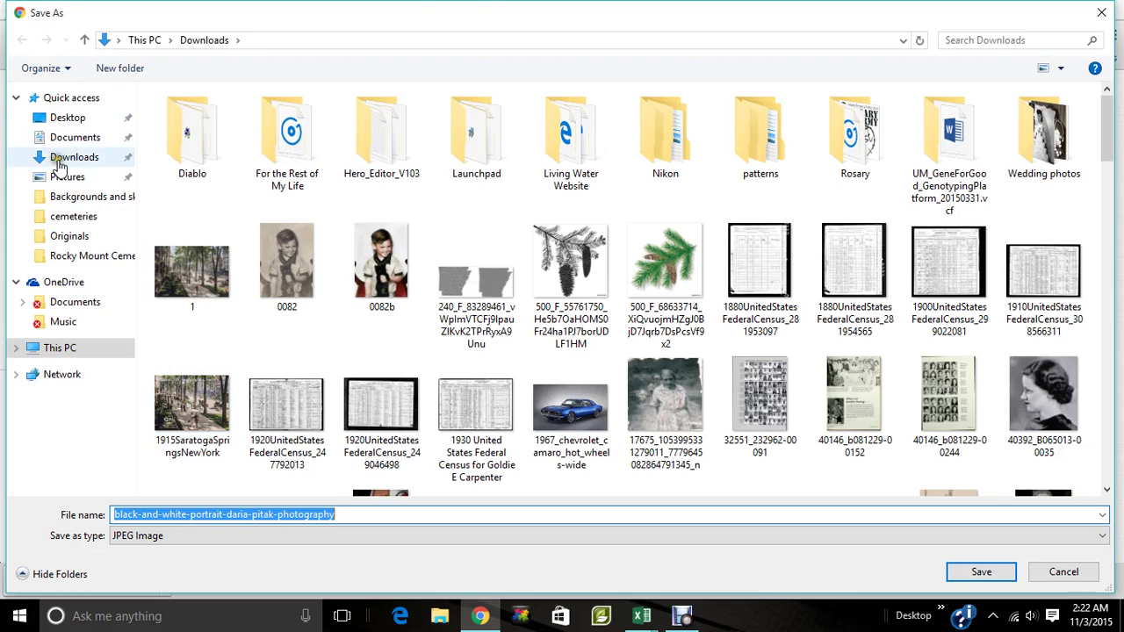
pyautogui.click(70, 119)
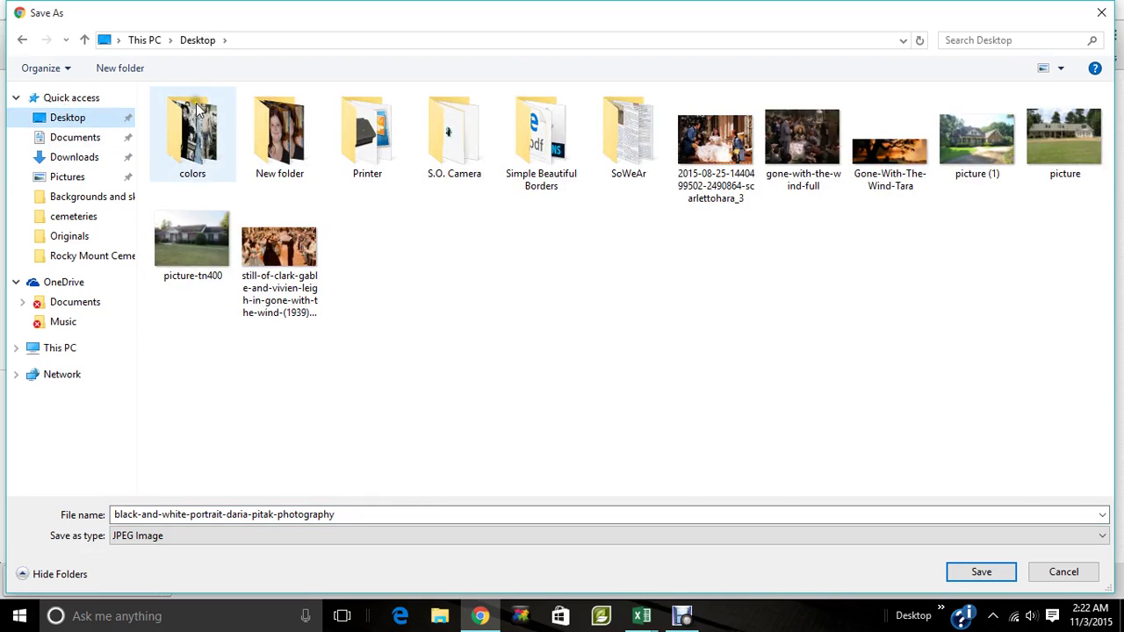
pyautogui.doubleClick(193, 134)
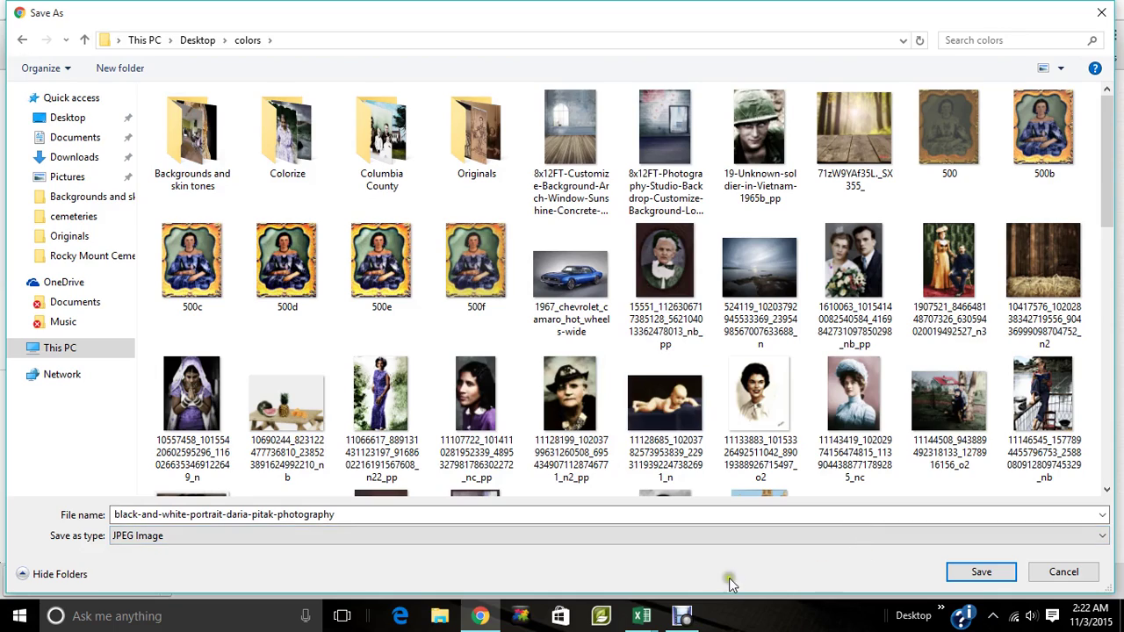
pyautogui.click(980, 573)
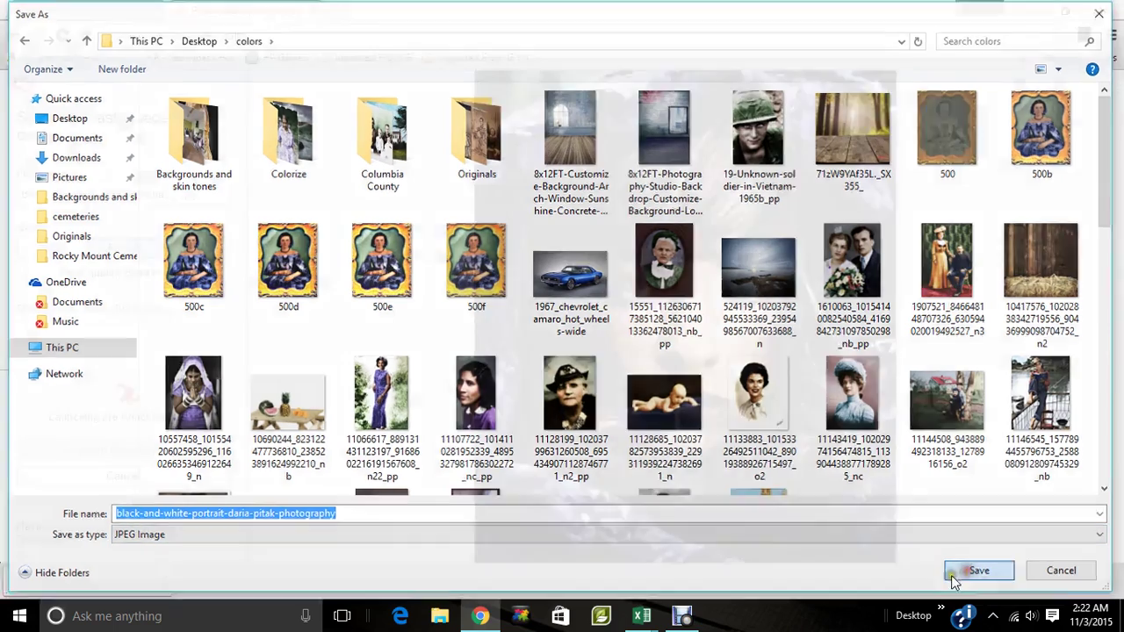